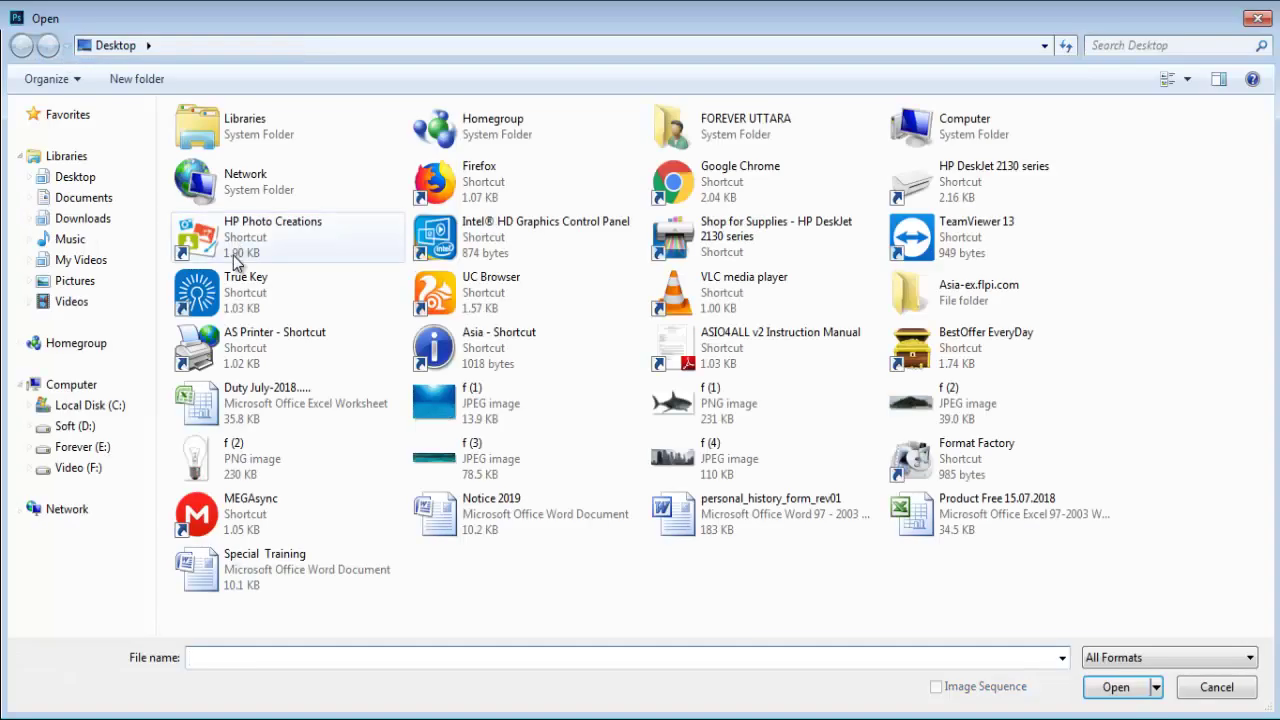
# Open the images f (1).jpg, f (1).png, f (2).jpg, f (2).png, f (3).jpg and f (4).jpg together from the Desktop.
pyautogui.click(732, 405)
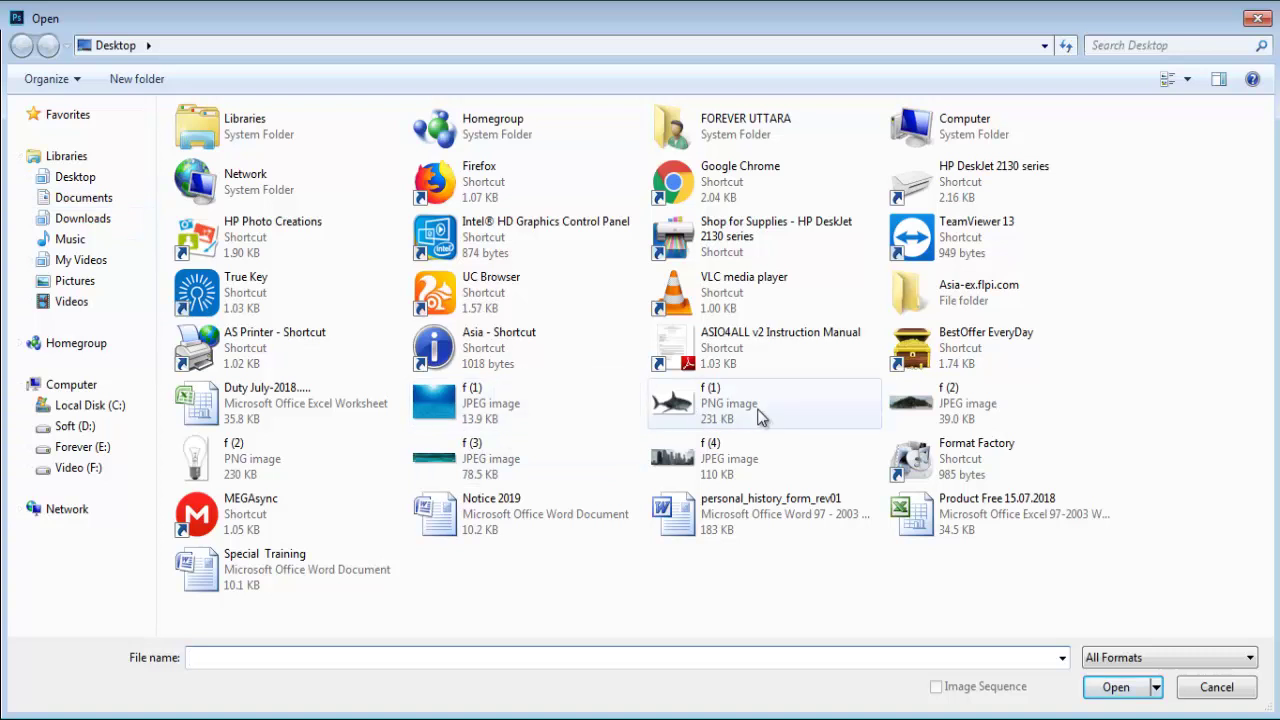
pyautogui.keyDown('shift'); pyautogui.click(960, 462); pyautogui.keyUp('shift')
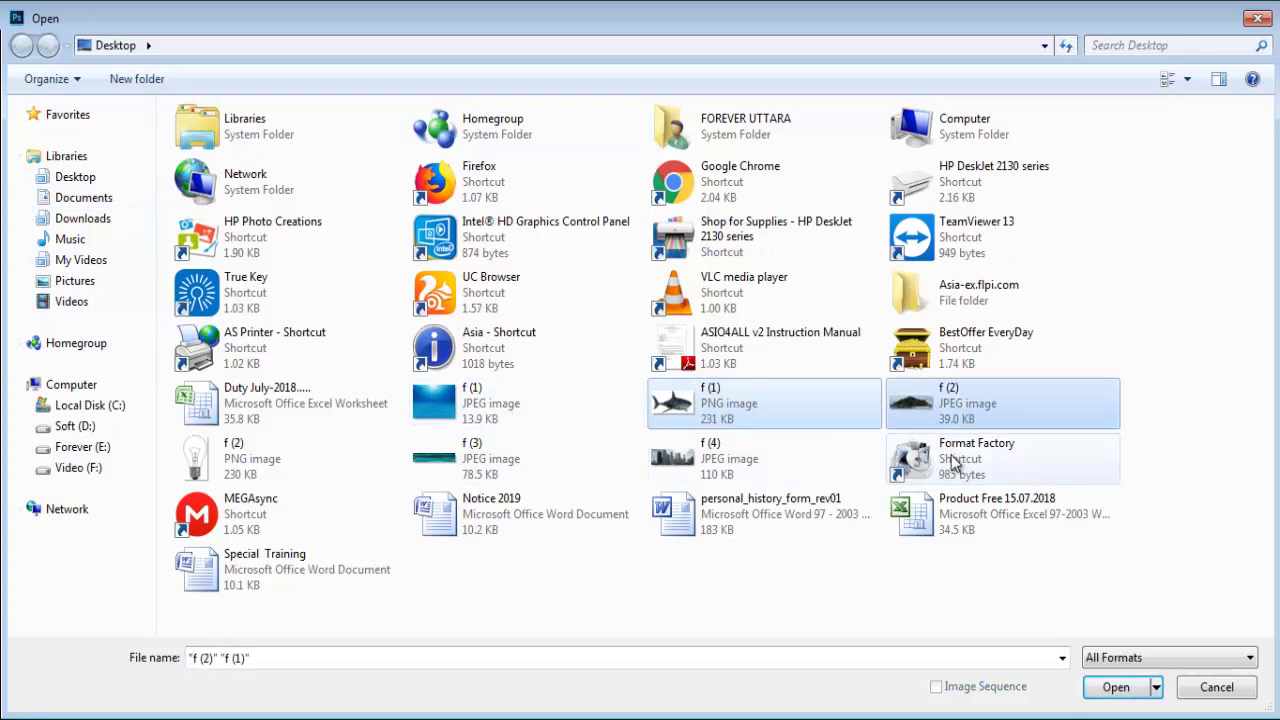
pyautogui.click(751, 411)
pyautogui.keyDown('ctrl'); pyautogui.click(924, 416); pyautogui.keyUp('ctrl')
pyautogui.keyDown('ctrl'); pyautogui.click(738, 458); pyautogui.keyUp('ctrl')
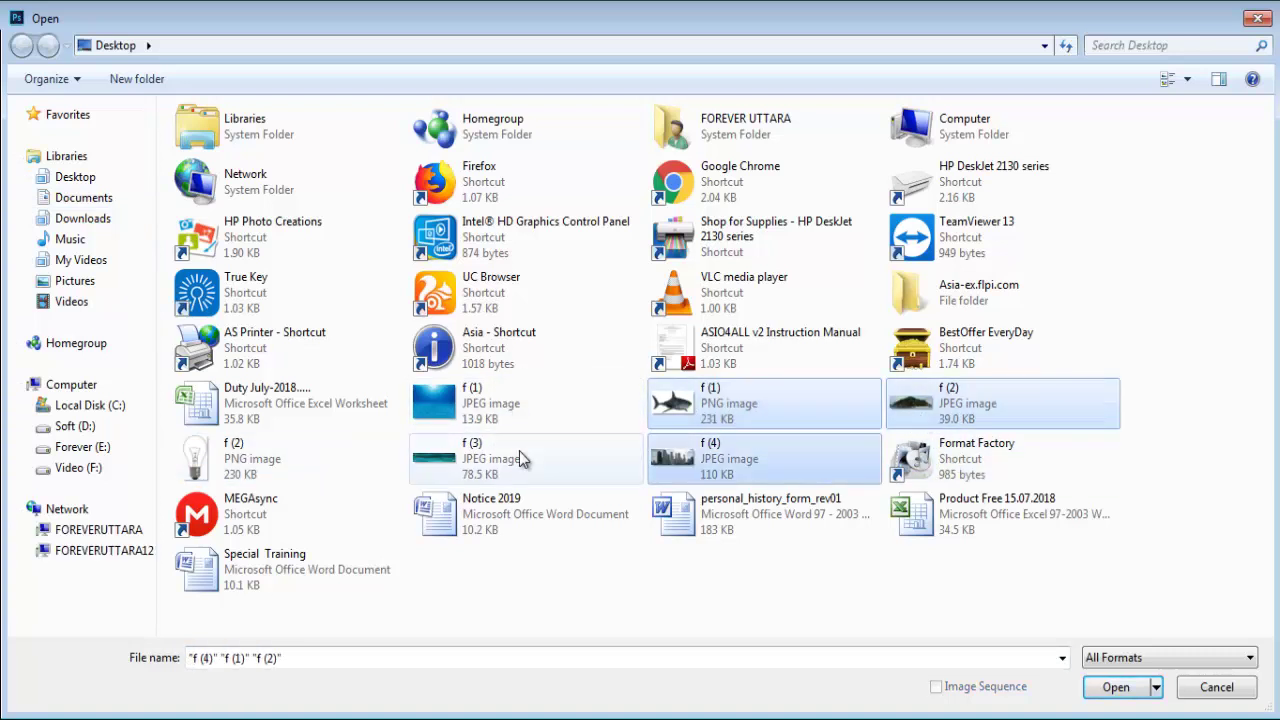
pyautogui.keyDown('ctrl'); pyautogui.click(515, 456); pyautogui.keyUp('ctrl')
pyautogui.keyDown('ctrl'); pyautogui.click(270, 452); pyautogui.keyUp('ctrl')
pyautogui.keyDown('ctrl'); pyautogui.click(452, 403); pyautogui.keyUp('ctrl')
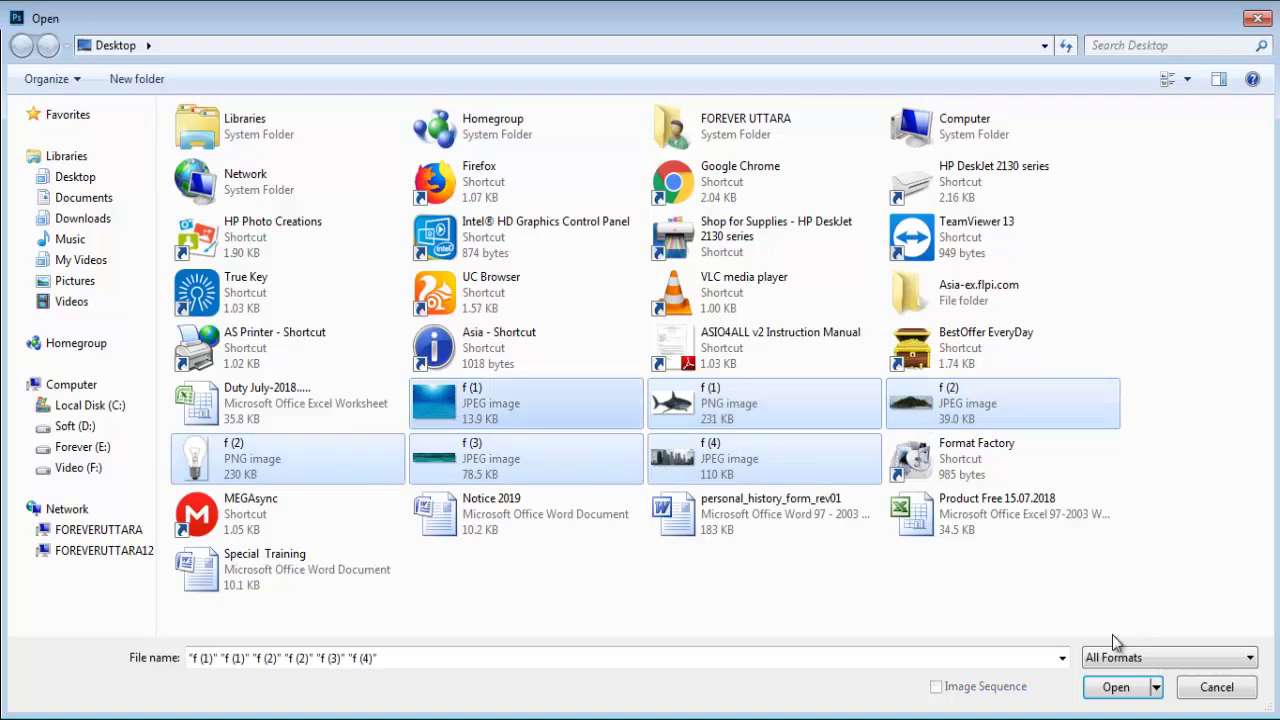
pyautogui.click(1136, 696)
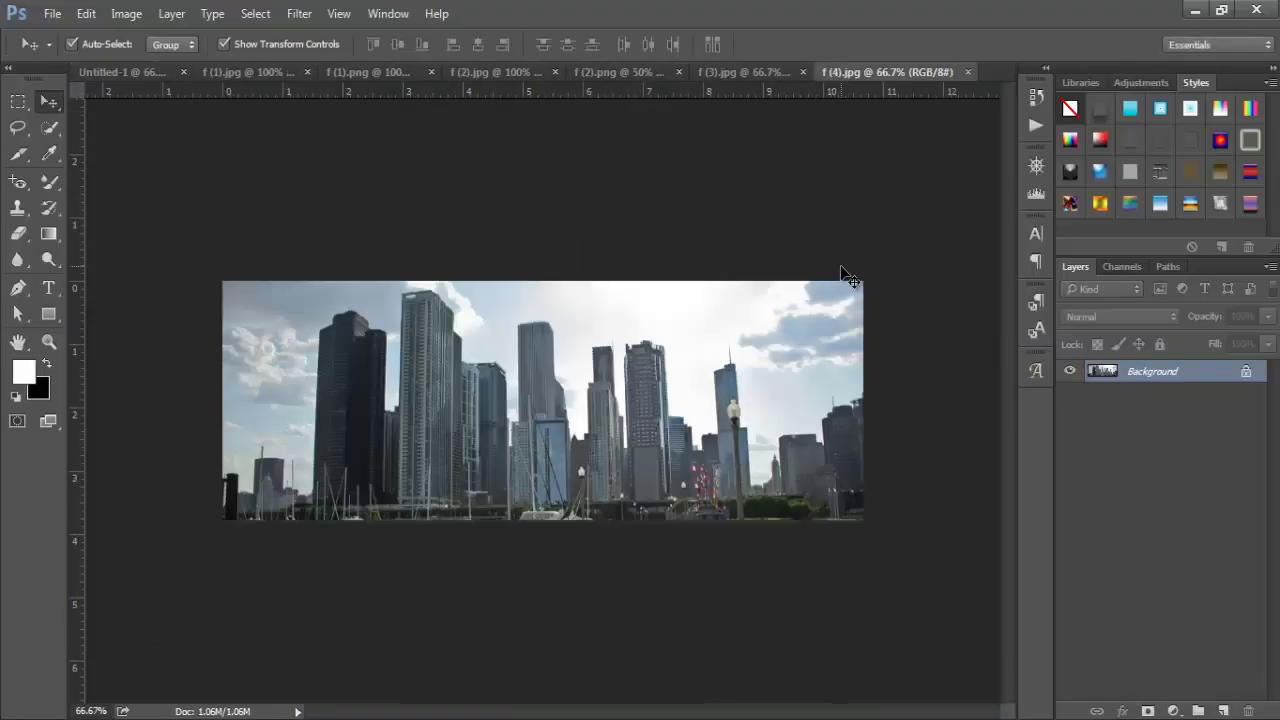
# Copy the light bulb from f (2).png into the Untitled-1 document as a new layer.
pyautogui.click(741, 76)
pyautogui.click(618, 72)
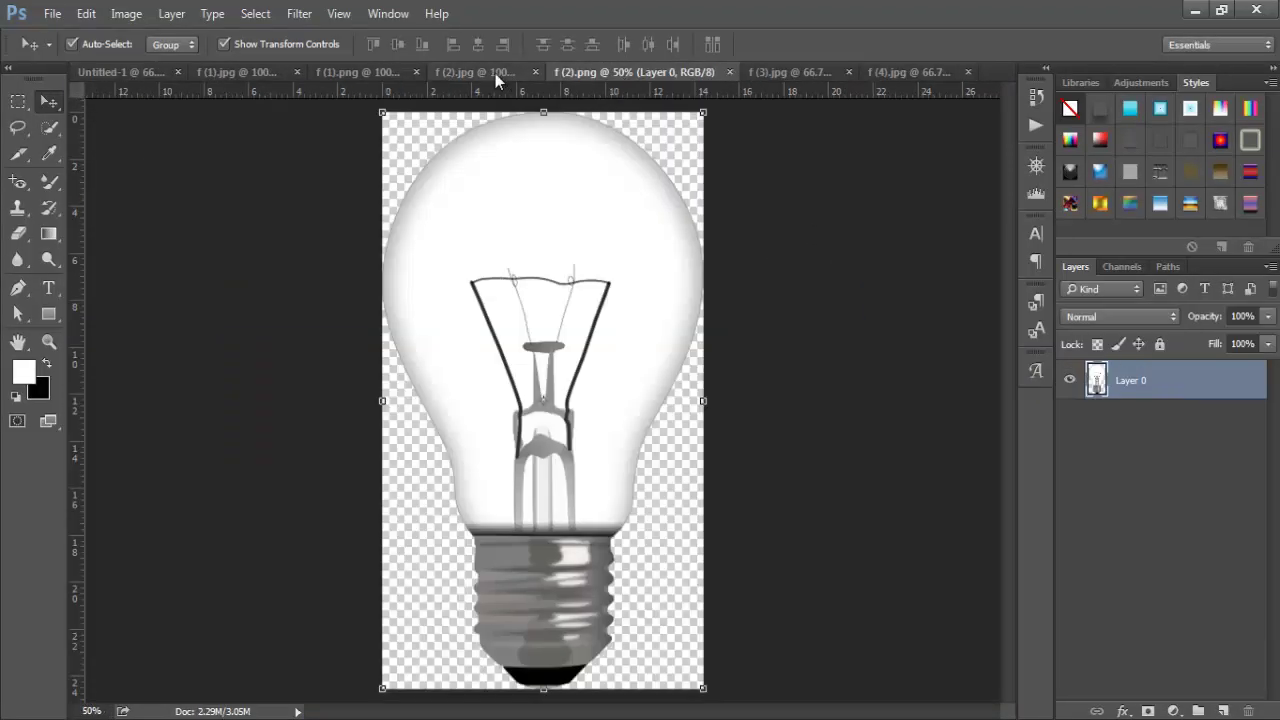
pyautogui.moveTo(538, 220); pyautogui.dragTo(446, 357)
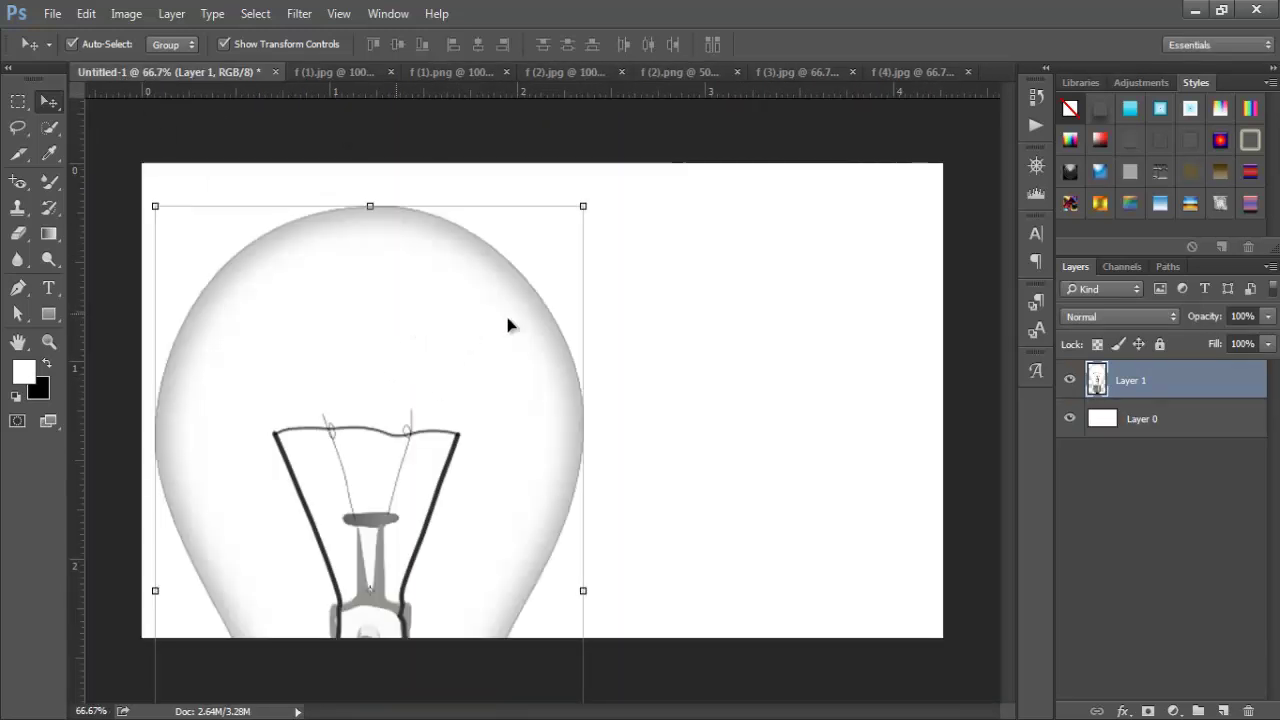
# Rotate the bulb 89.55° clockwise so its metal base faces left, and fit it horizontally within the canvas.
pyautogui.moveTo(508, 324); pyautogui.dragTo(764, 308)
pyautogui.moveTo(855, 181); pyautogui.dragTo(737, 647)
pyautogui.click(857, 45)
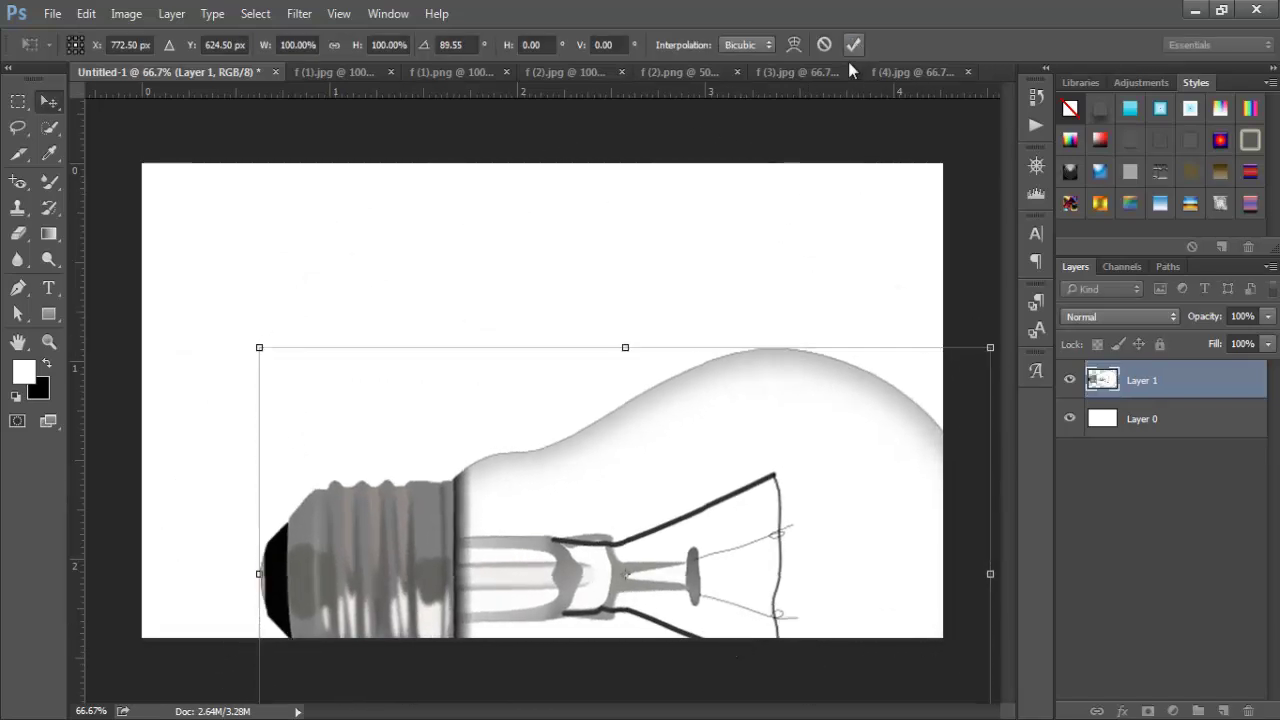
pyautogui.moveTo(727, 409); pyautogui.dragTo(631, 252)
pyautogui.moveTo(671, 301); pyautogui.dragTo(666, 290)
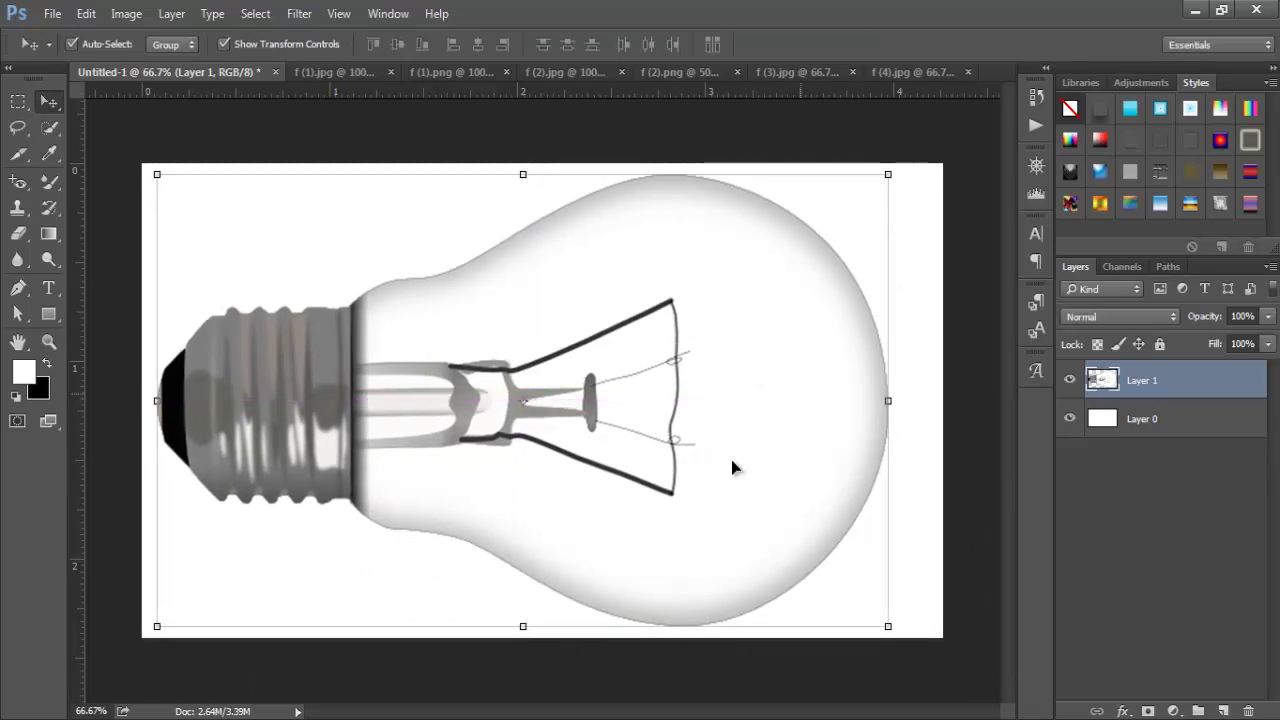
pyautogui.click(976, 345)
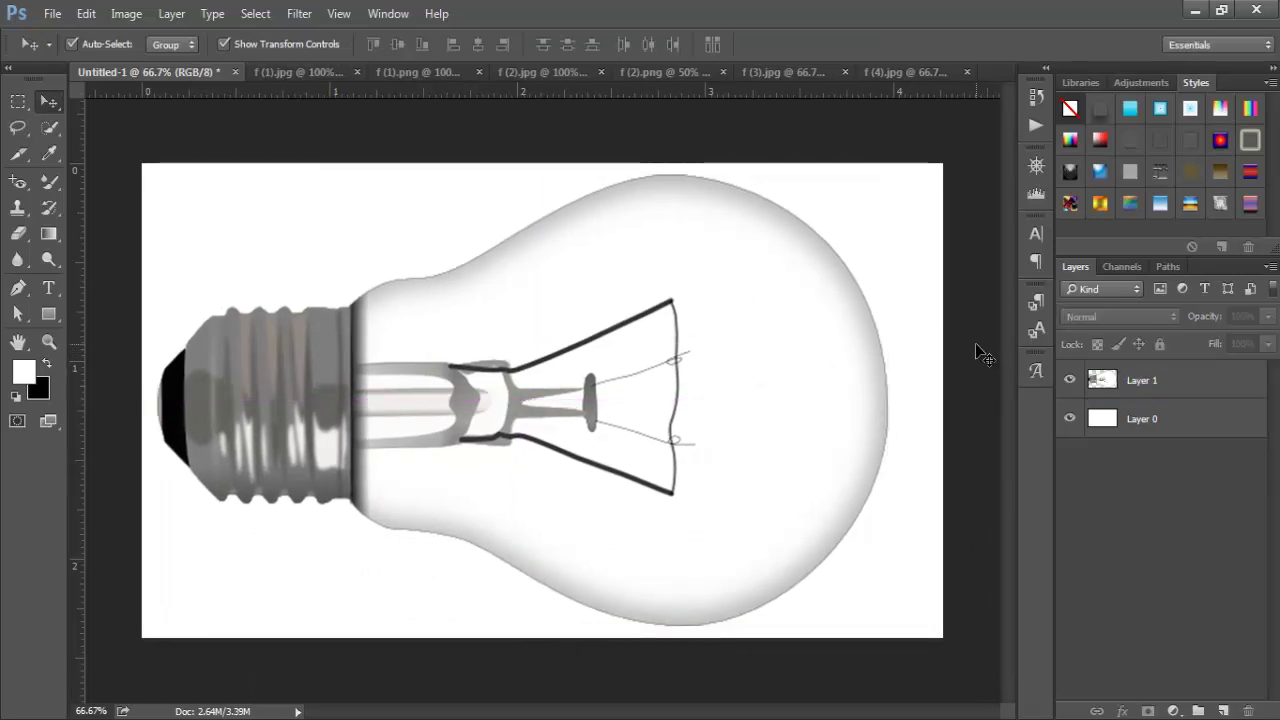
# On Layer 1, cover the filament wire at the wide end of the bulb with cloned clean glass, enlarging the Clone Stamp brush to 100.
pyautogui.click(18, 208)
pyautogui.click(95, 206)
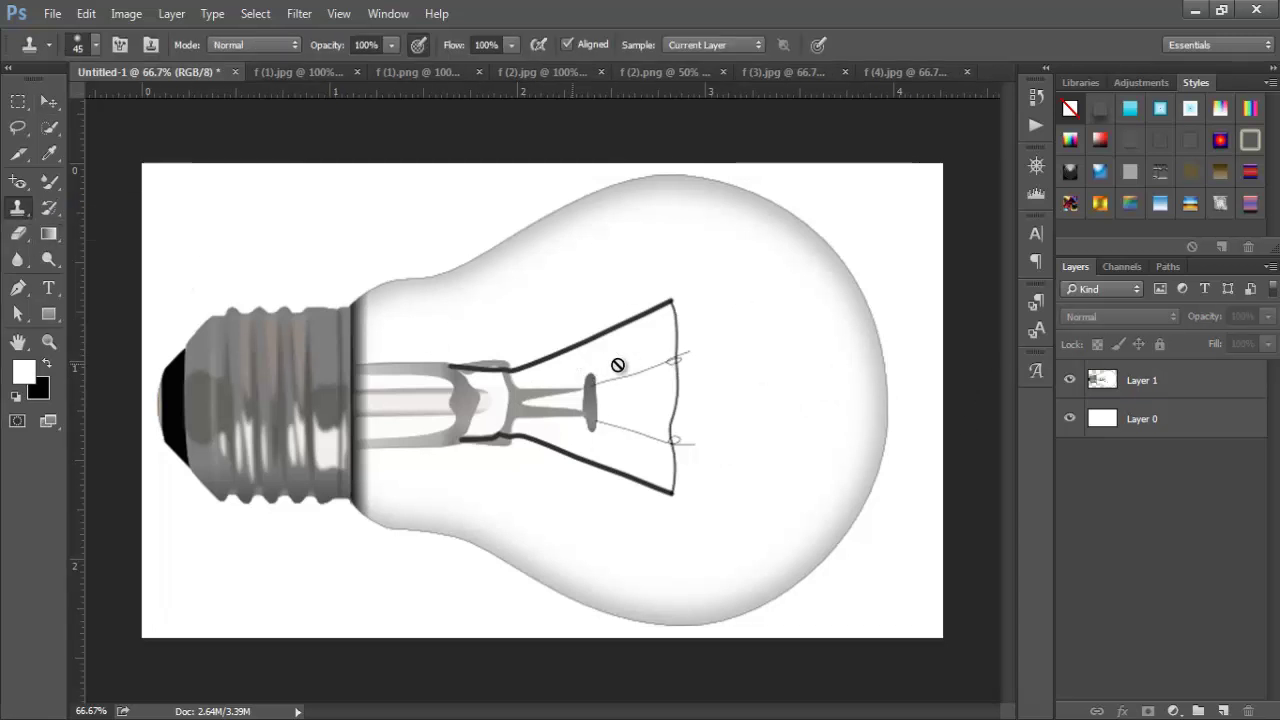
pyautogui.click(1165, 382)
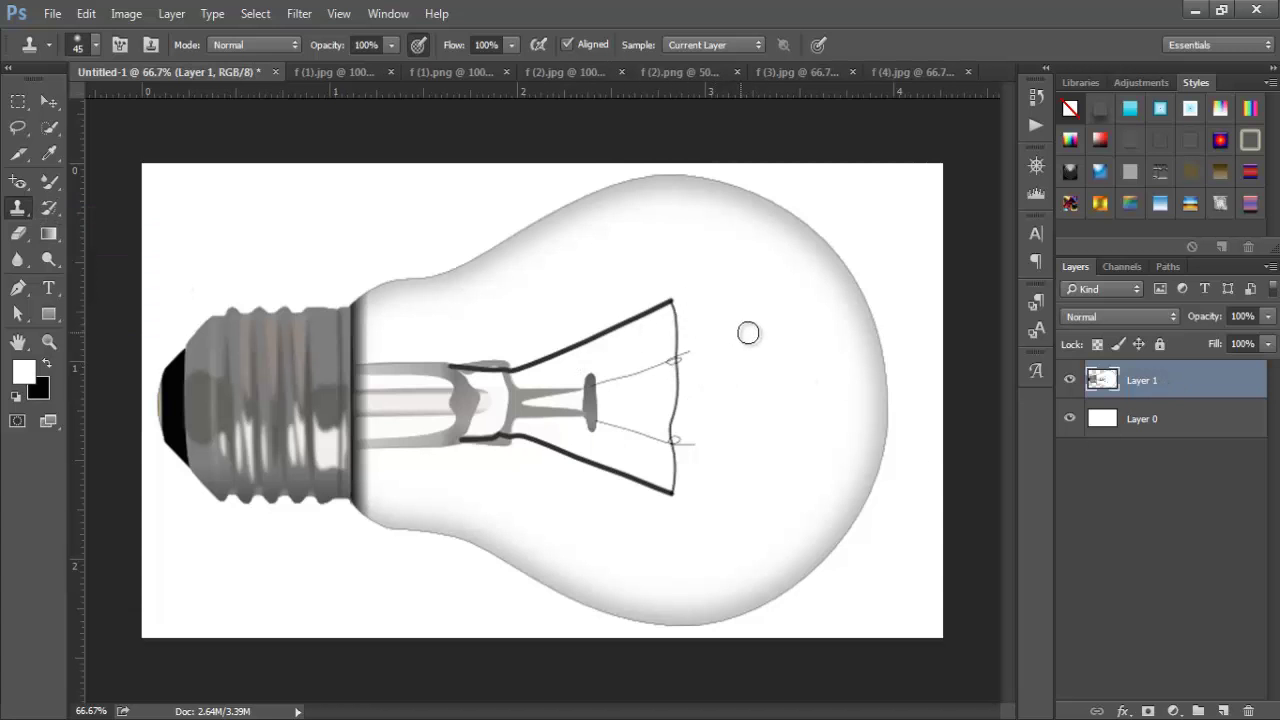
pyautogui.keyDown('alt'); pyautogui.click(772, 332); pyautogui.keyUp('alt')
pyautogui.moveTo(689, 303); pyautogui.dragTo(680, 395)
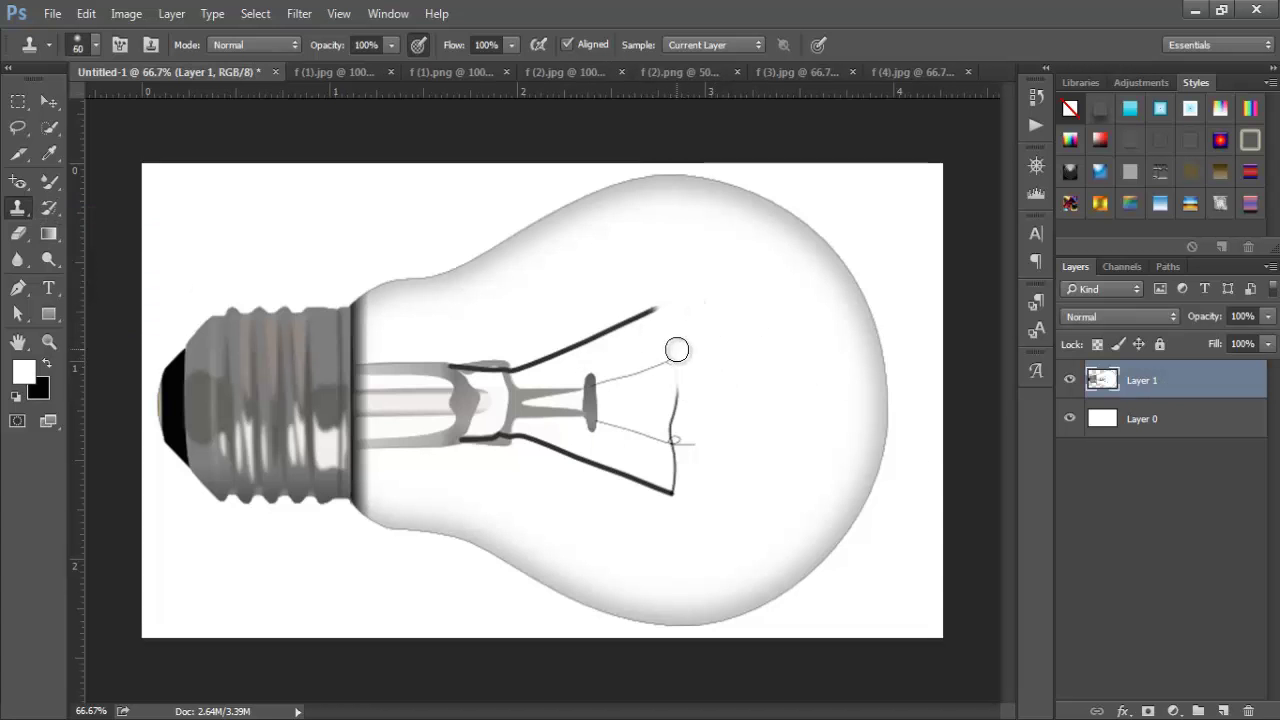
pyautogui.press(']')
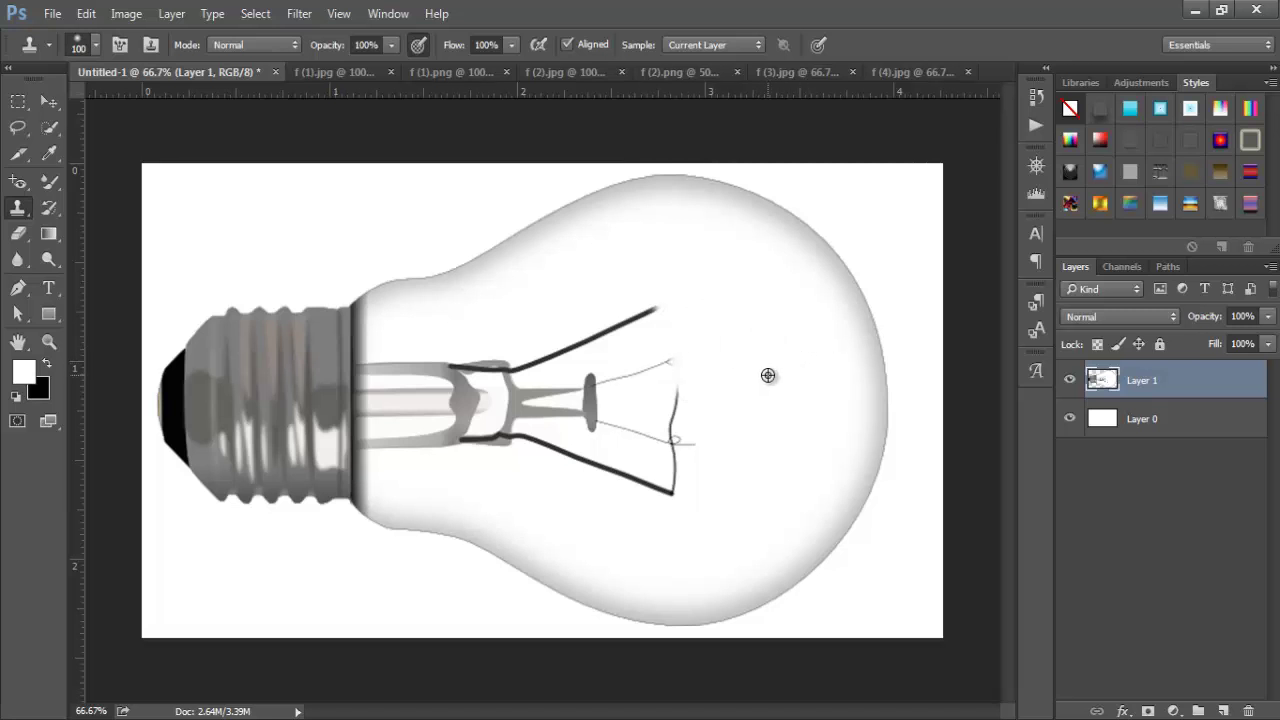
pyautogui.keyDown('alt'); pyautogui.click(768, 375); pyautogui.keyUp('alt')
pyautogui.moveTo(663, 311)
pyautogui.mouseDown()
pyautogui.moveTo(677, 329)
pyautogui.moveTo(672, 481)
pyautogui.moveTo(657, 346)
pyautogui.moveTo(655, 440)
pyautogui.mouseUp()
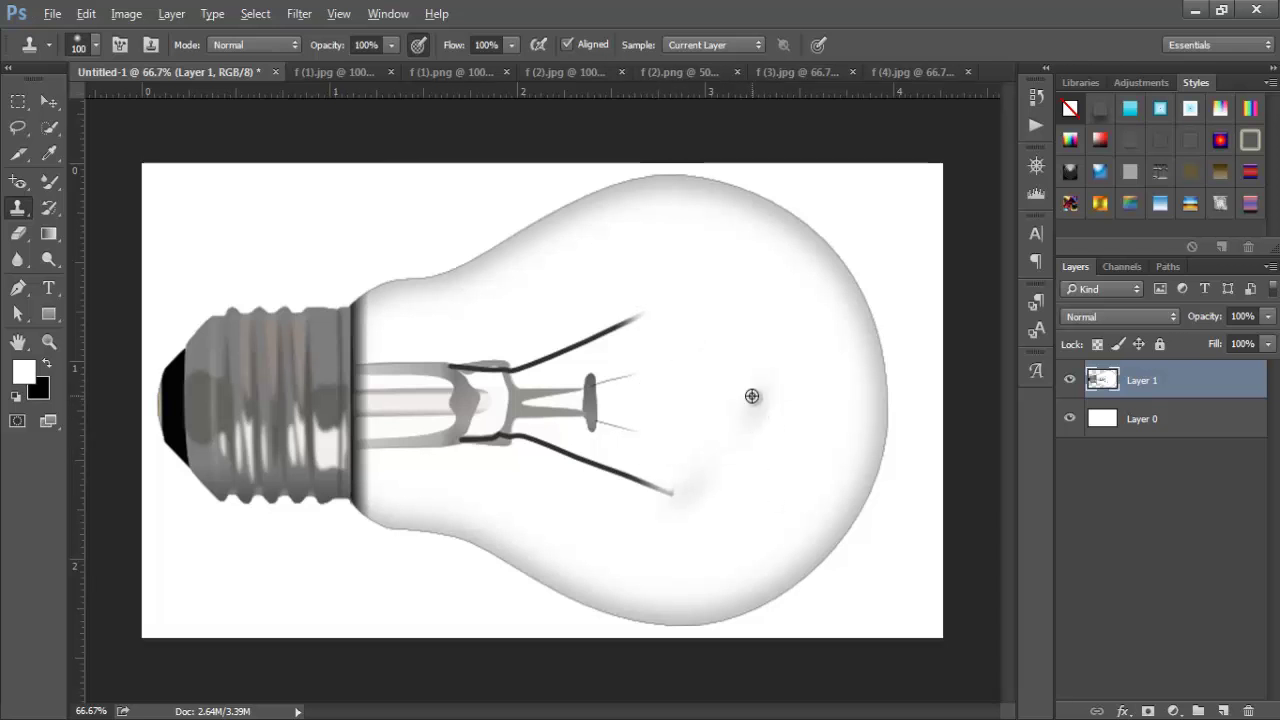
# Clone clean glass over the remaining support wires and inner glass stem, back to the bulb's metal base.
pyautogui.keyDown('alt'); pyautogui.click(752, 393); pyautogui.keyUp('alt')
pyautogui.moveTo(692, 485)
pyautogui.mouseDown()
pyautogui.moveTo(634, 328)
pyautogui.moveTo(632, 467)
pyautogui.moveTo(644, 477)
pyautogui.moveTo(617, 455)
pyautogui.moveTo(617, 394)
pyautogui.moveTo(684, 414)
pyautogui.moveTo(621, 375)
pyautogui.moveTo(601, 448)
pyautogui.moveTo(609, 333)
pyautogui.moveTo(599, 467)
pyautogui.moveTo(585, 373)
pyautogui.moveTo(558, 459)
pyautogui.moveTo(560, 355)
pyautogui.moveTo(533, 434)
pyautogui.moveTo(528, 371)
pyautogui.moveTo(501, 437)
pyautogui.moveTo(510, 328)
pyautogui.moveTo(508, 392)
pyautogui.moveTo(515, 366)
pyautogui.moveTo(501, 339)
pyautogui.moveTo(466, 420)
pyautogui.moveTo(456, 370)
pyautogui.moveTo(443, 414)
pyautogui.mouseUp()
pyautogui.keyDown('alt'); pyautogui.click(702, 395); pyautogui.keyUp('alt')
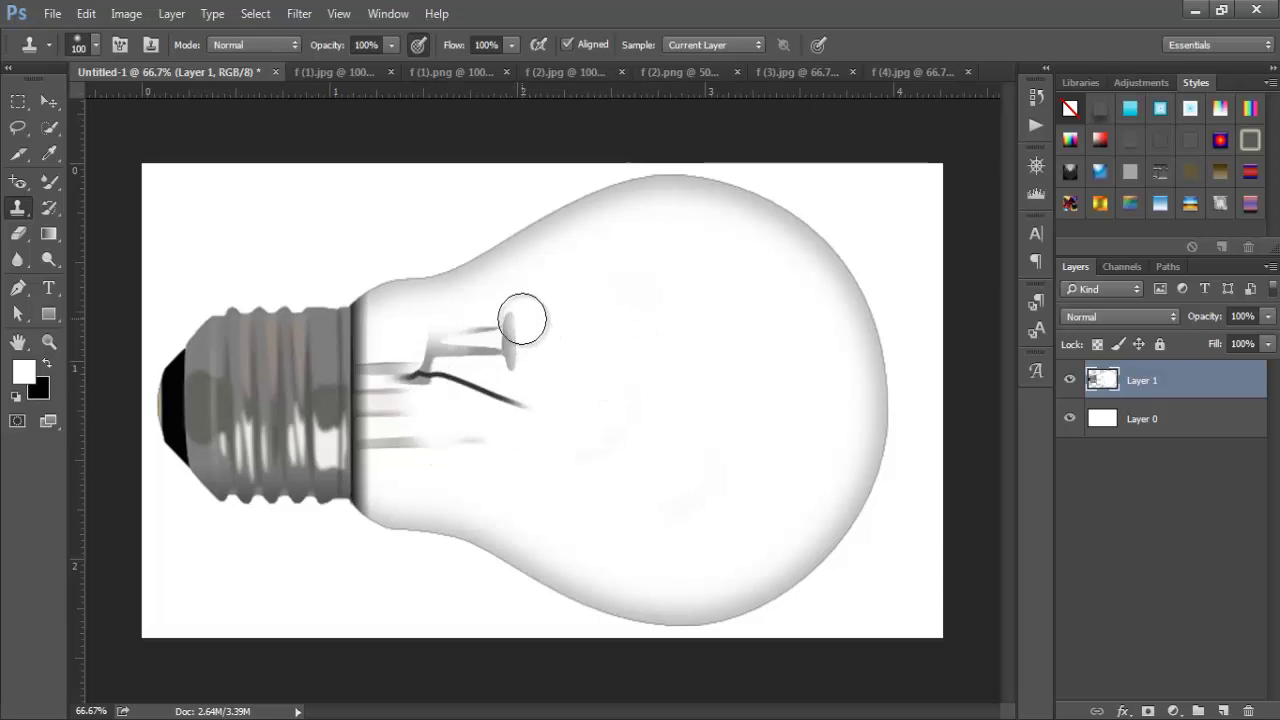
pyautogui.moveTo(522, 319)
pyautogui.mouseDown()
pyautogui.moveTo(522, 402)
pyautogui.moveTo(511, 328)
pyautogui.moveTo(483, 374)
pyautogui.moveTo(471, 333)
pyautogui.moveTo(438, 352)
pyautogui.moveTo(496, 394)
pyautogui.moveTo(516, 380)
pyautogui.moveTo(518, 413)
pyautogui.moveTo(457, 434)
pyautogui.mouseUp()
pyautogui.keyDown('alt'); pyautogui.click(544, 384); pyautogui.keyUp('alt')
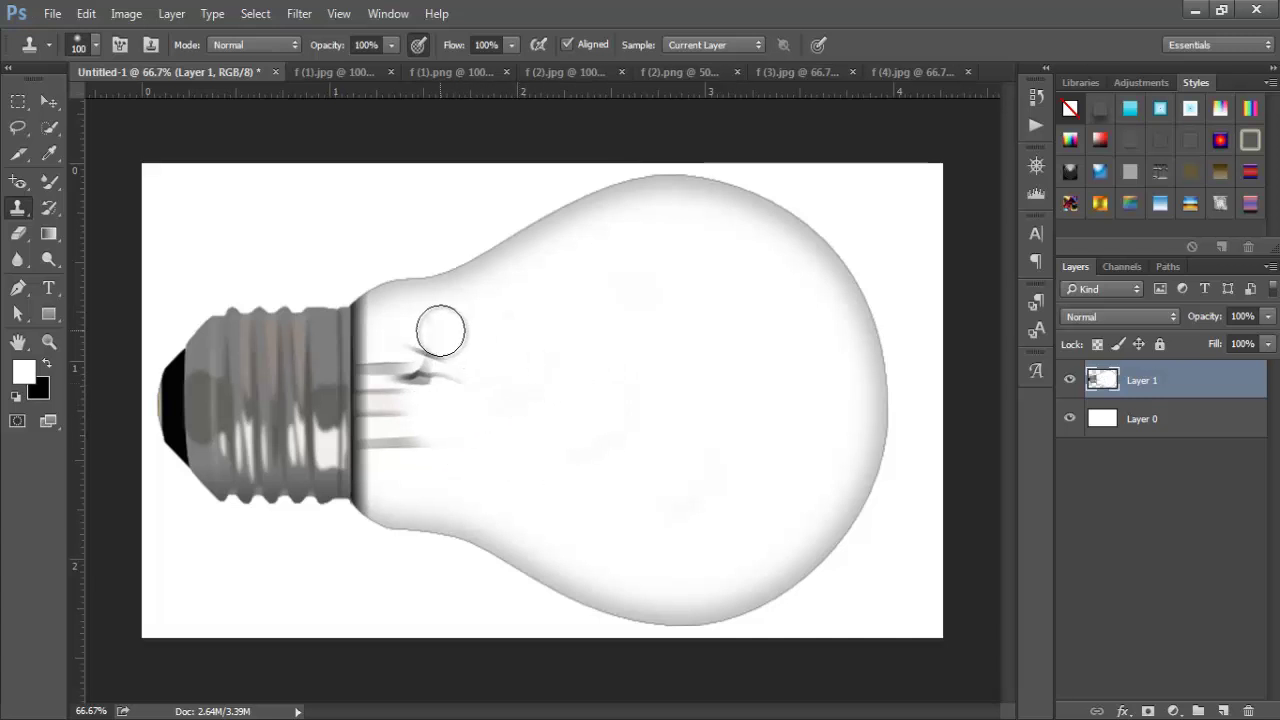
pyautogui.moveTo(429, 329)
pyautogui.mouseDown()
pyautogui.moveTo(450, 376)
pyautogui.moveTo(419, 361)
pyautogui.moveTo(411, 407)
pyautogui.moveTo(396, 367)
pyautogui.moveTo(395, 405)
pyautogui.moveTo(423, 440)
pyautogui.moveTo(504, 422)
pyautogui.moveTo(421, 442)
pyautogui.moveTo(383, 425)
pyautogui.mouseUp()
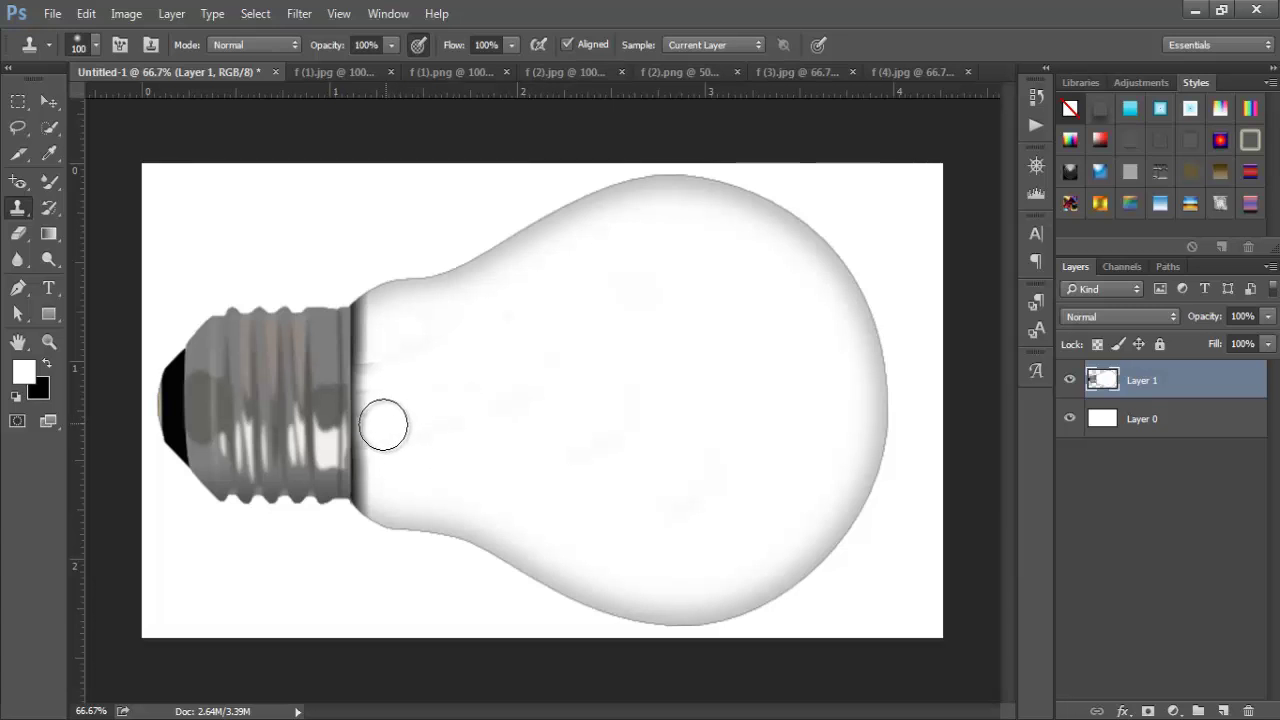
# Reduce the Clone Stamp brush to 50 and clean up the leftover stem streaks where the glass meets the metal base.
pyautogui.scroll(2, 383, 425)
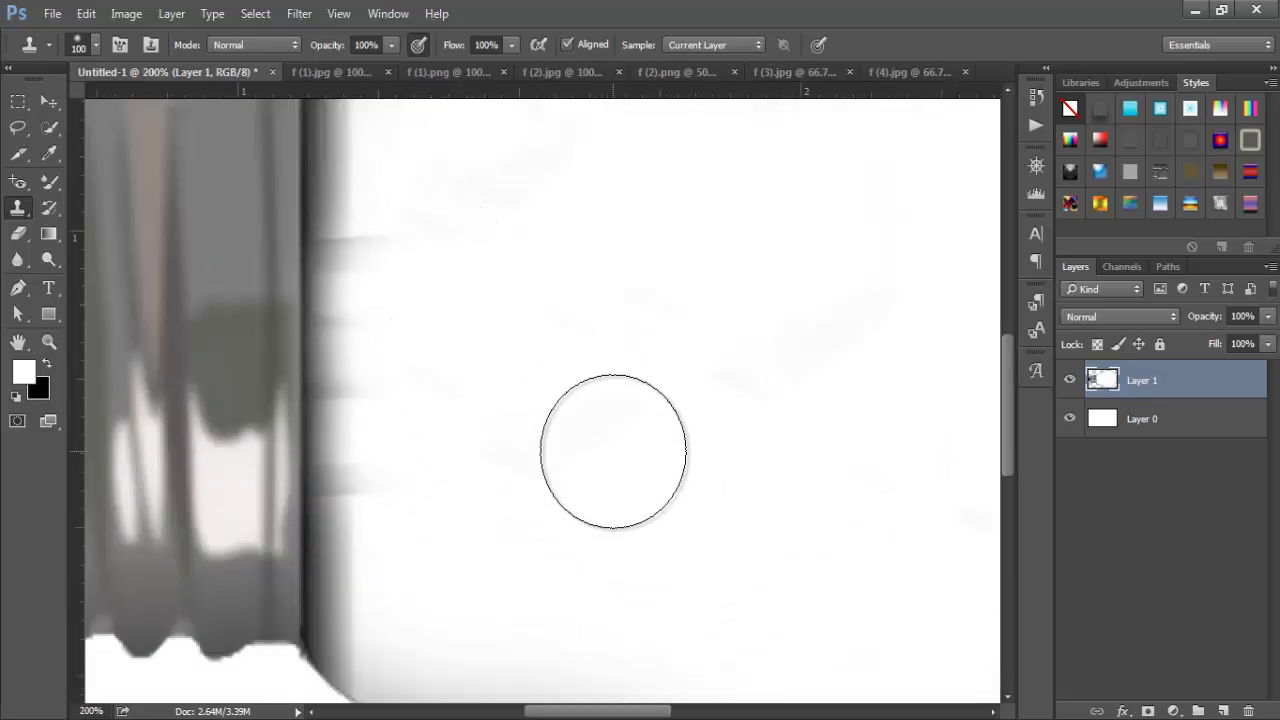
pyautogui.press('[')
pyautogui.press('[')
pyautogui.press('[')
pyautogui.press('[')
pyautogui.press('[')
pyautogui.press('[')
pyautogui.press('[')
pyautogui.press('[')
pyautogui.press('[')
pyautogui.press('[')
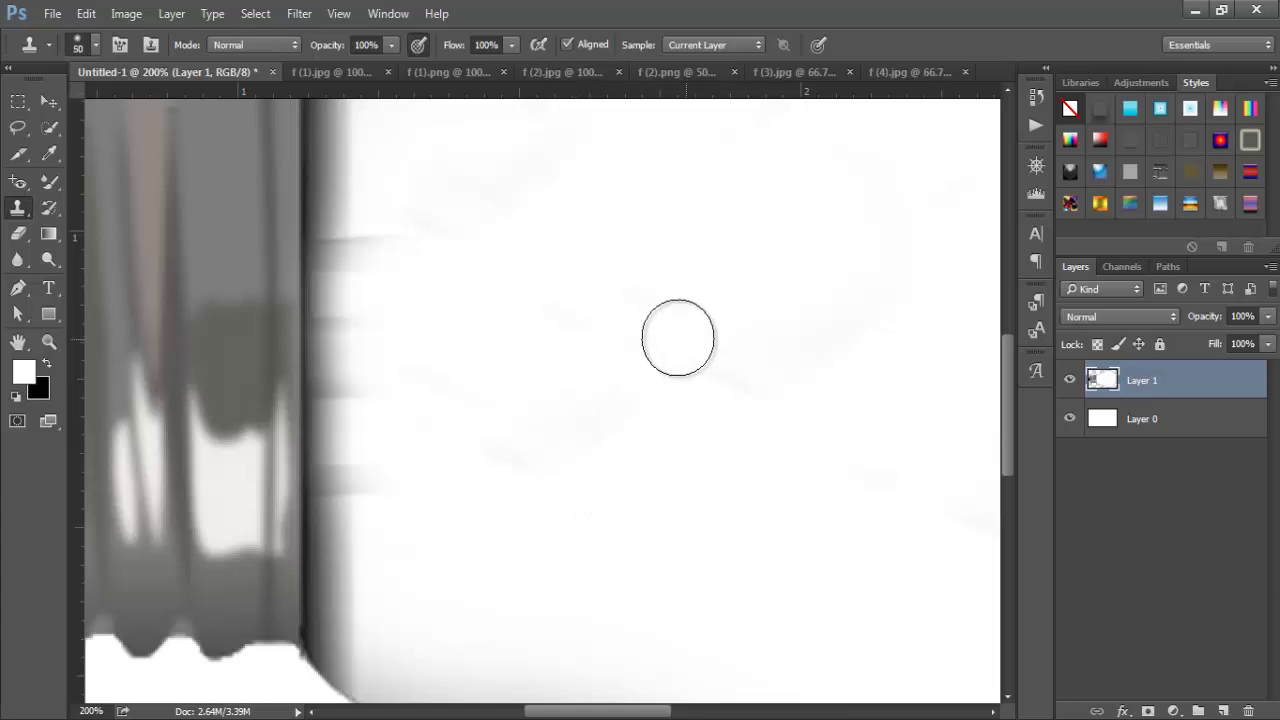
pyautogui.keyDown('alt'); pyautogui.click(675, 337); pyautogui.keyUp('alt')
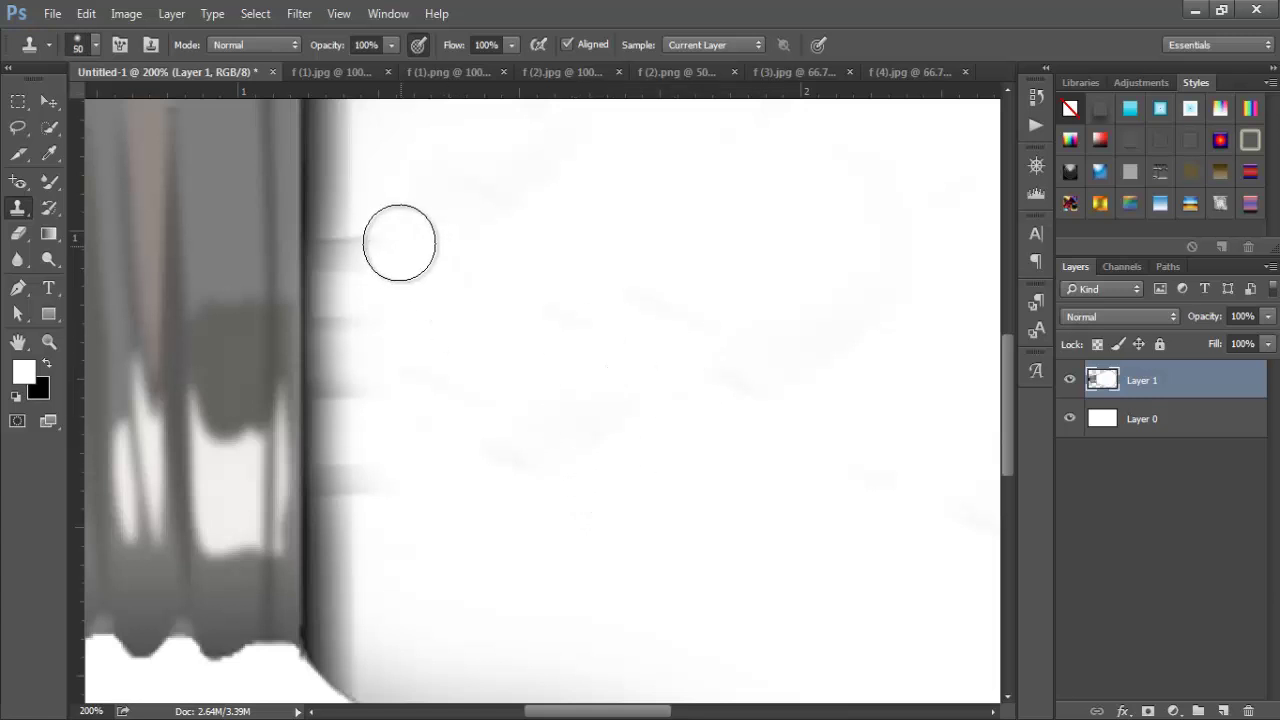
pyautogui.moveTo(392, 243)
pyautogui.mouseDown()
pyautogui.moveTo(387, 505)
pyautogui.moveTo(383, 234)
pyautogui.moveTo(380, 497)
pyautogui.moveTo(390, 447)
pyautogui.moveTo(451, 450)
pyautogui.mouseUp()
pyautogui.hotkey('ctrl', '-')
pyautogui.hotkey('ctrl', '-')
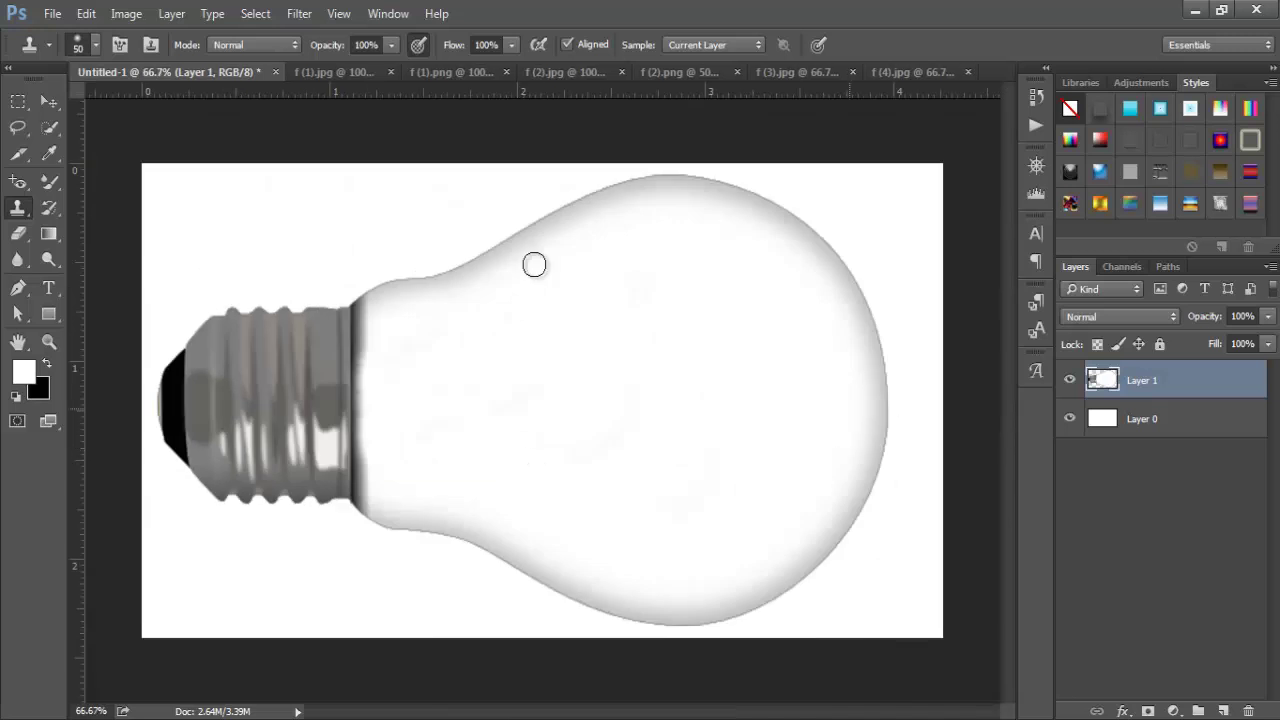
# Copy the island photo from f (2).jpg into Untitled-1, placing it over the middle of the bulb's glass.
pyautogui.click(49, 104)
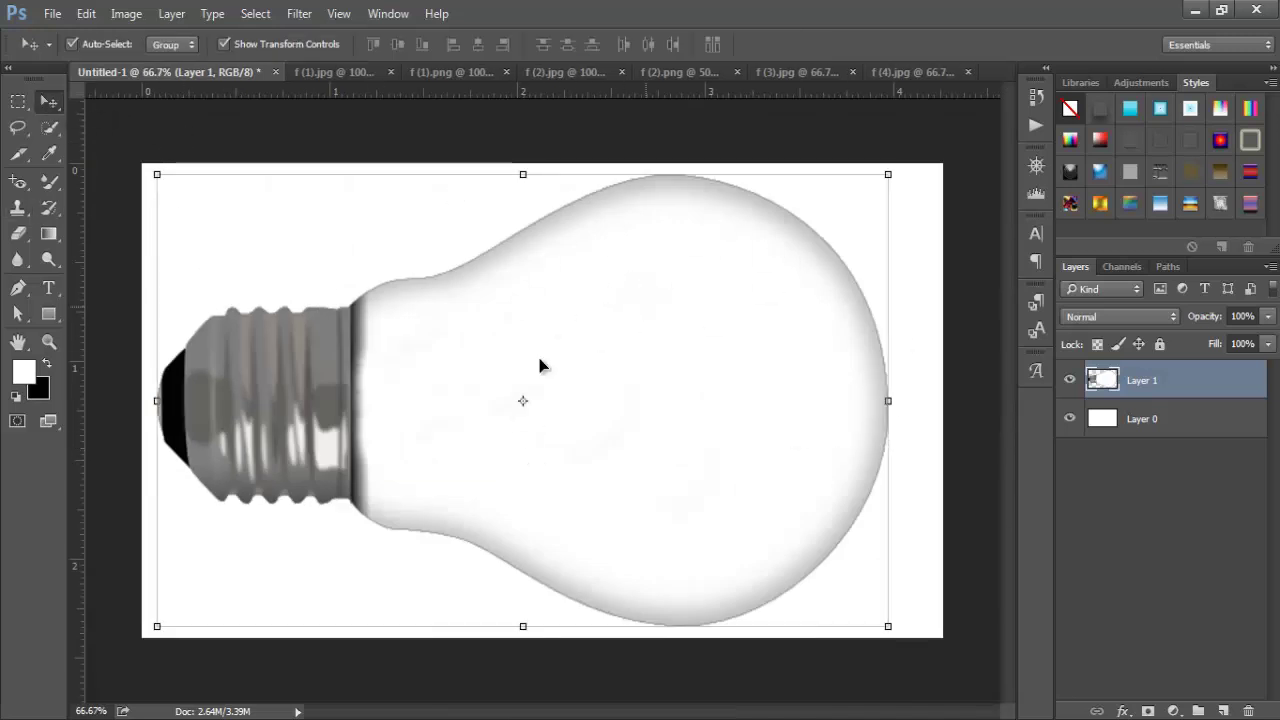
pyautogui.click(628, 71)
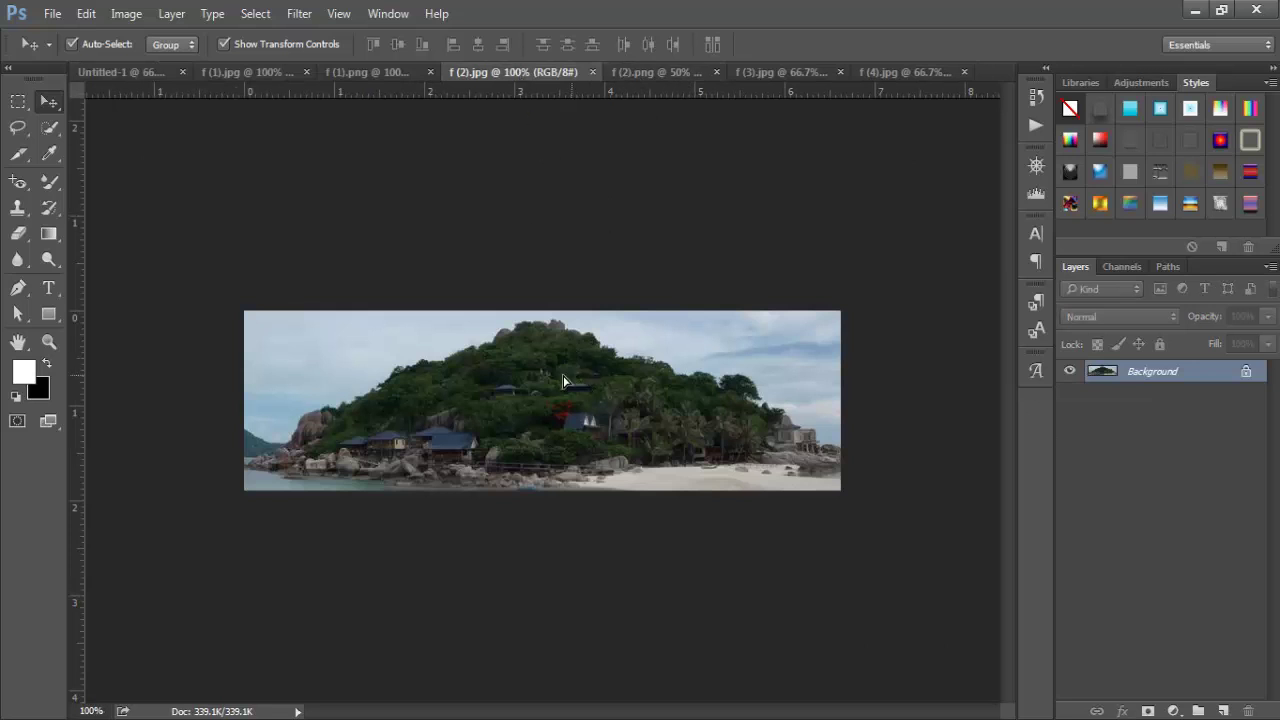
pyautogui.moveTo(125, 68); pyautogui.dragTo(680, 340)
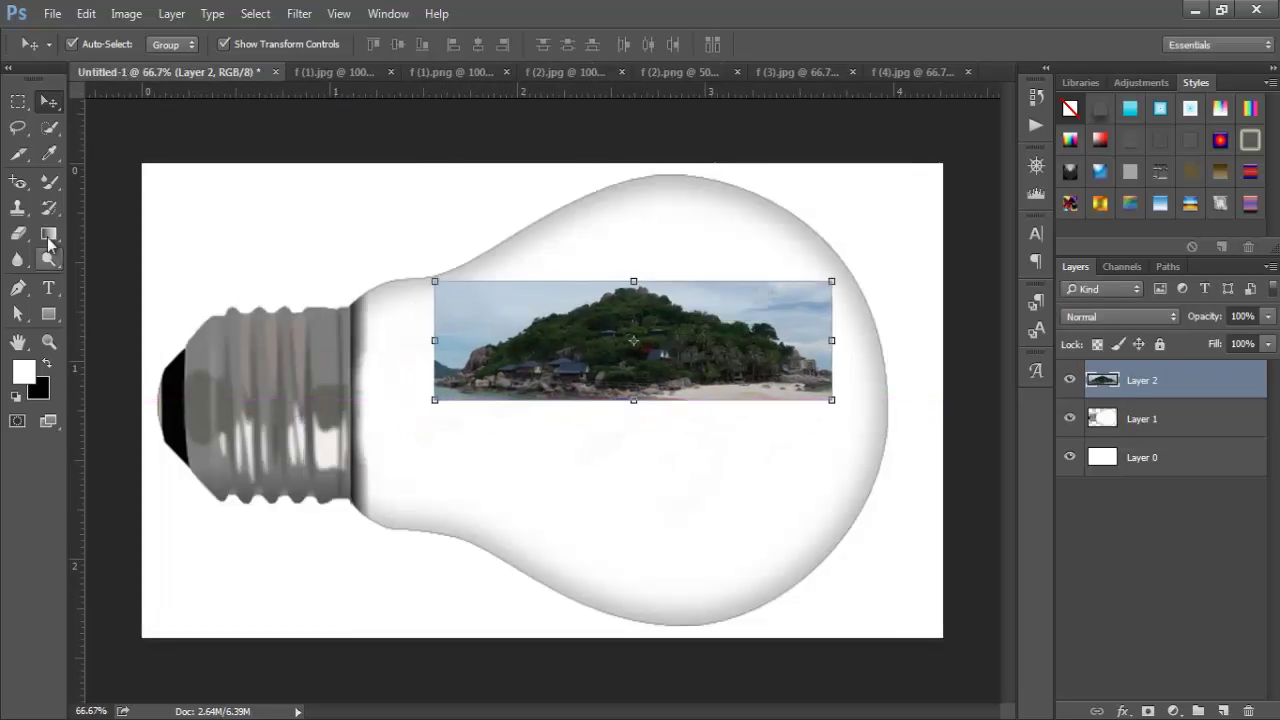
# Select the sky around the island on Layer 2 with Quick Selection and delete it.
pyautogui.click(50, 128)
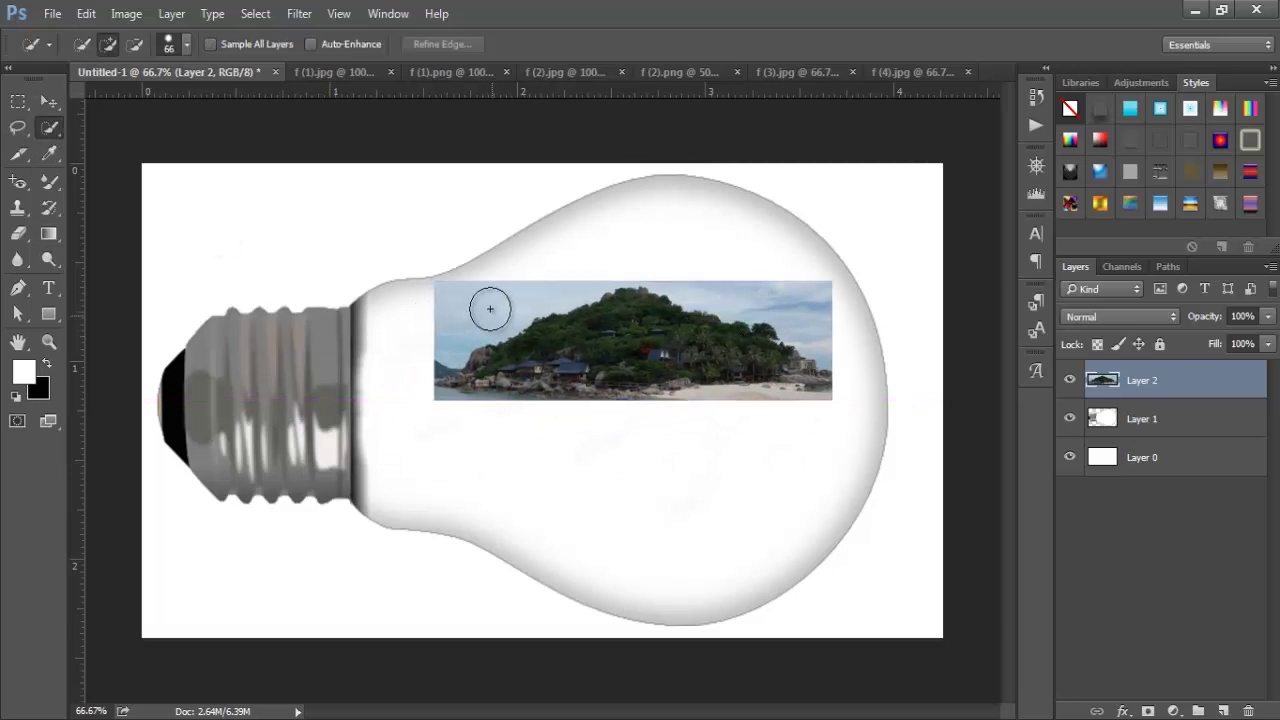
pyautogui.moveTo(489, 303)
pyautogui.mouseDown()
pyautogui.moveTo(702, 320)
pyautogui.moveTo(790, 312)
pyautogui.mouseUp()
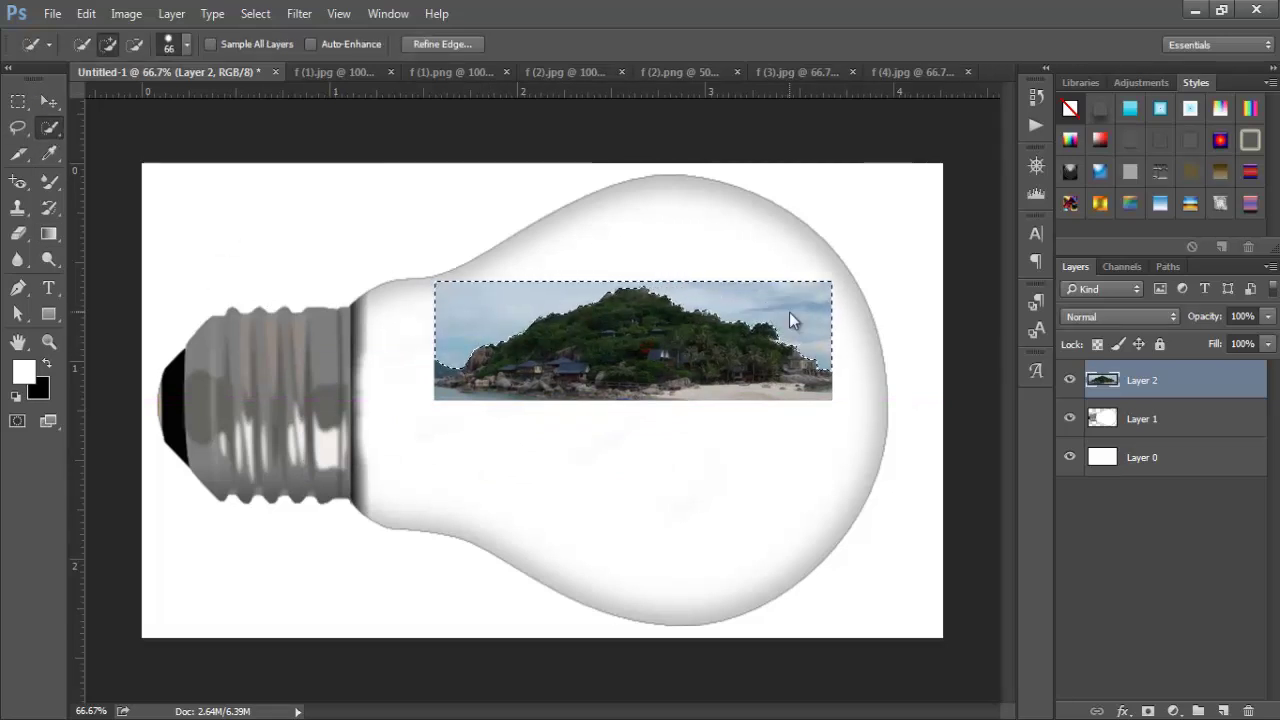
pyautogui.press('Delete')
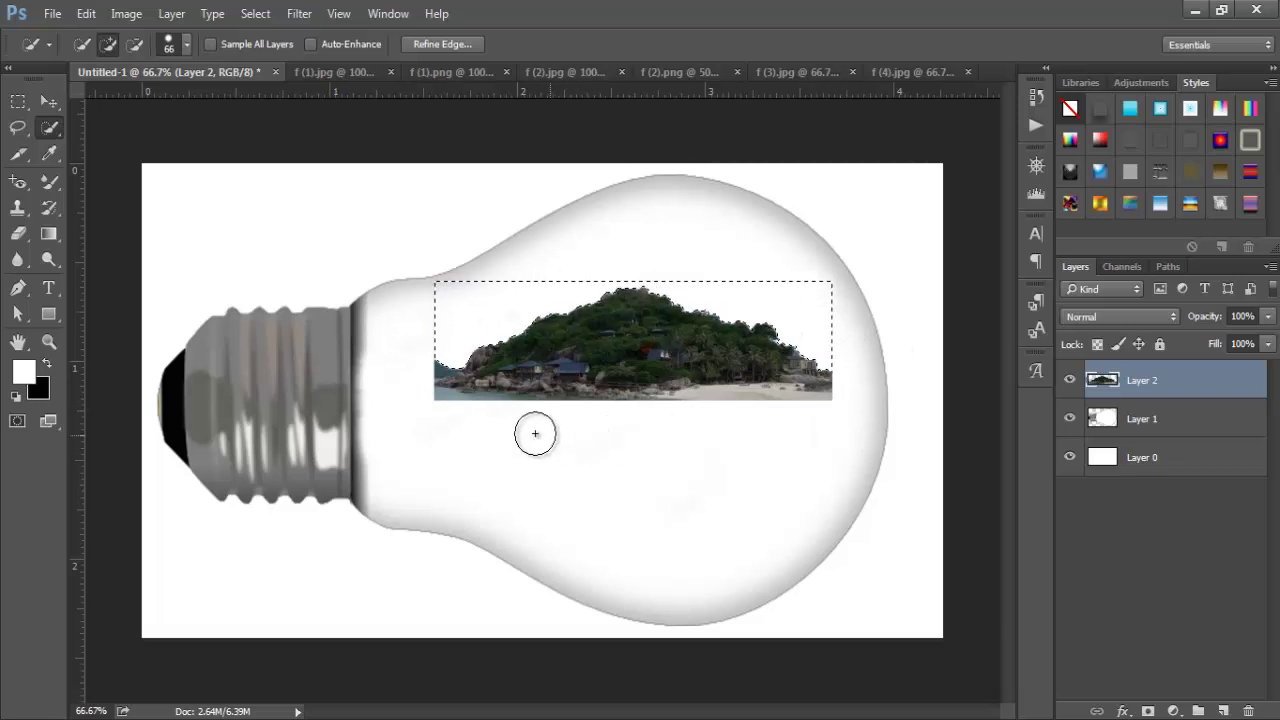
pyautogui.click(49, 101)
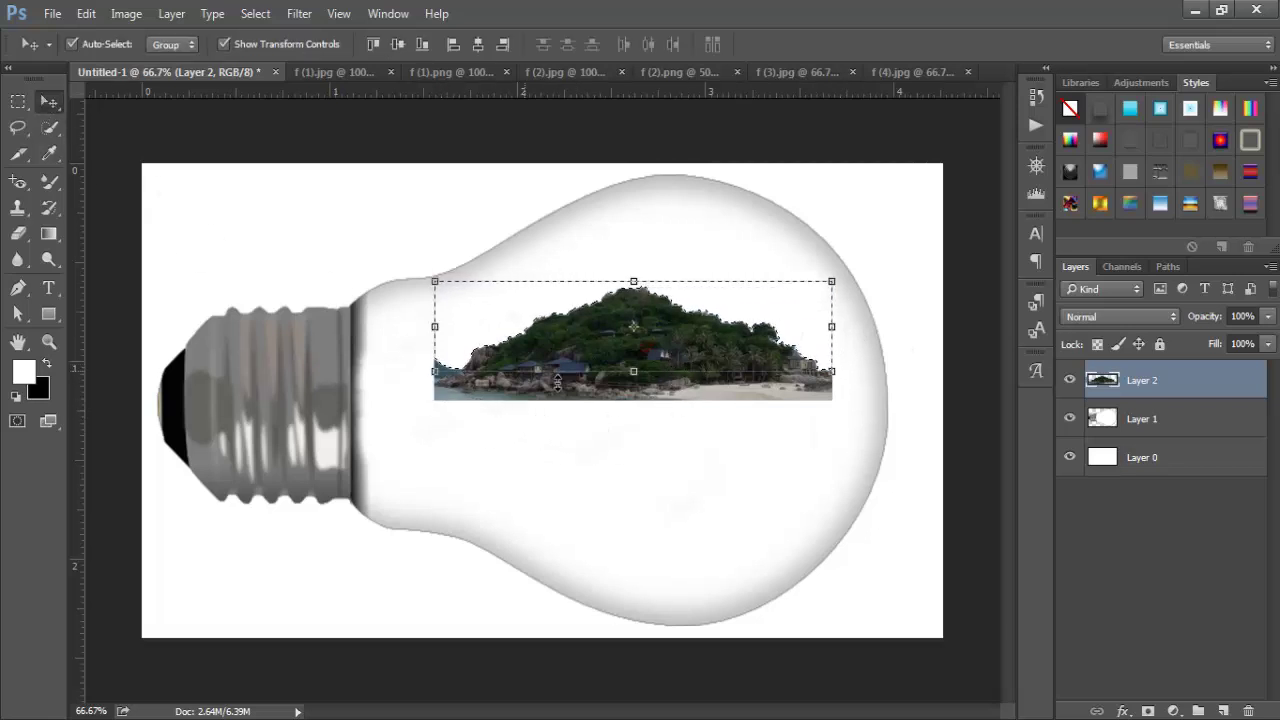
pyautogui.click(906, 415)
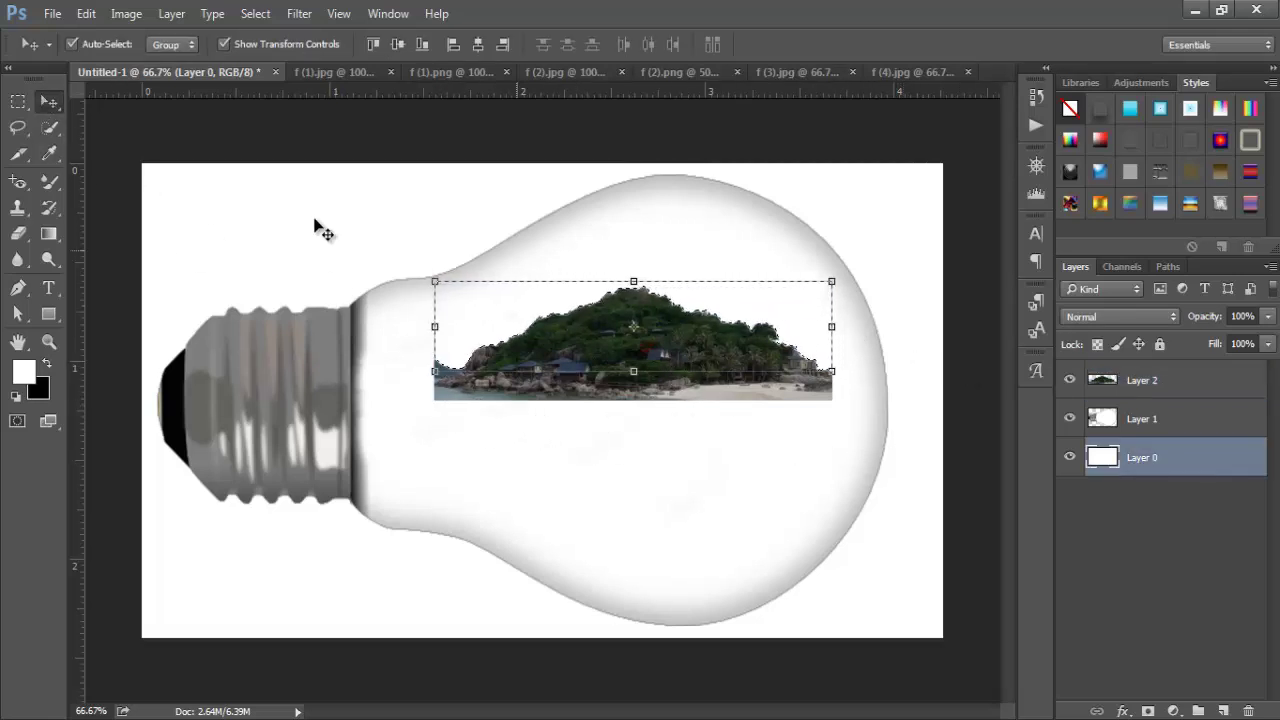
pyautogui.press('m')
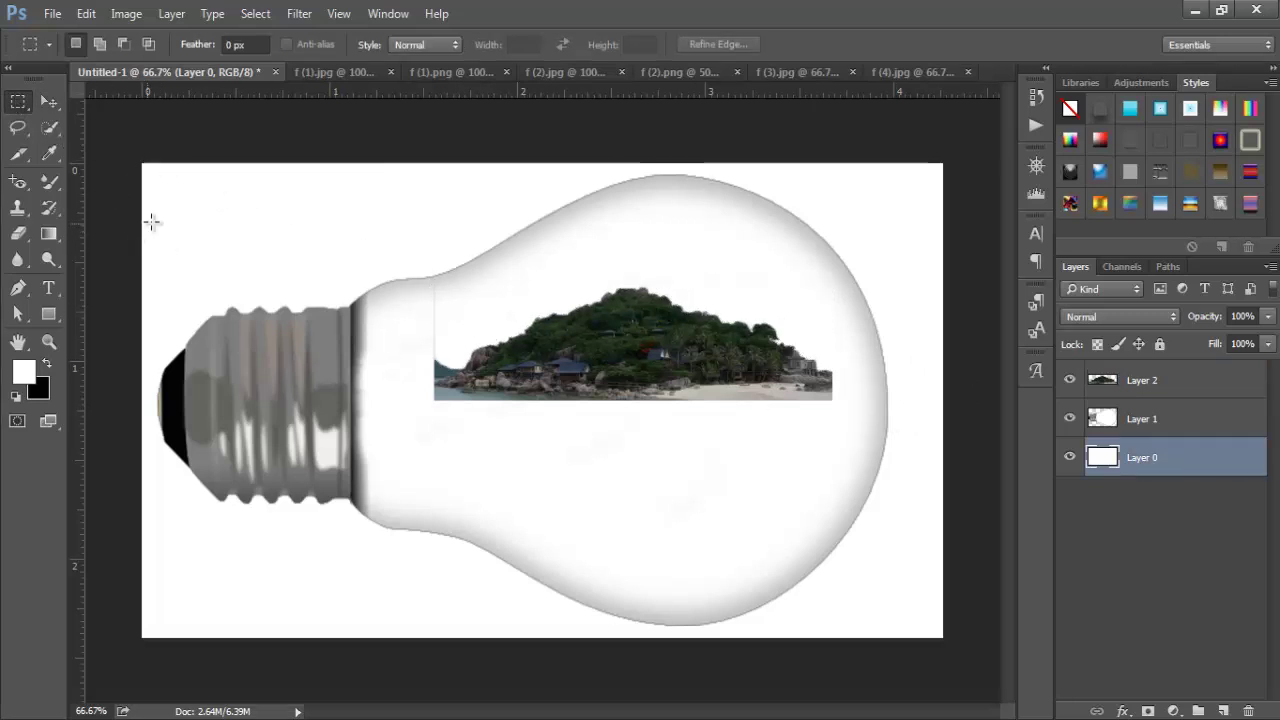
pyautogui.click(20, 238)
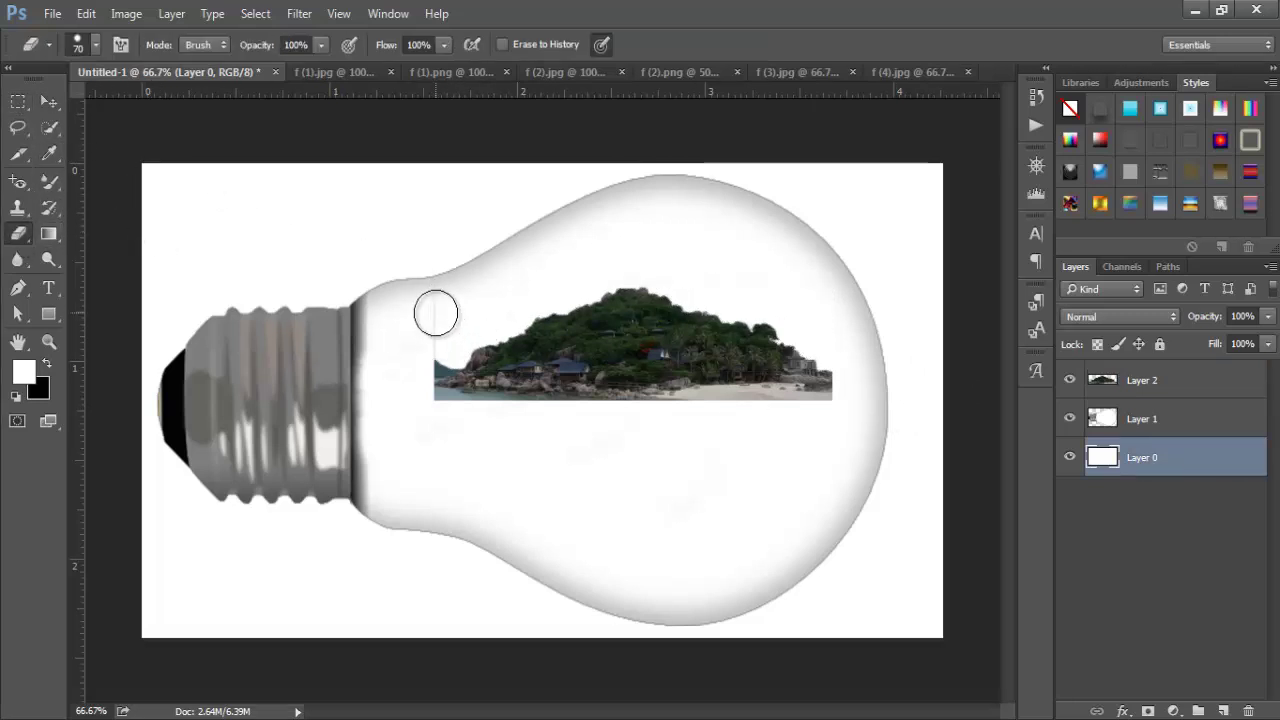
# On Layer 2, clear the selection and erase the leftover sky edge and distant hill at the island's left end.
pyautogui.click(1160, 390)
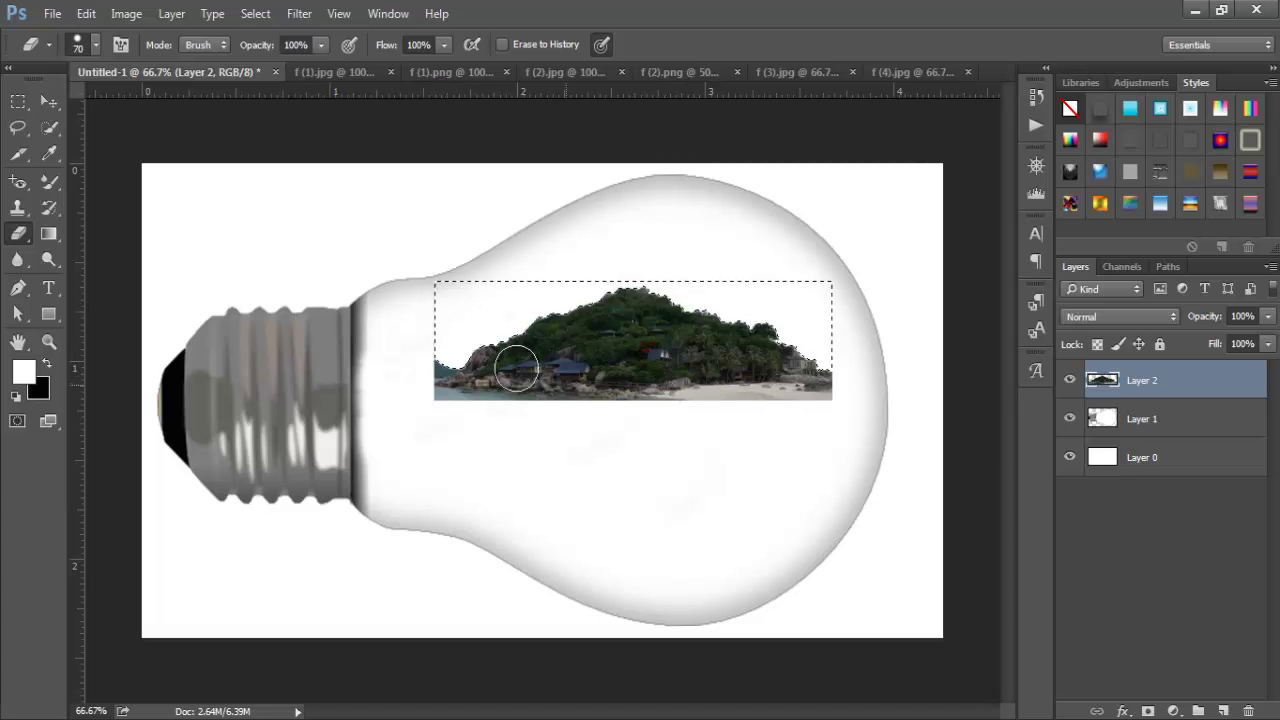
pyautogui.click(19, 103)
pyautogui.hotkey('ctrl', 'd')
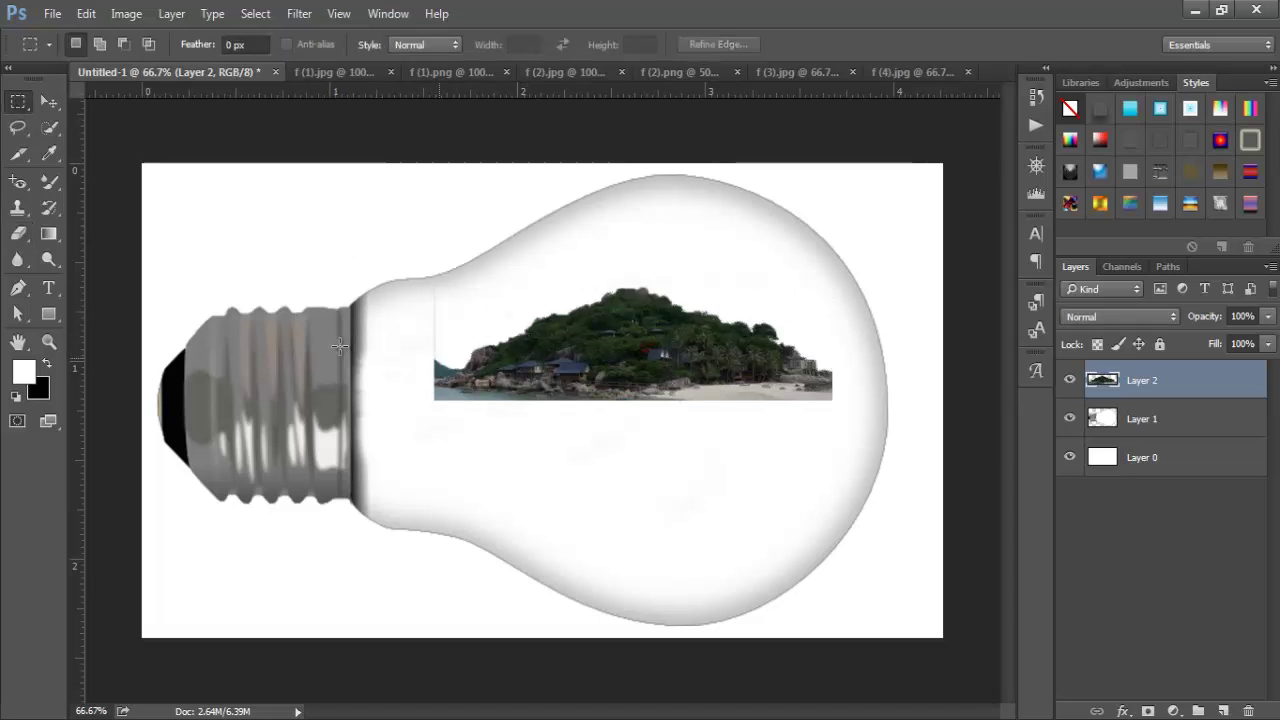
pyautogui.click(19, 233)
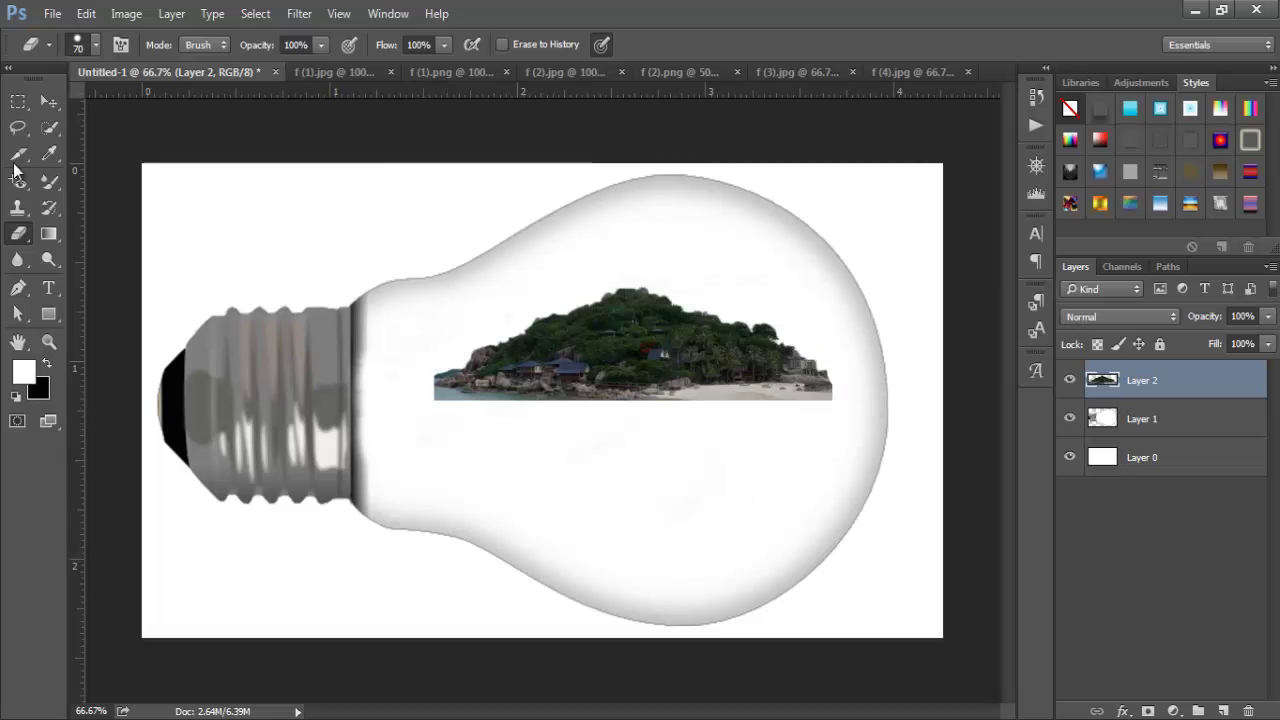
# Move the island on Layer 2 upward into the upper half of the bulb's glass.
pyautogui.click(49, 101)
pyautogui.moveTo(605, 325); pyautogui.dragTo(610, 273)
pyautogui.click(858, 414)
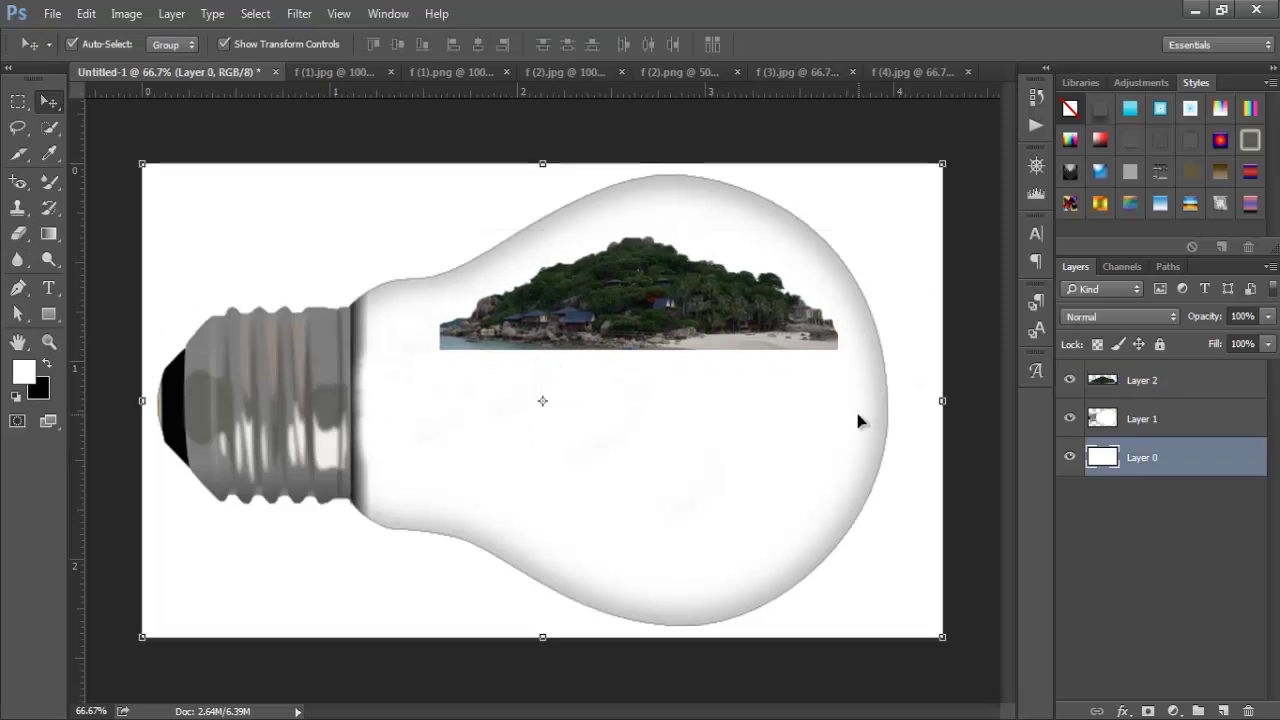
# Close the used source images f (2).jpg and f (2).png.
pyautogui.click(565, 73)
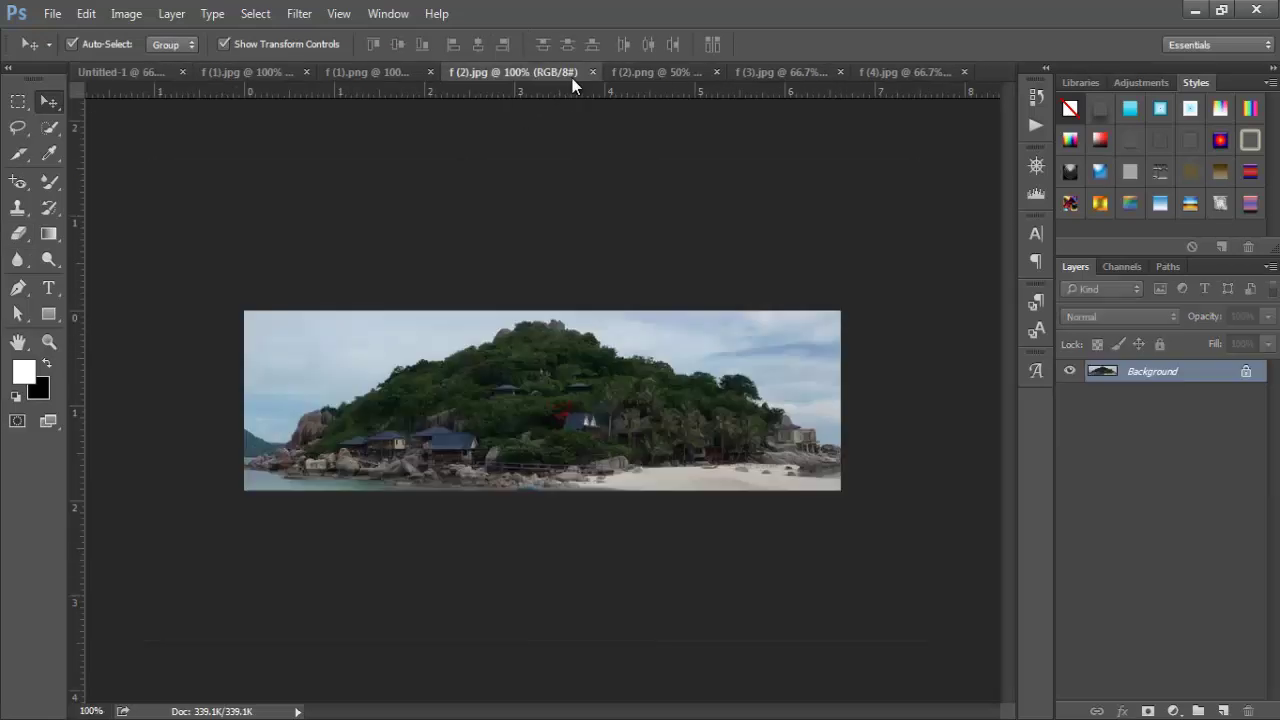
pyautogui.click(597, 72)
pyautogui.click(603, 72)
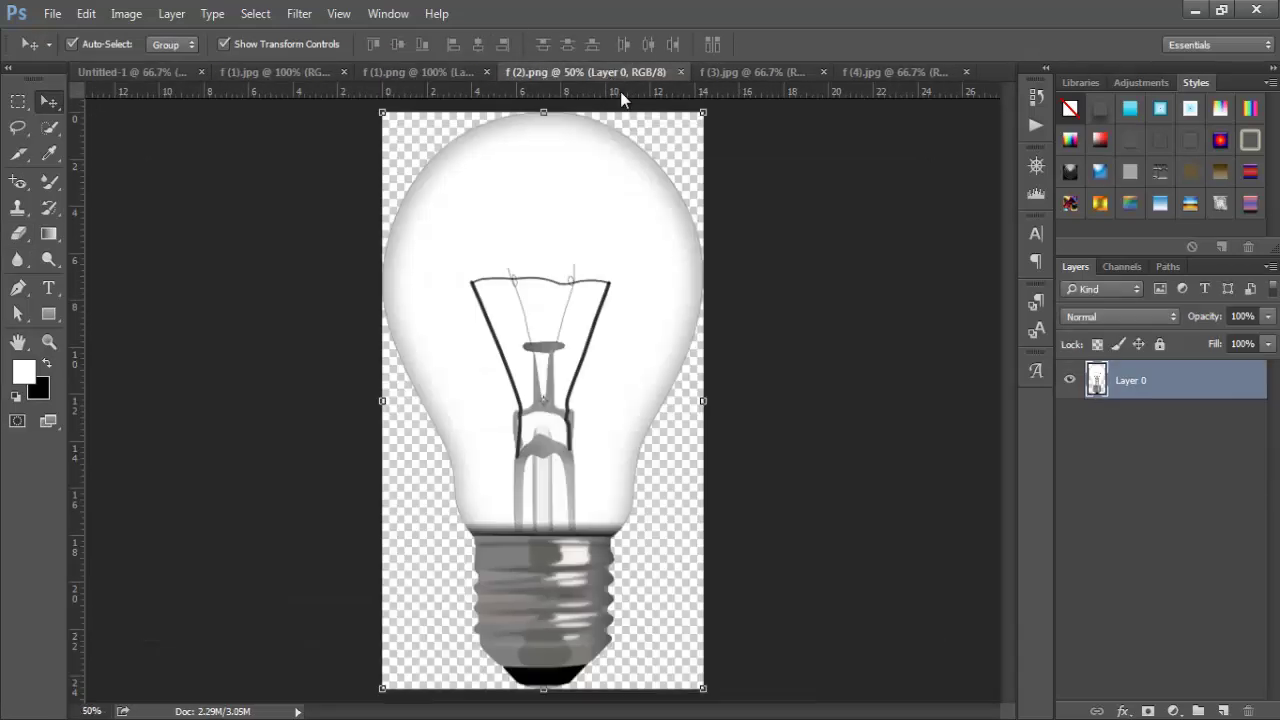
pyautogui.click(680, 72)
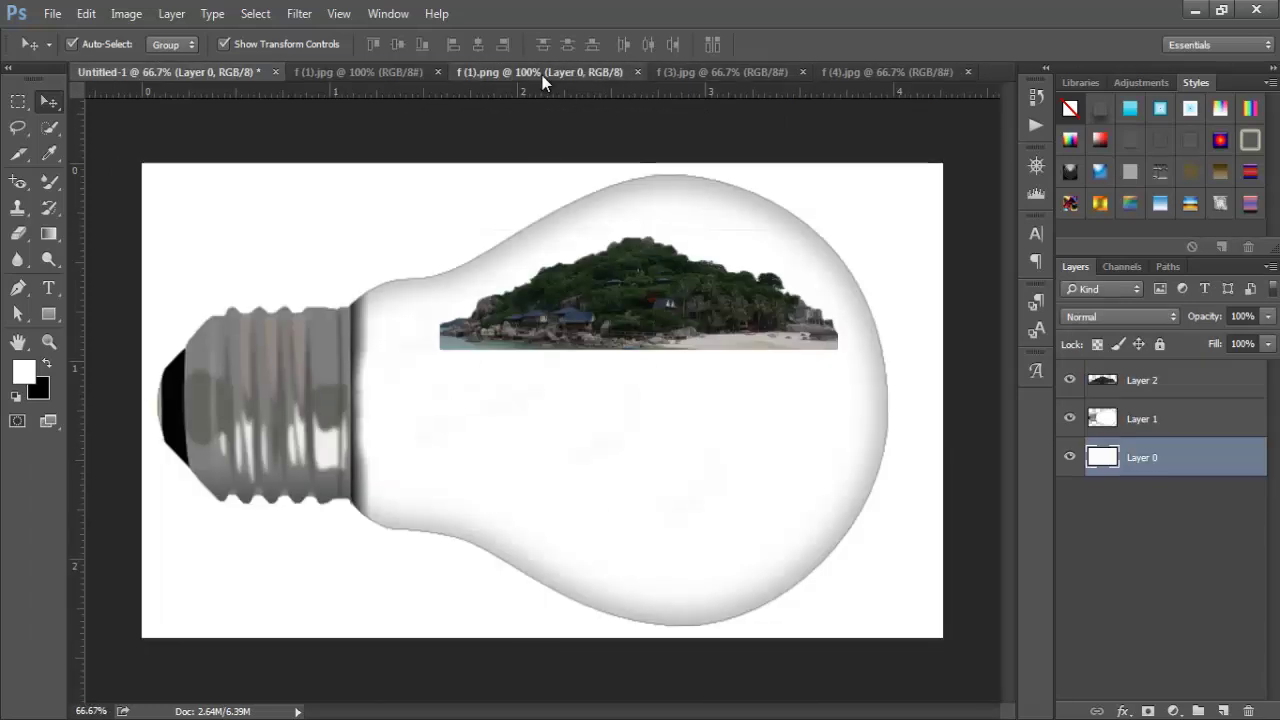
# Copy the water image from f (3).jpg into Untitled-1 and move its layer above Layer 1.
pyautogui.click(542, 75)
pyautogui.click(718, 77)
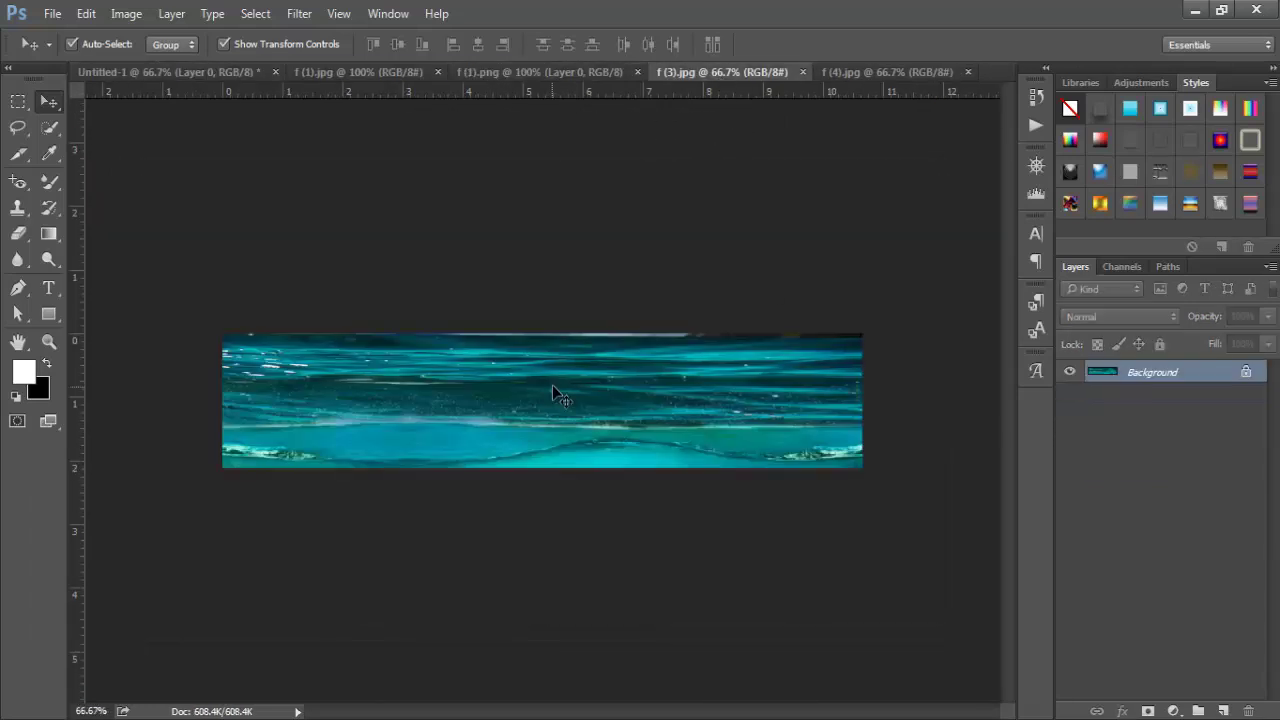
pyautogui.moveTo(157, 80); pyautogui.dragTo(480, 437)
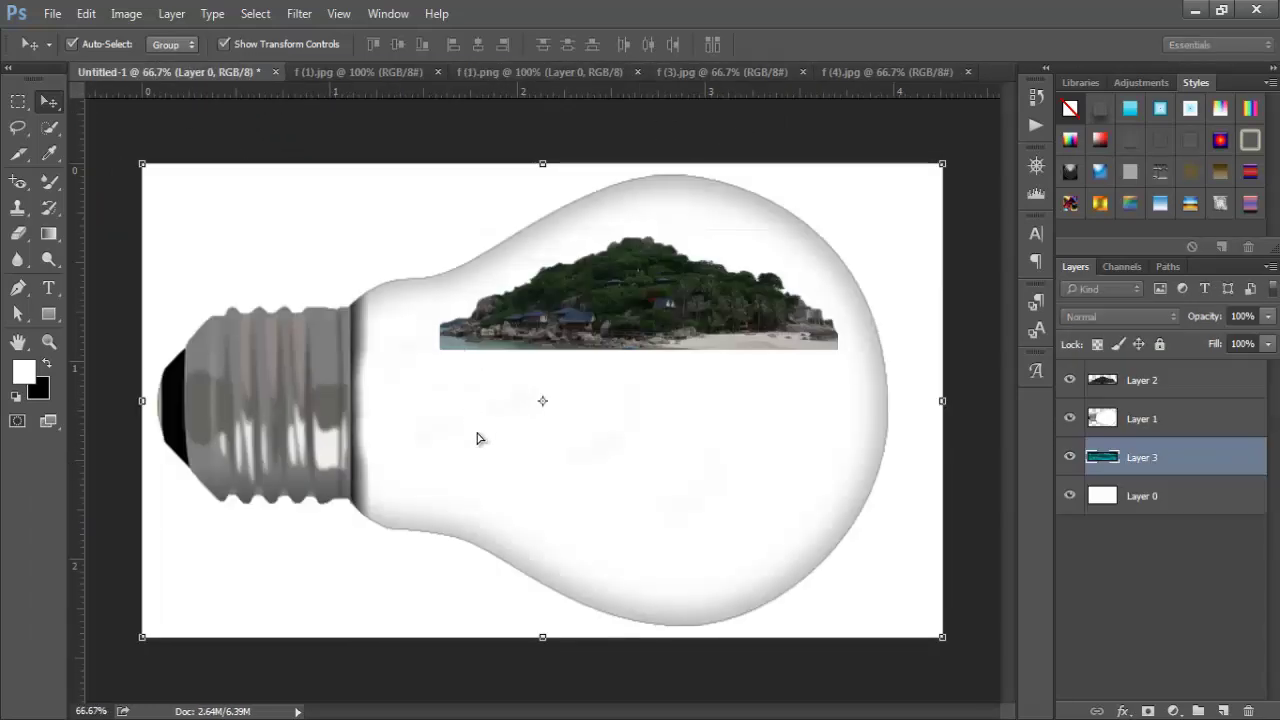
pyautogui.moveTo(183, 505); pyautogui.dragTo(508, 513)
pyautogui.moveTo(1166, 457); pyautogui.dragTo(1178, 408)
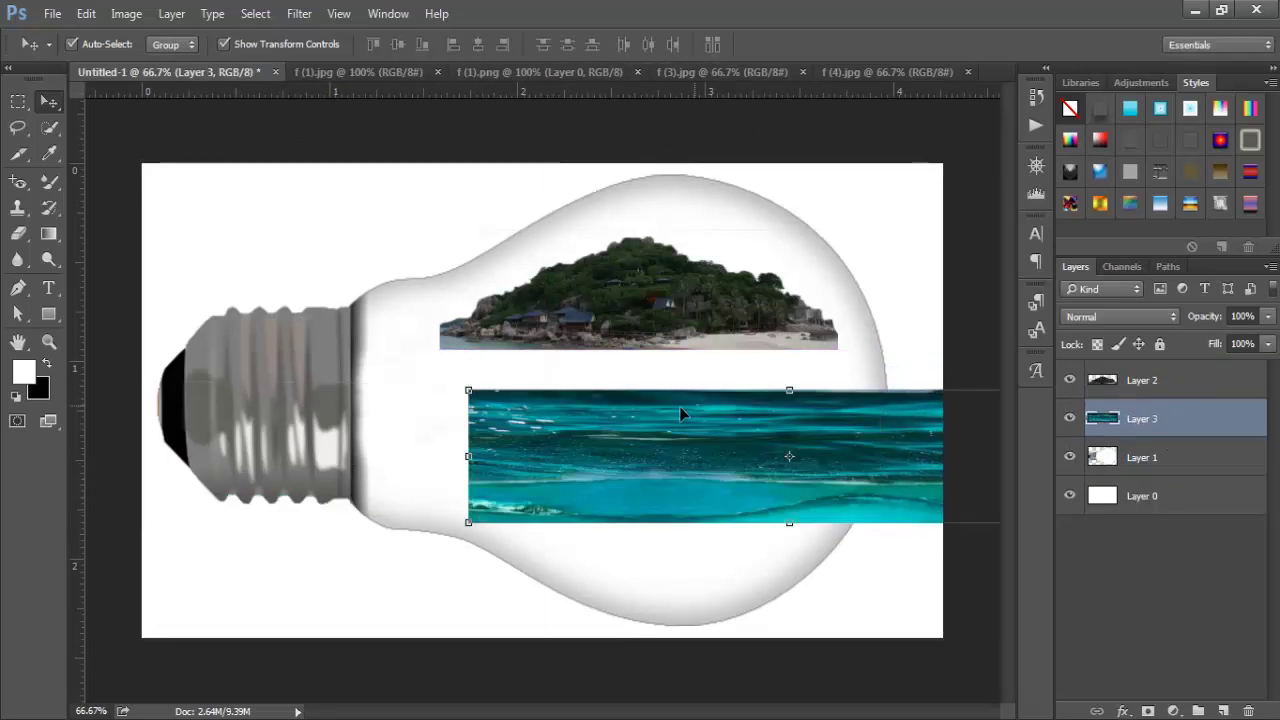
# Position the water on Layer 3 directly below the island and scale it to 83.38% width and 93.10% height, spanning the glass.
pyautogui.moveTo(679, 410); pyautogui.dragTo(450, 381)
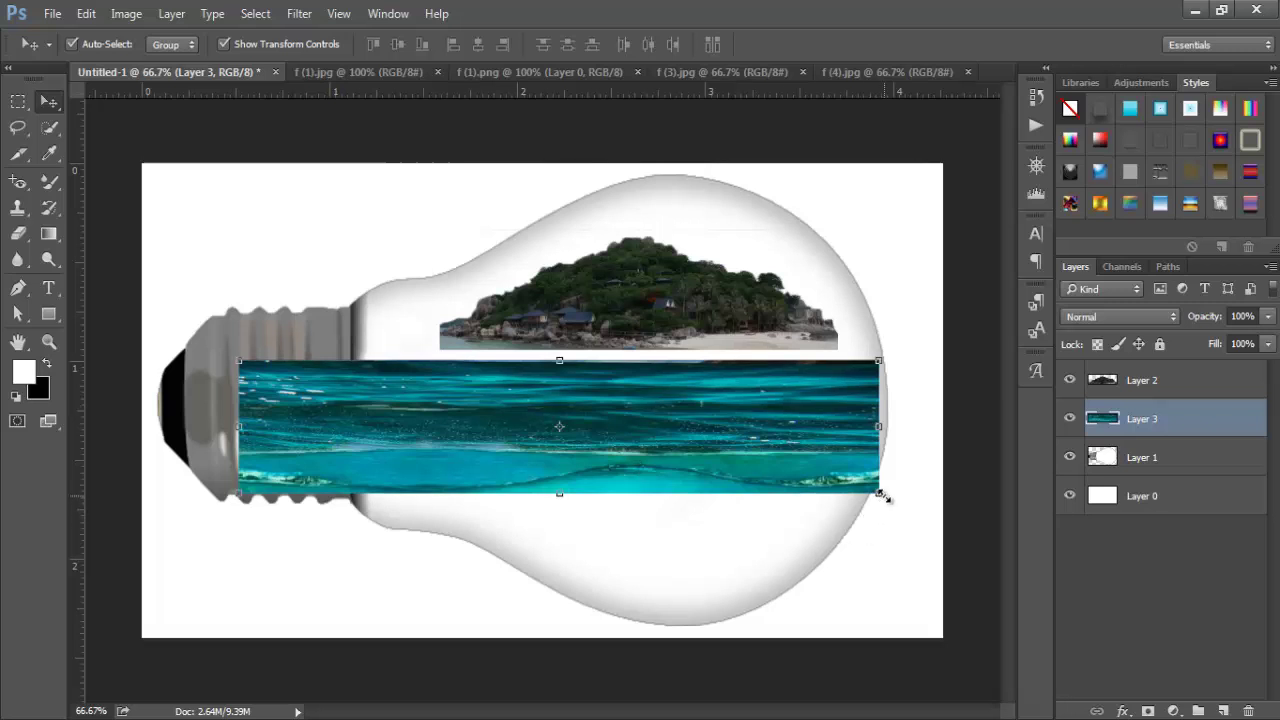
pyautogui.moveTo(884, 497); pyautogui.dragTo(862, 487)
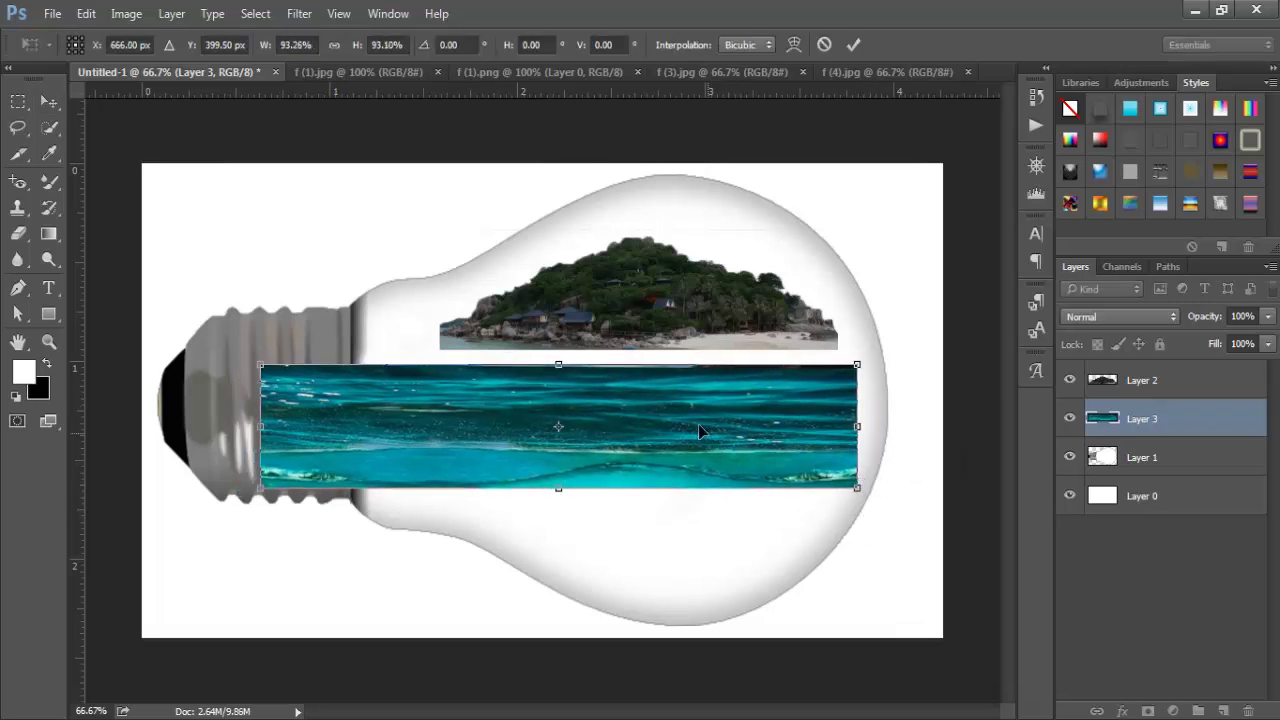
pyautogui.moveTo(700, 424); pyautogui.dragTo(771, 414)
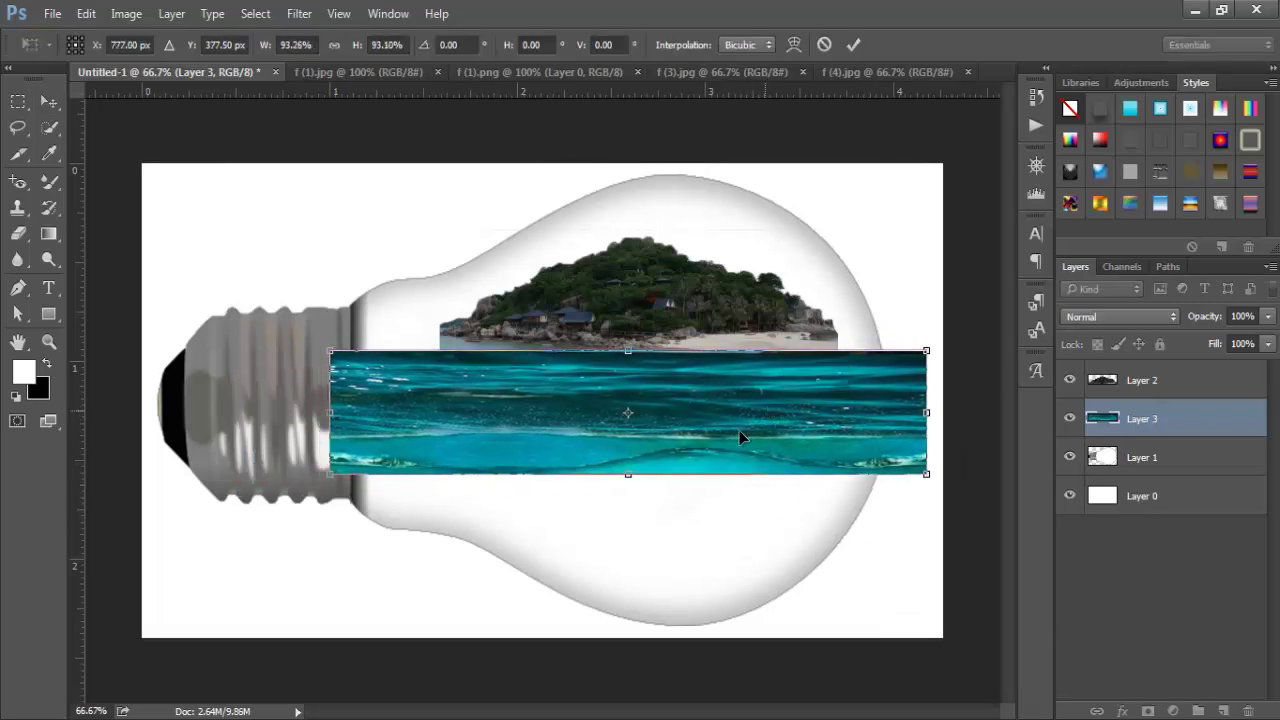
pyautogui.moveTo(335, 413)
pyautogui.mouseDown()
pyautogui.moveTo(383, 417)
pyautogui.moveTo(355, 413)
pyautogui.mouseUp()
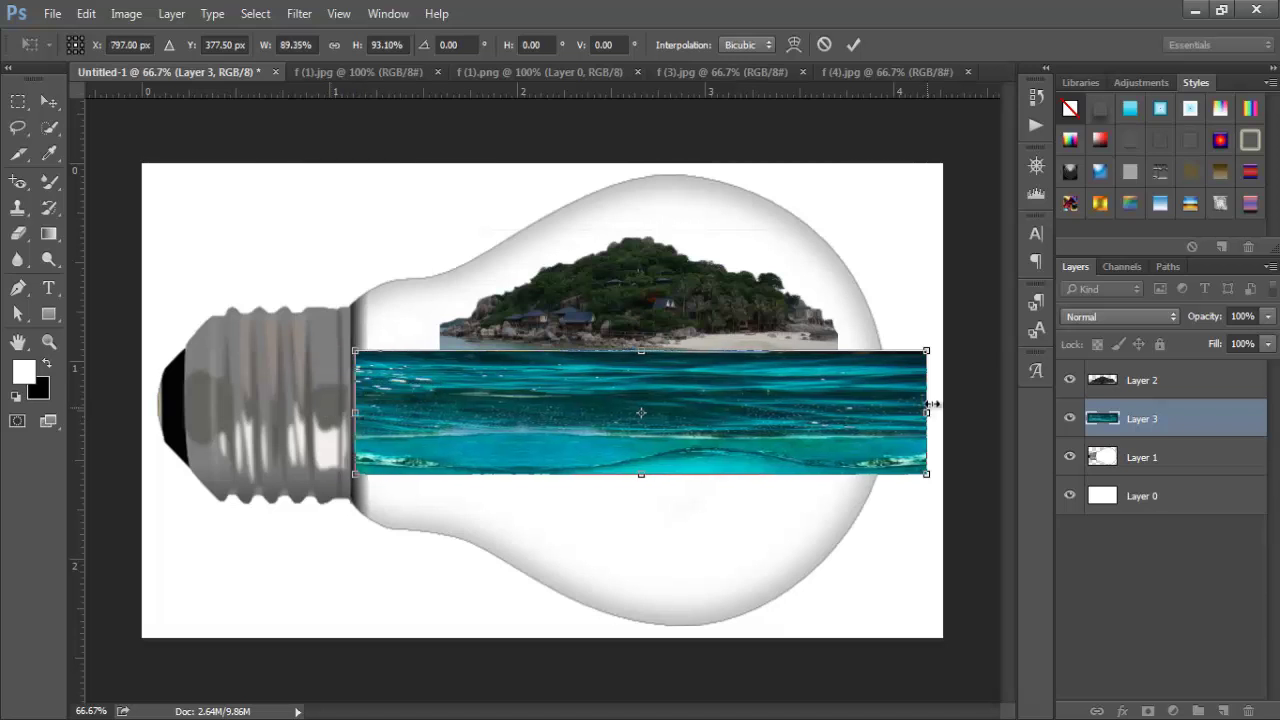
pyautogui.moveTo(928, 413); pyautogui.dragTo(890, 410)
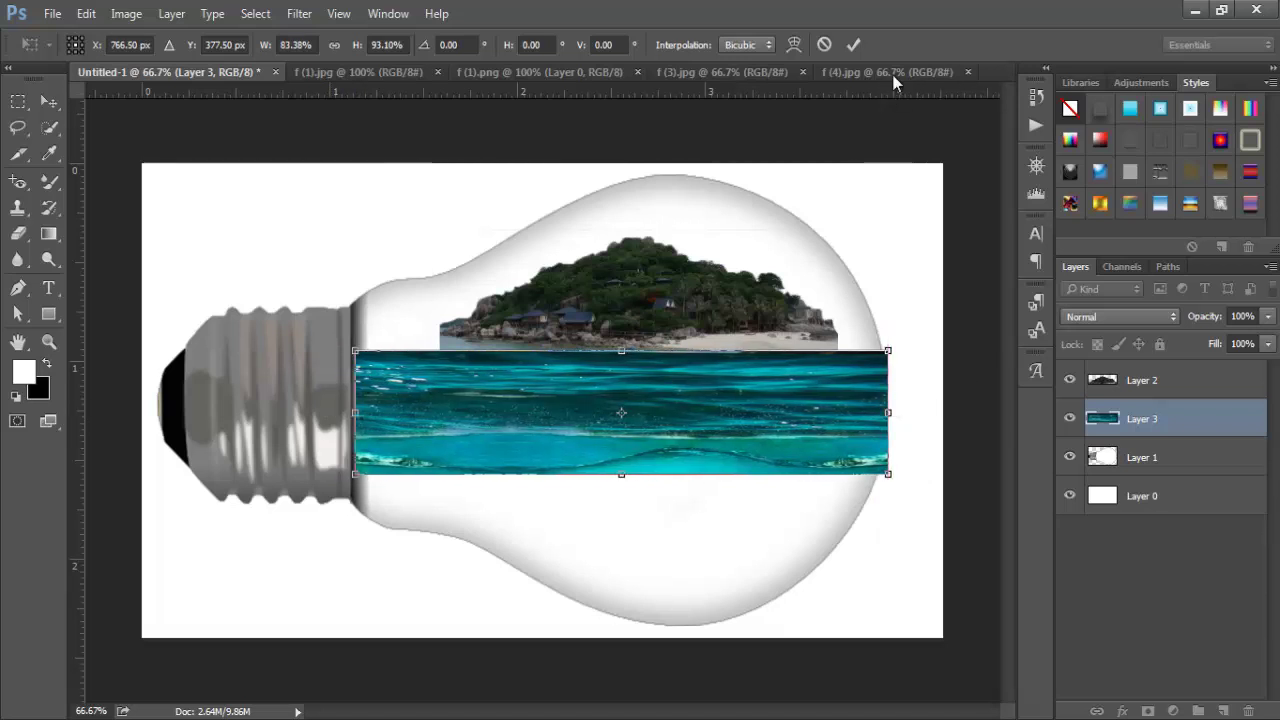
pyautogui.click(851, 44)
pyautogui.click(886, 214)
# Shift the island slightly toward the metal base and place Layer 2 below the water's Layer 3.
pyautogui.moveTo(686, 325); pyautogui.dragTo(671, 325)
pyautogui.moveTo(1133, 380); pyautogui.dragTo(1133, 428)
pyautogui.moveTo(643, 299)
pyautogui.mouseDown()
pyautogui.moveTo(641, 313)
pyautogui.moveTo(645, 299)
pyautogui.mouseUp()
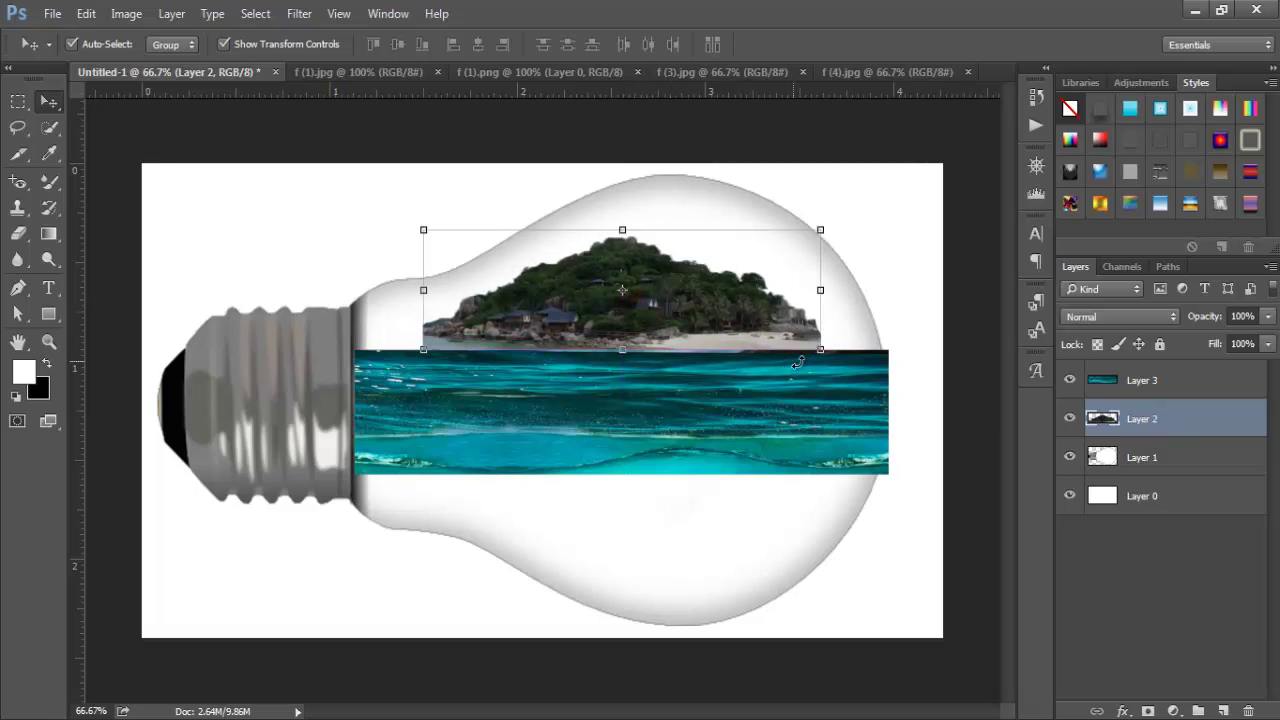
# Reduce the water layer's height to 78.84% by raising its lower edge, keeping its full width.
pyautogui.click(686, 440)
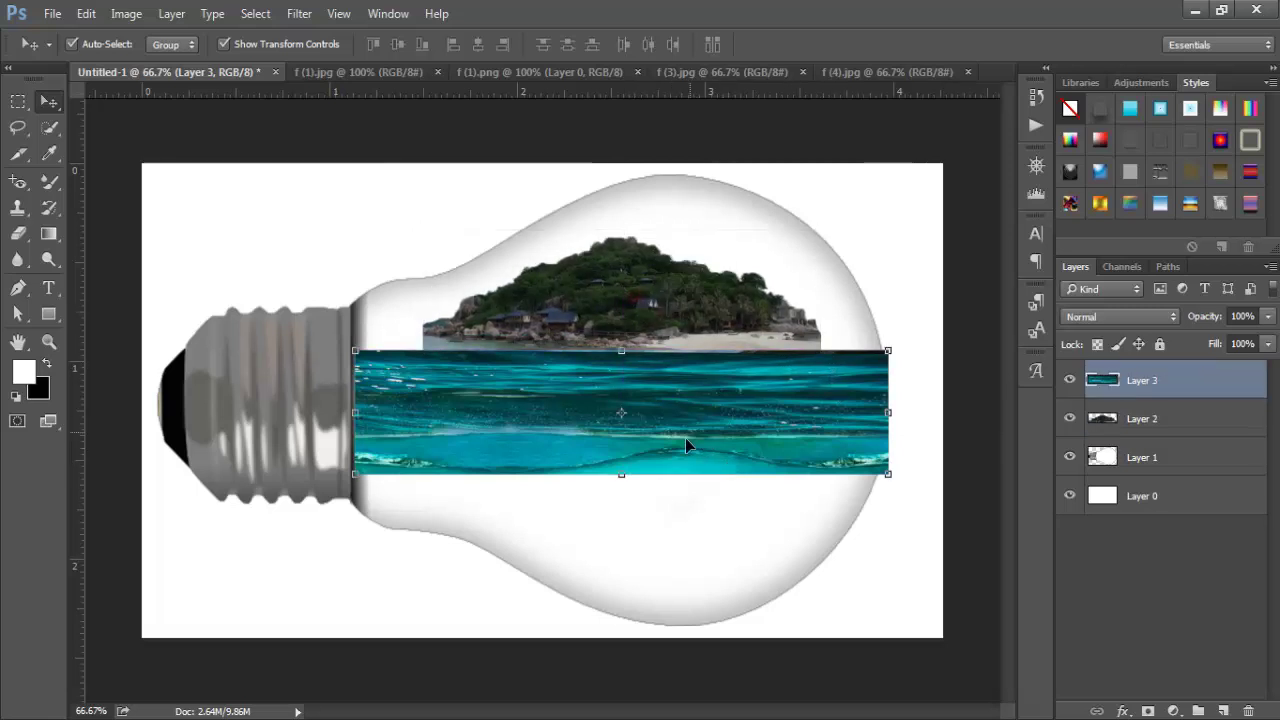
pyautogui.moveTo(621, 474); pyautogui.dragTo(626, 447)
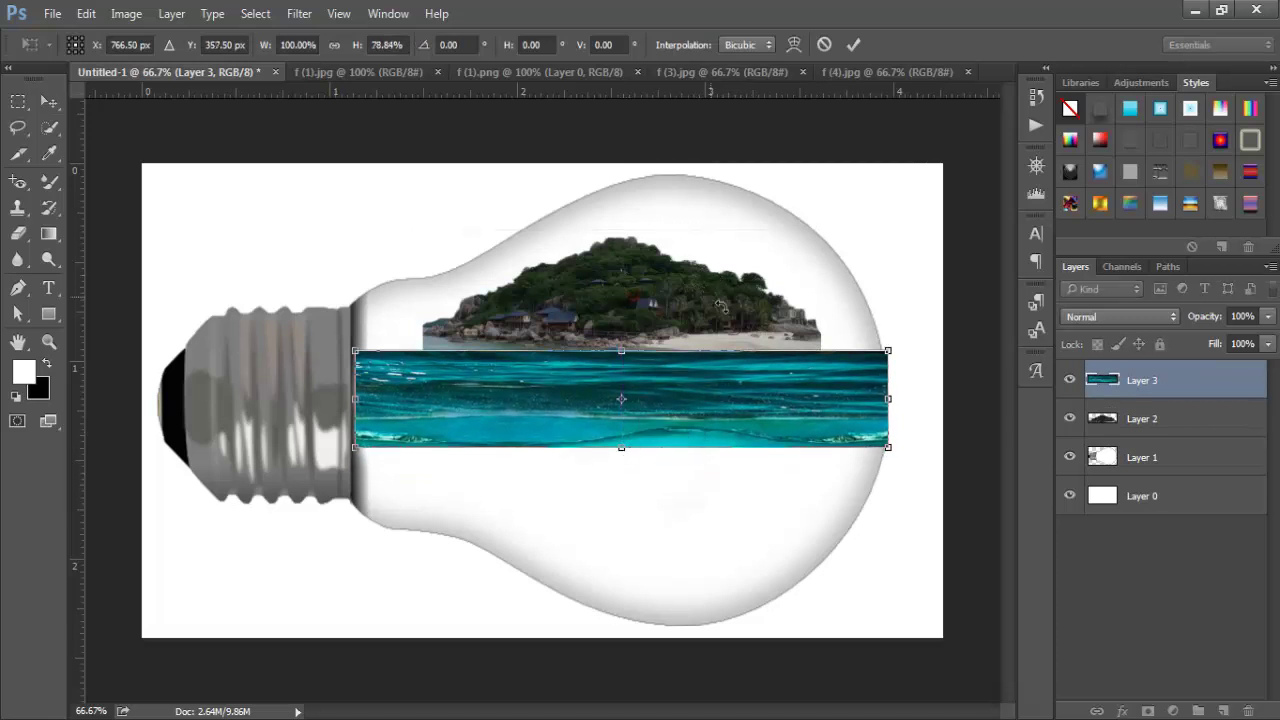
pyautogui.click(854, 47)
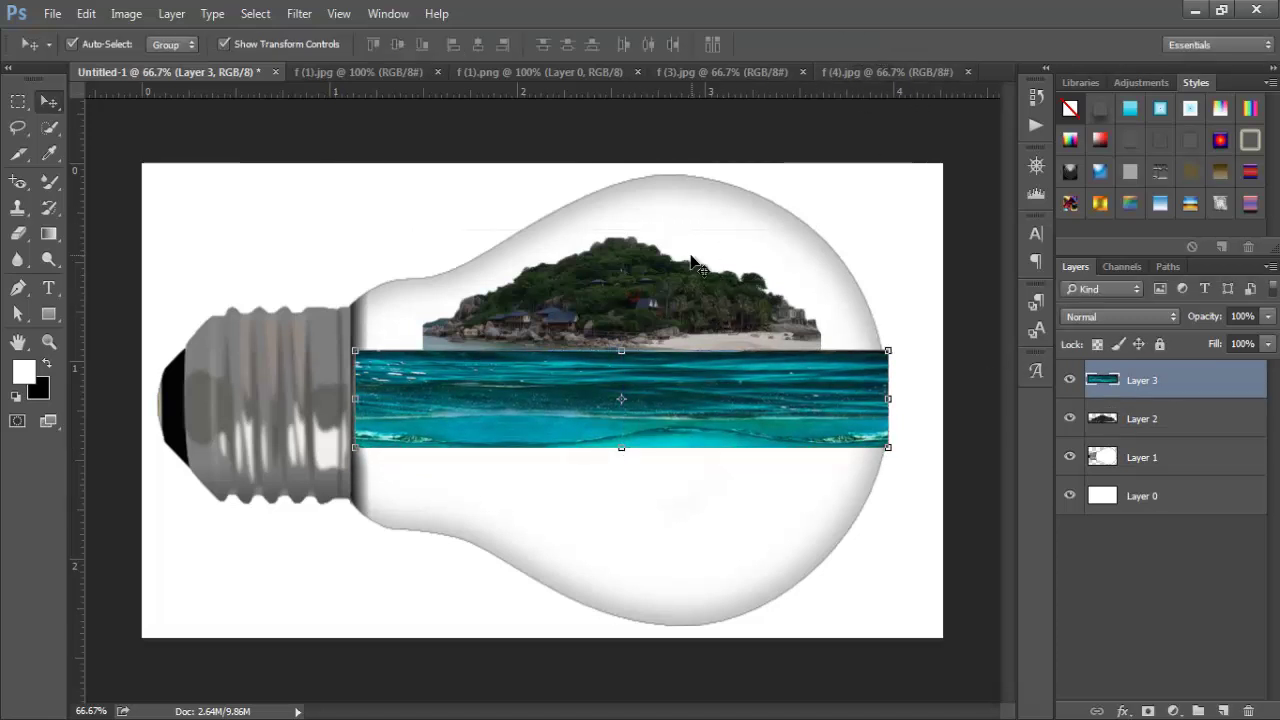
# Stretch the island on Layer 2 horizontally to 108.18% width and apply the transformation.
pyautogui.click(747, 316)
pyautogui.moveTo(828, 296); pyautogui.dragTo(847, 296)
pyautogui.moveTo(423, 289)
pyautogui.mouseDown()
pyautogui.moveTo(380, 295)
pyautogui.moveTo(416, 296)
pyautogui.mouseUp()
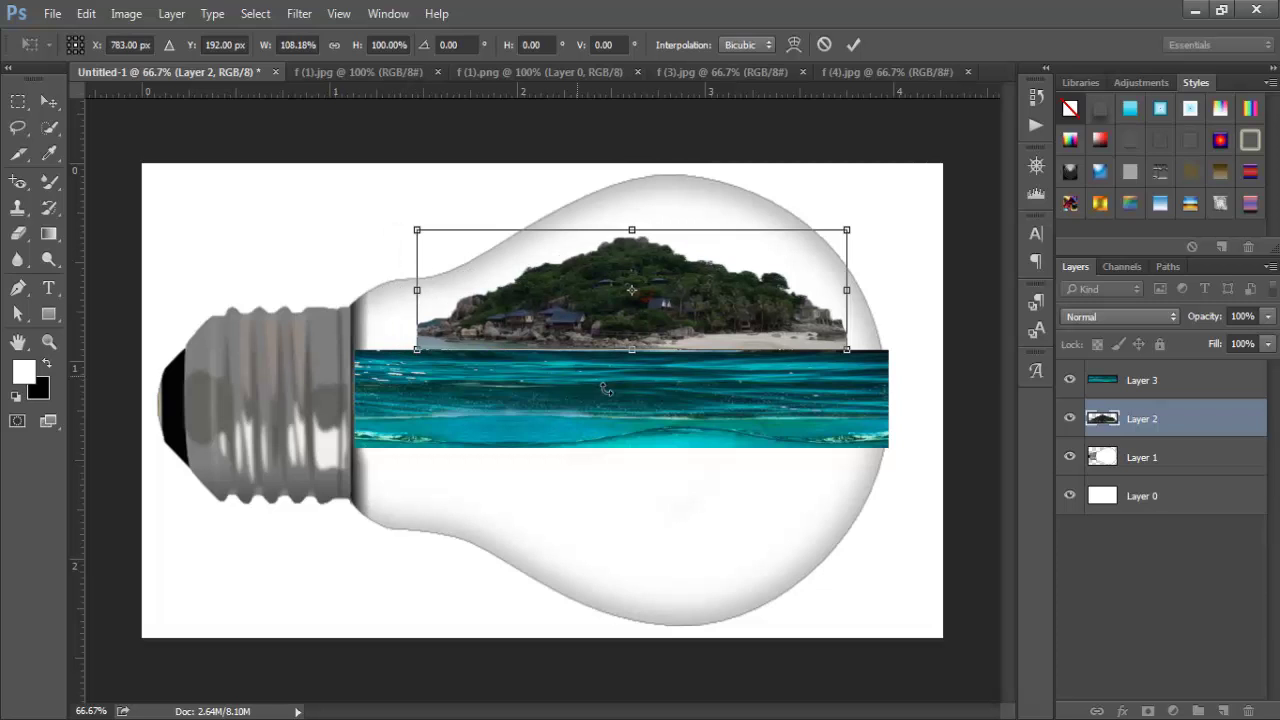
pyautogui.click(854, 44)
pyautogui.click(886, 341)
# Nudge the island down a few pixels so its lower edge tucks behind the water.
pyautogui.click(670, 323)
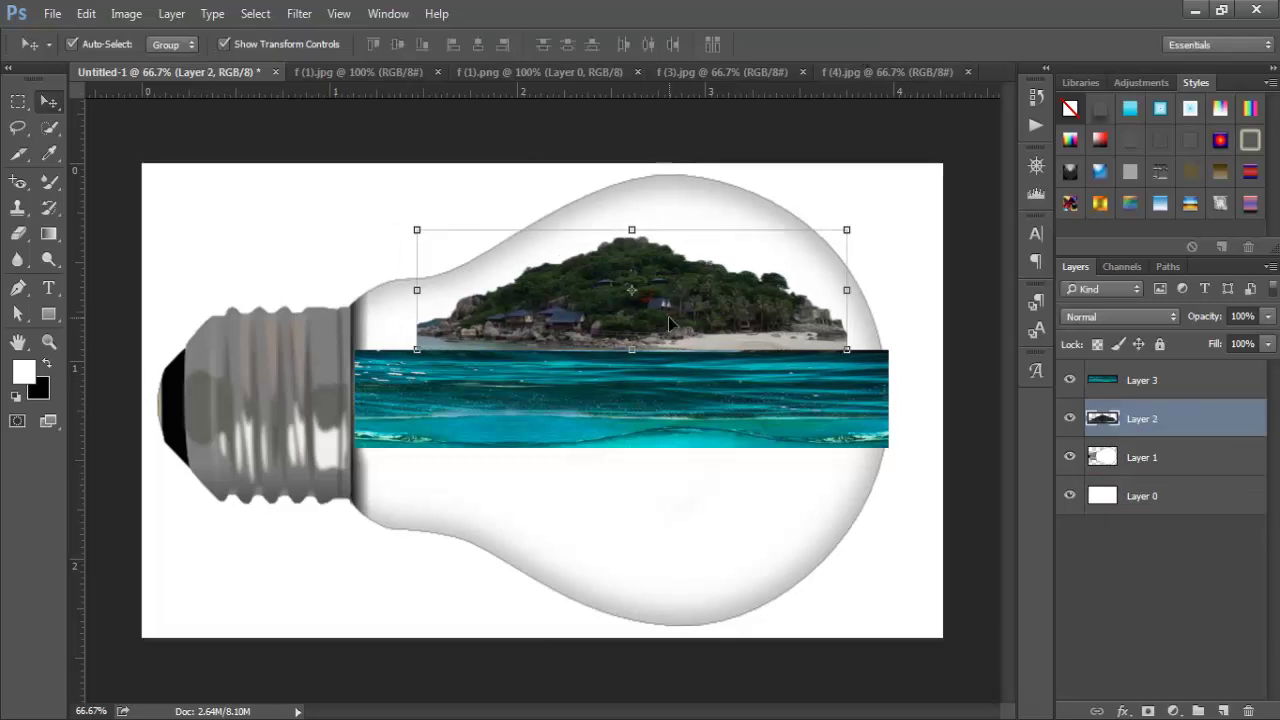
pyautogui.press('Down')
pyautogui.press('Down')
pyautogui.press('Down')
pyautogui.press('Down')
pyautogui.press('Down')
pyautogui.press('Down')
pyautogui.press('Down')
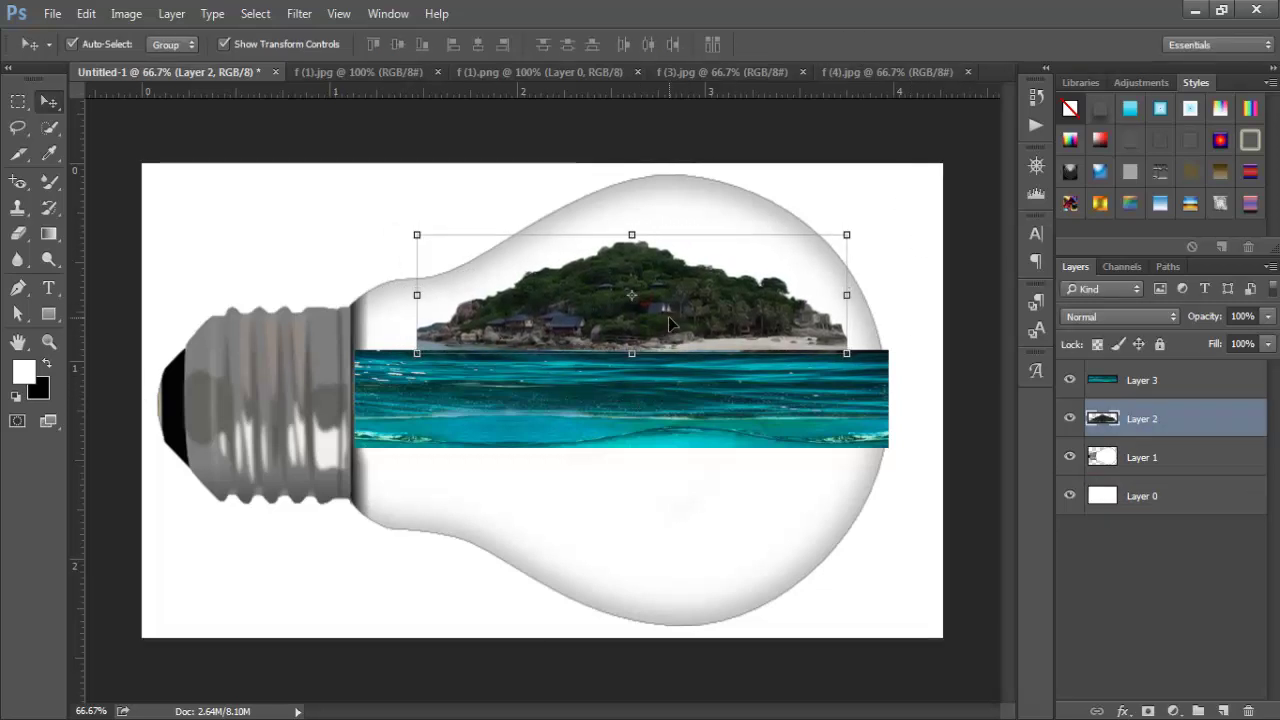
pyautogui.press('Down')
pyautogui.click(893, 398)
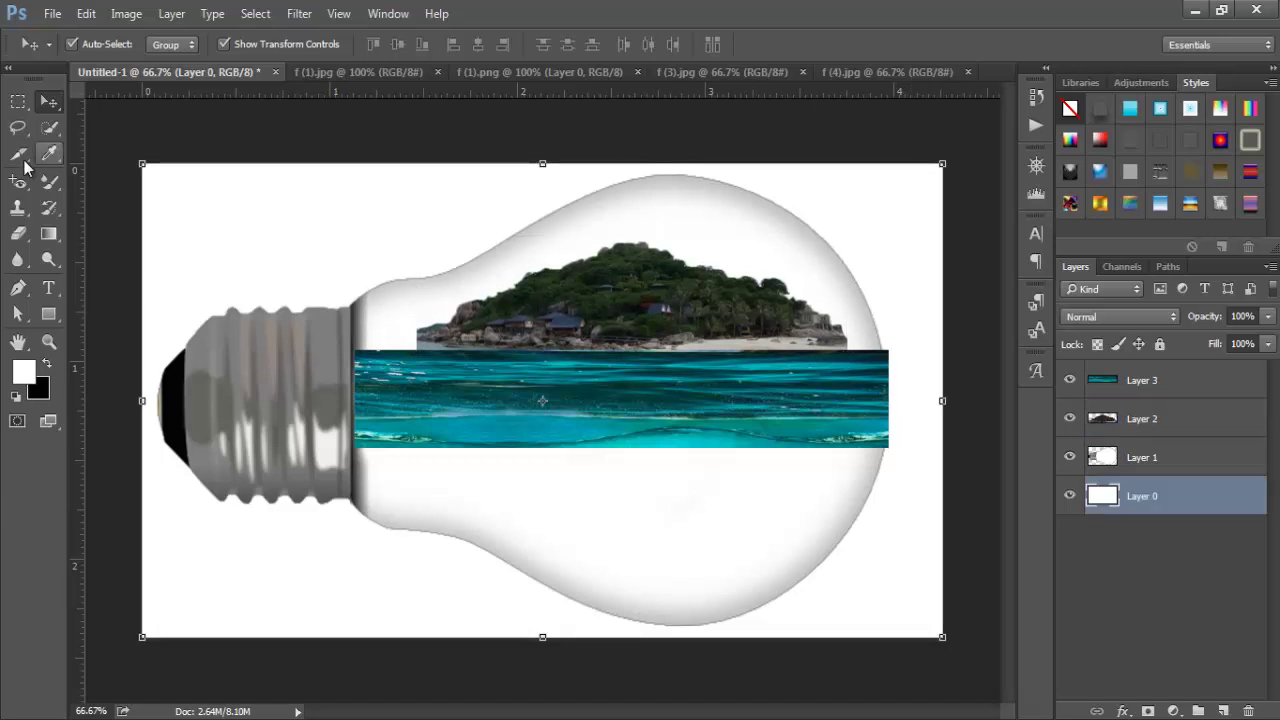
# On Layer 3, erase the water sticking out past the rounded end of the glass with the 70 px Eraser.
pyautogui.click(19, 234)
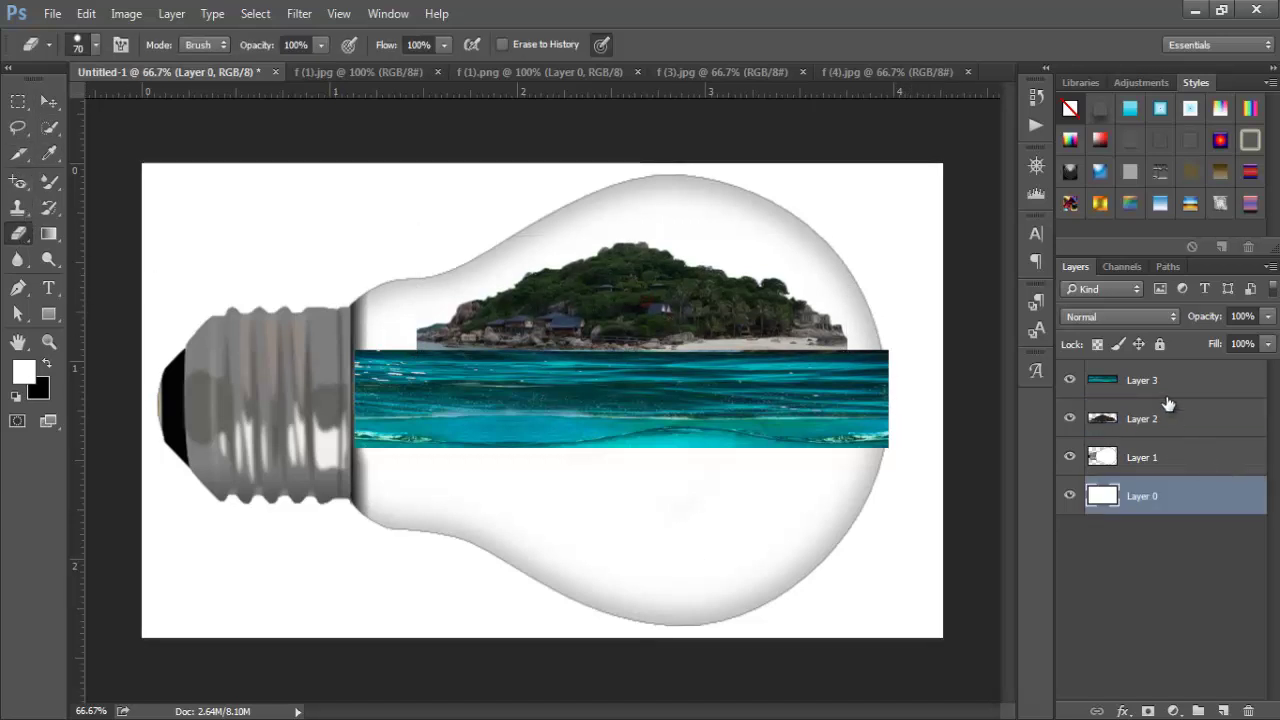
pyautogui.click(1125, 385)
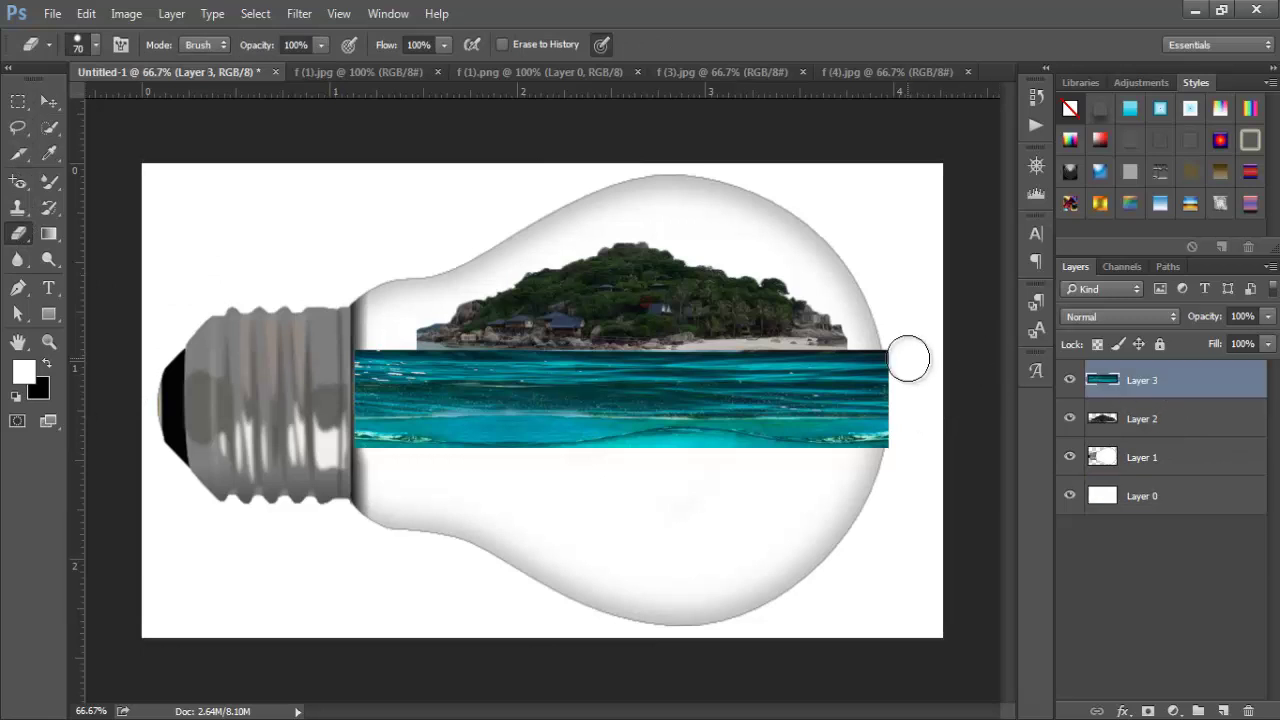
pyautogui.scroll(3, 908, 360)
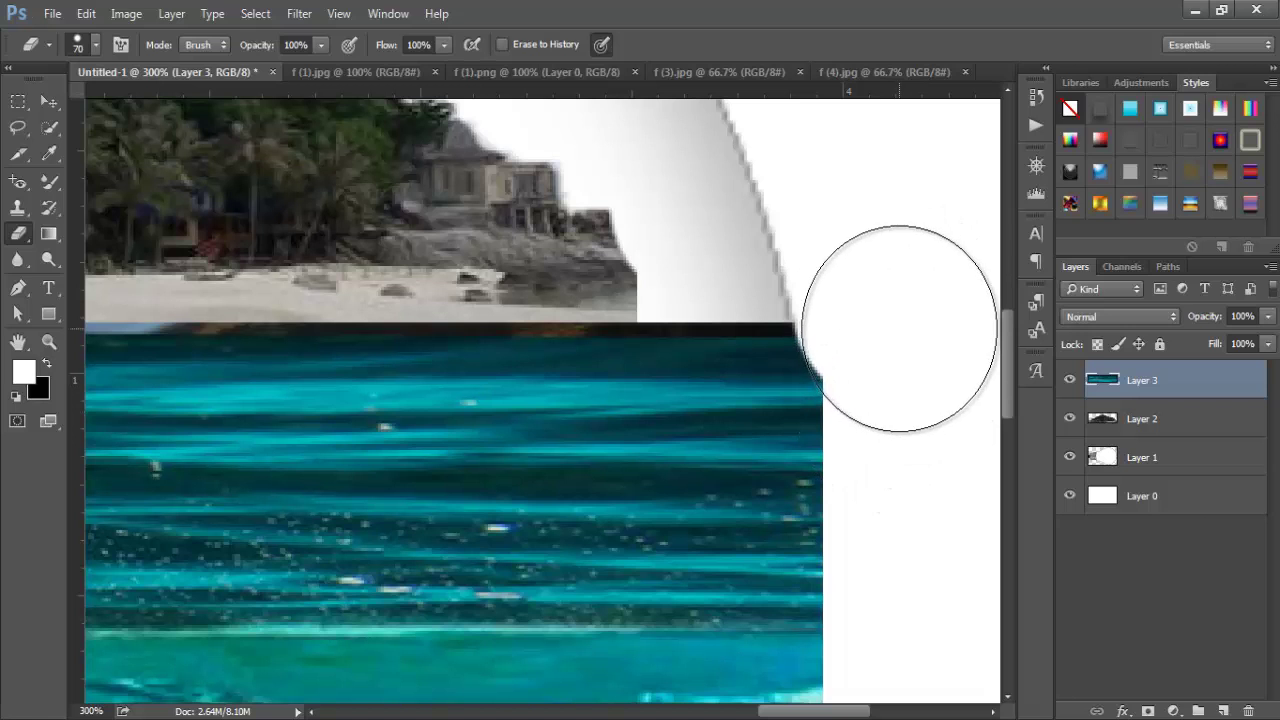
pyautogui.moveTo(900, 328)
pyautogui.mouseDown()
pyautogui.moveTo(903, 348)
pyautogui.moveTo(893, 317)
pyautogui.moveTo(908, 649)
pyautogui.mouseUp()
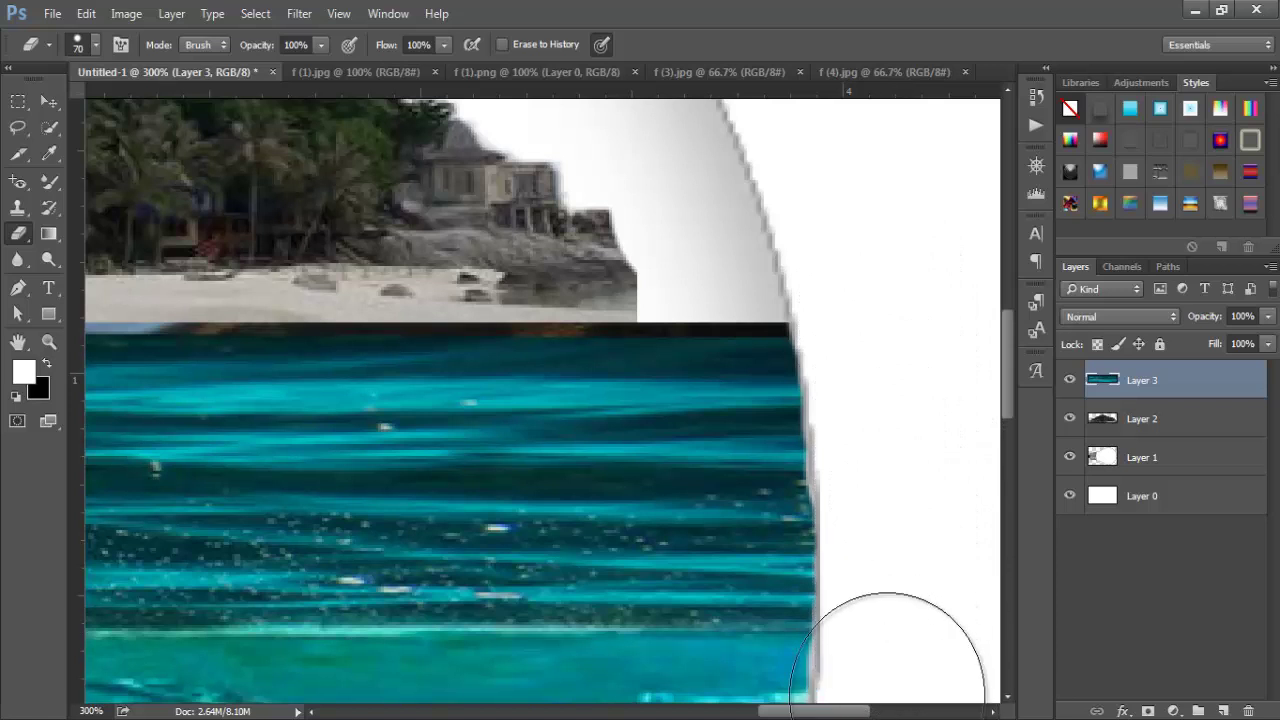
pyautogui.scroll(-3, 930, 370)
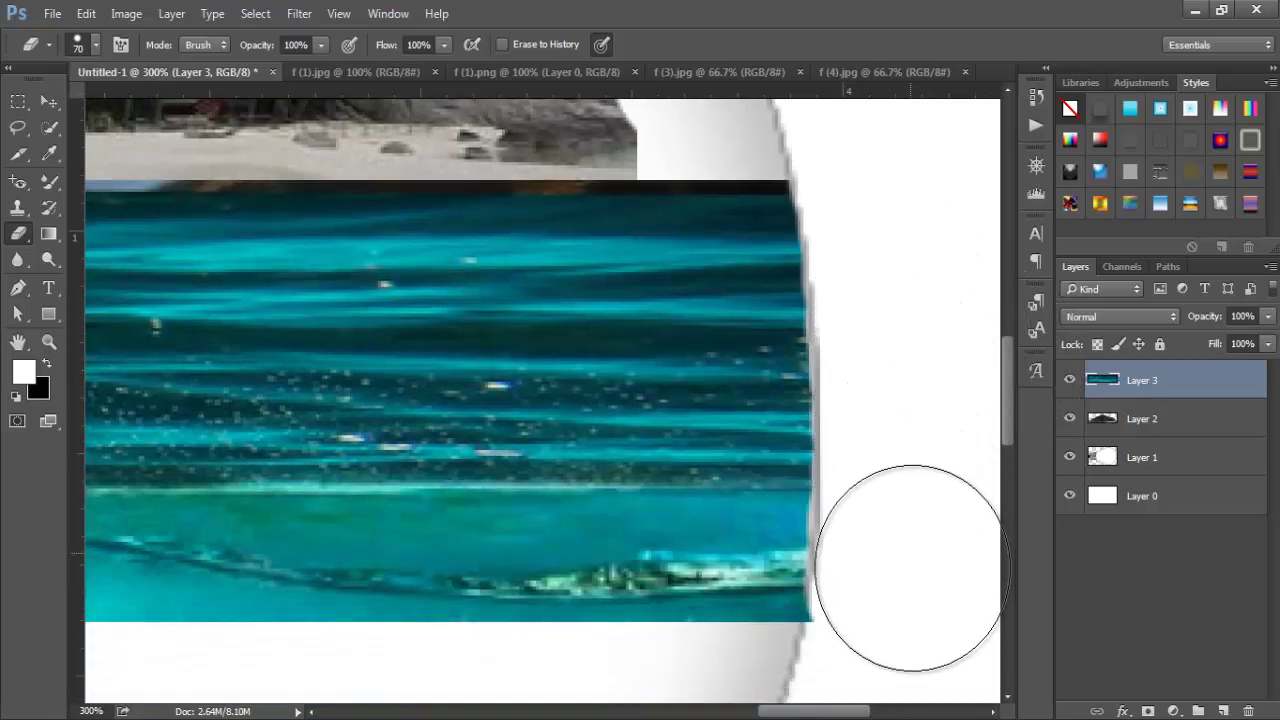
pyautogui.moveTo(900, 604); pyautogui.dragTo(899, 636)
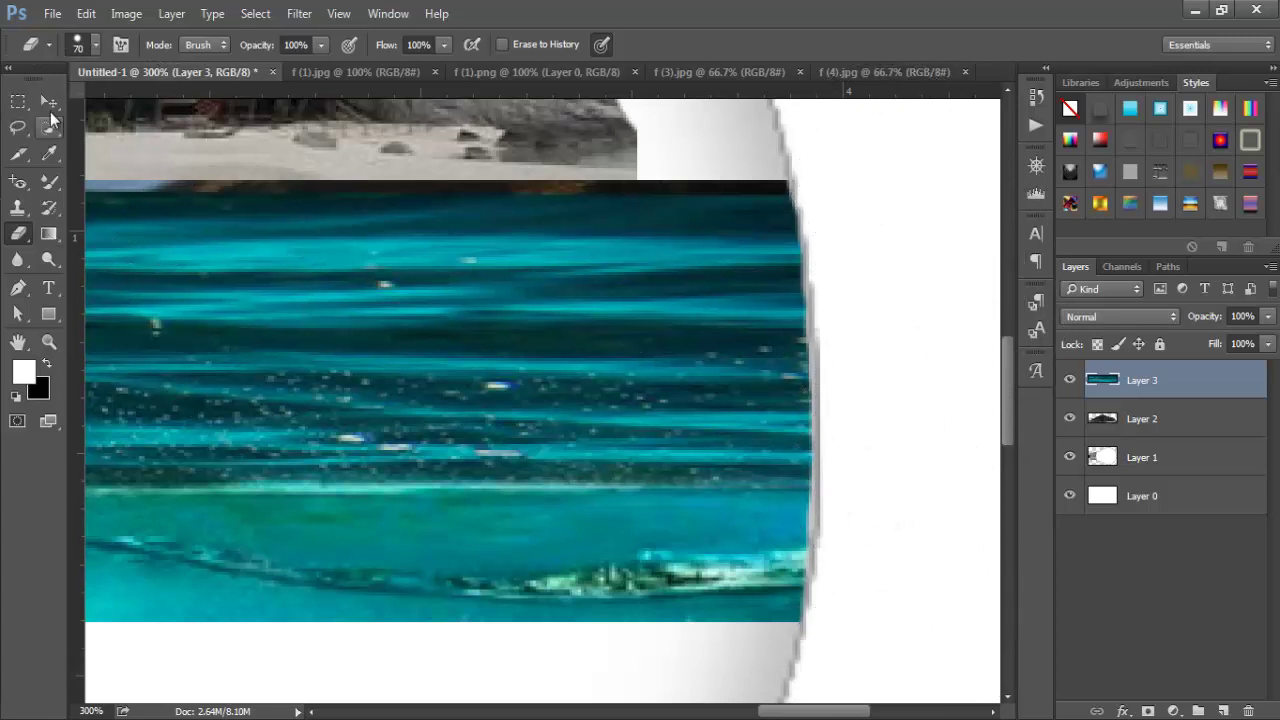
# Switch to the soft 45 px Eraser brush at 50% opacity and 67% flow and lightly fade the water's upper right corner.
pyautogui.click(95, 44)
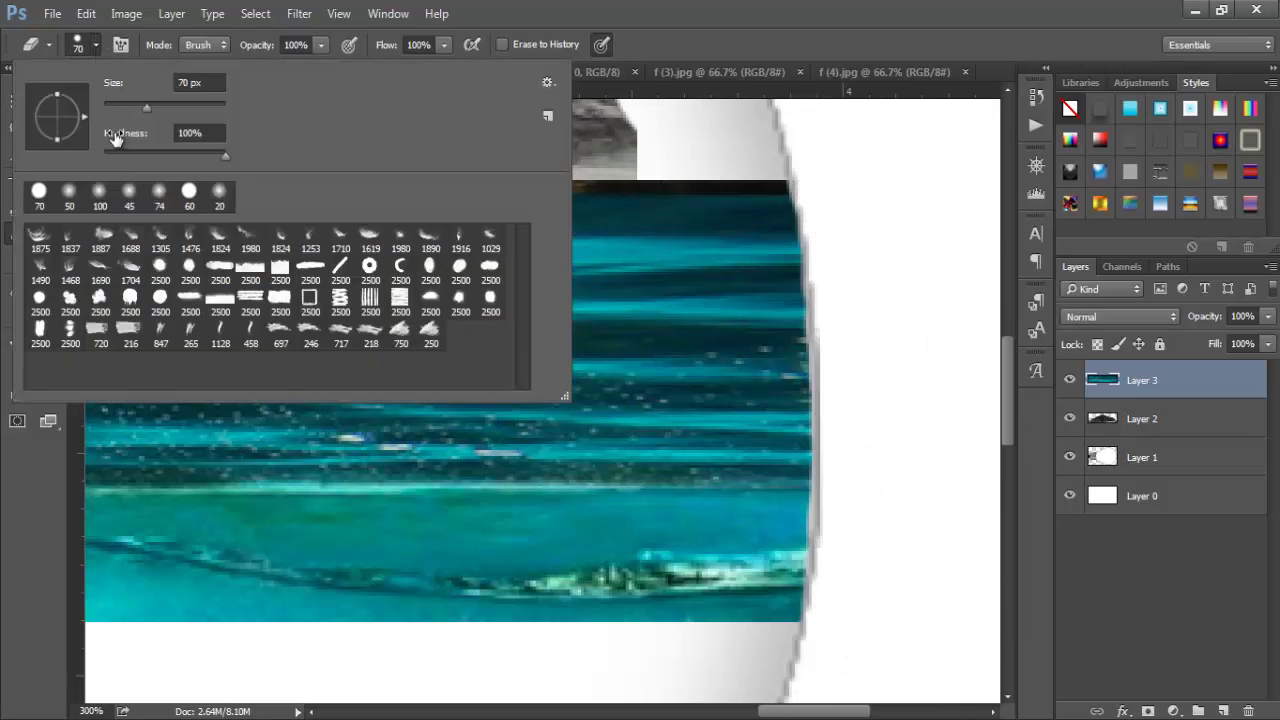
pyautogui.click(129, 197)
pyautogui.click(761, 17)
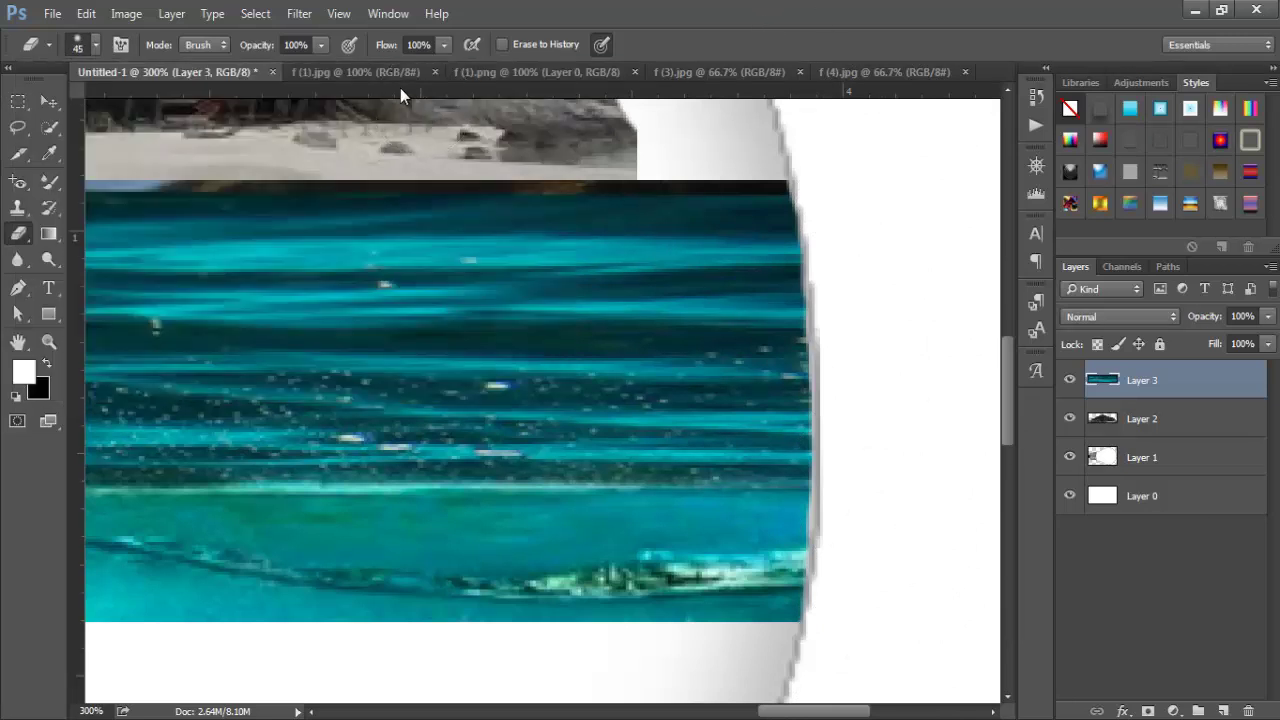
pyautogui.click(446, 47)
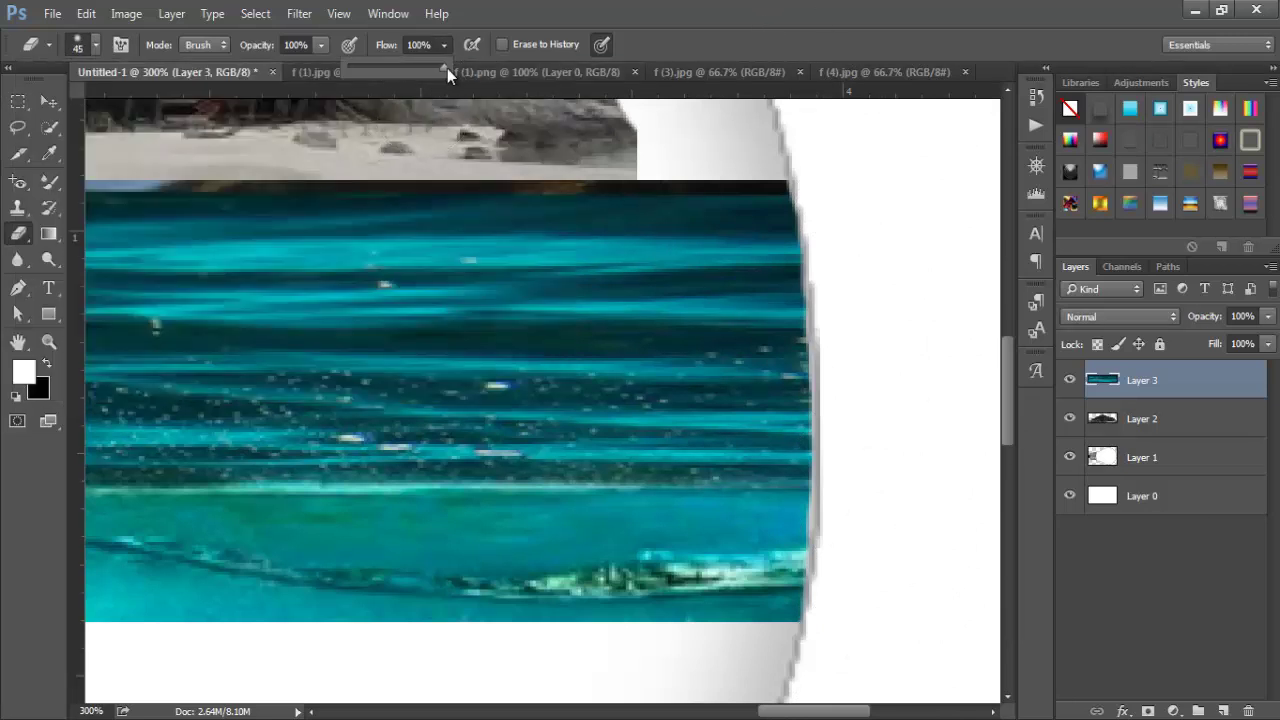
pyautogui.click(319, 48)
pyautogui.moveTo(319, 66); pyautogui.dragTo(273, 67)
pyautogui.click(865, 267)
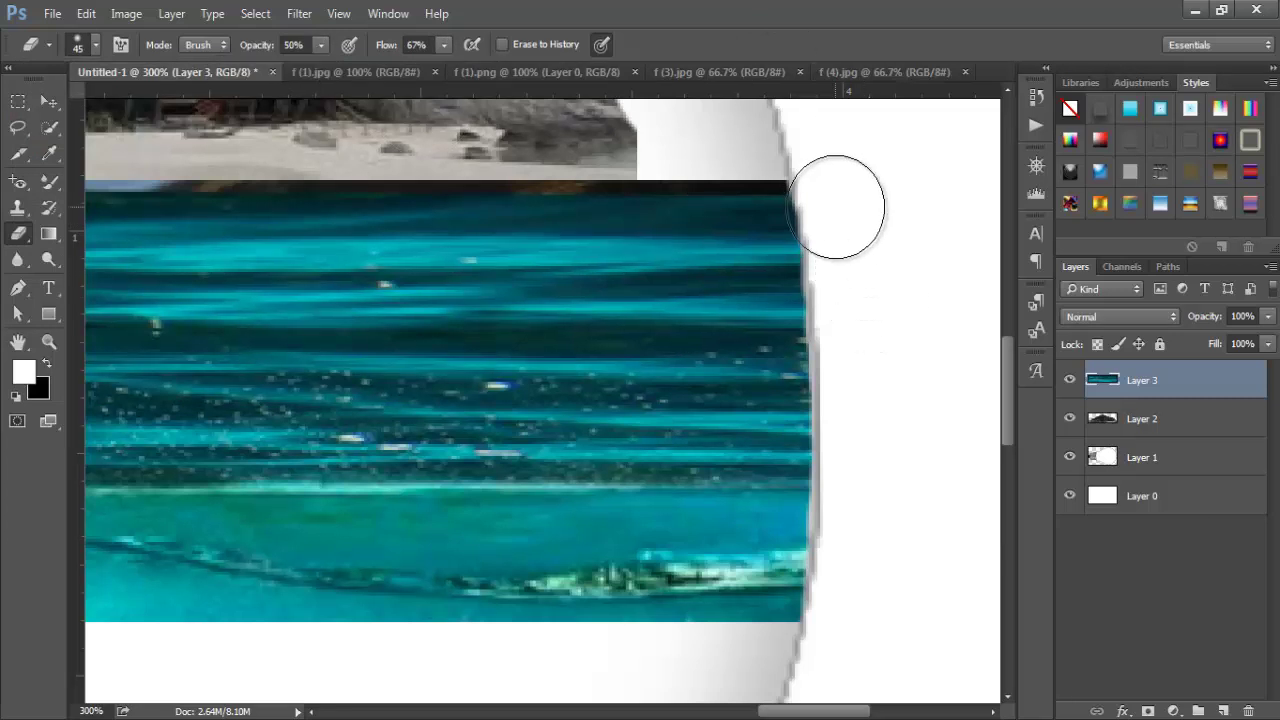
pyautogui.moveTo(836, 207)
pyautogui.mouseDown()
pyautogui.moveTo(847, 214)
pyautogui.moveTo(843, 171)
pyautogui.moveTo(826, 173)
pyautogui.mouseUp()
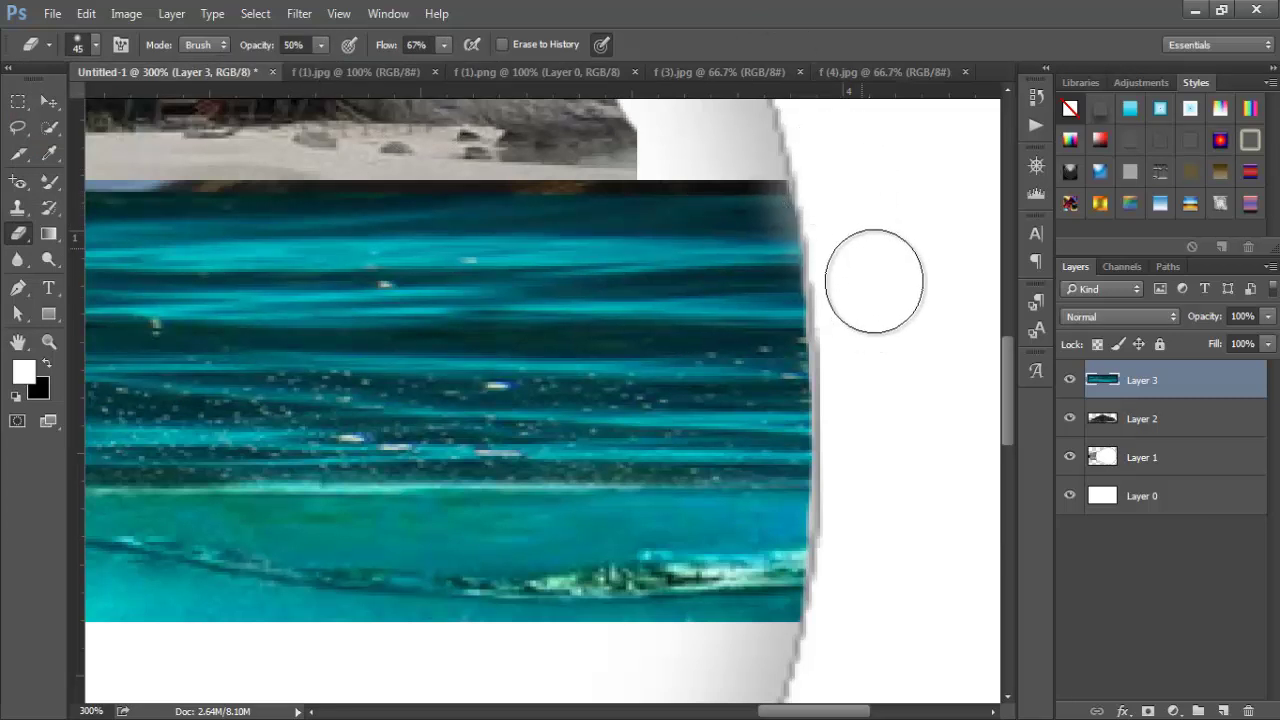
# Set the Eraser's flow and opacity to 100% and fade the water's right end along the glass edge.
pyautogui.click(444, 45)
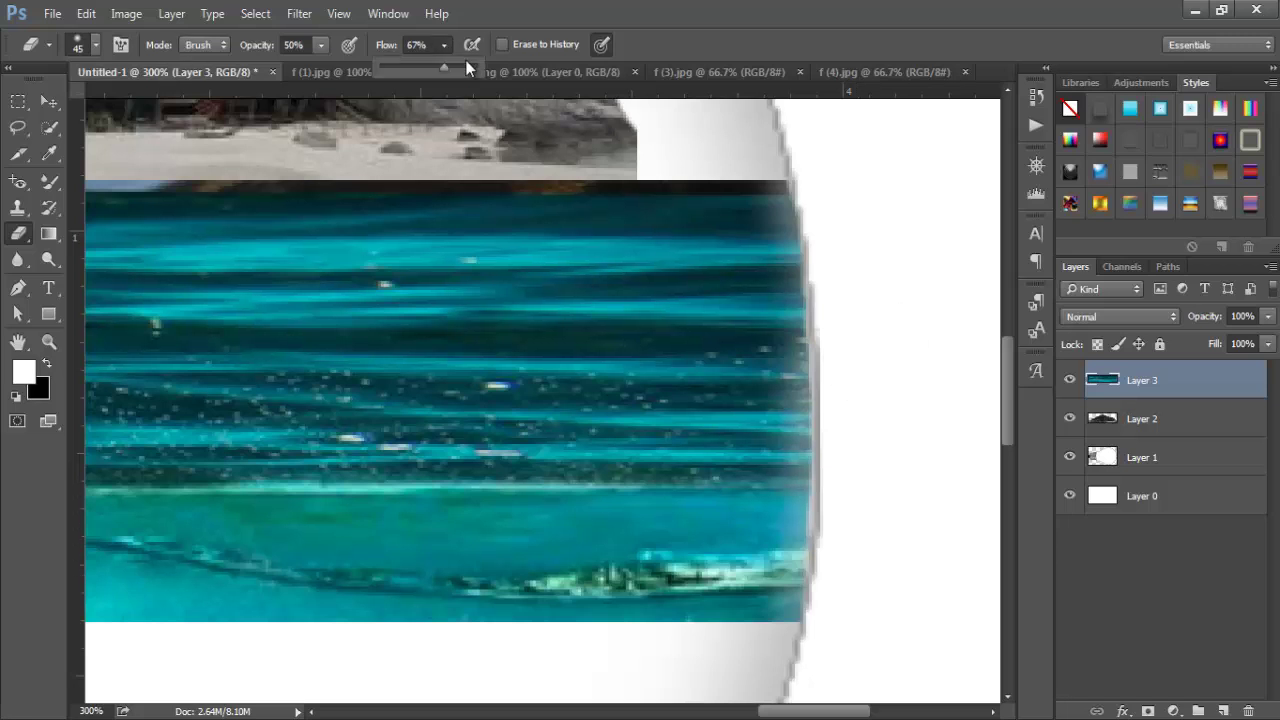
pyautogui.click(477, 67)
pyautogui.click(320, 46)
pyautogui.click(371, 67)
pyautogui.moveTo(838, 188)
pyautogui.mouseDown()
pyautogui.moveTo(836, 166)
pyautogui.moveTo(858, 361)
pyautogui.moveTo(863, 291)
pyautogui.moveTo(849, 640)
pyautogui.moveTo(829, 149)
pyautogui.moveTo(854, 374)
pyautogui.moveTo(889, 450)
pyautogui.mouseUp()
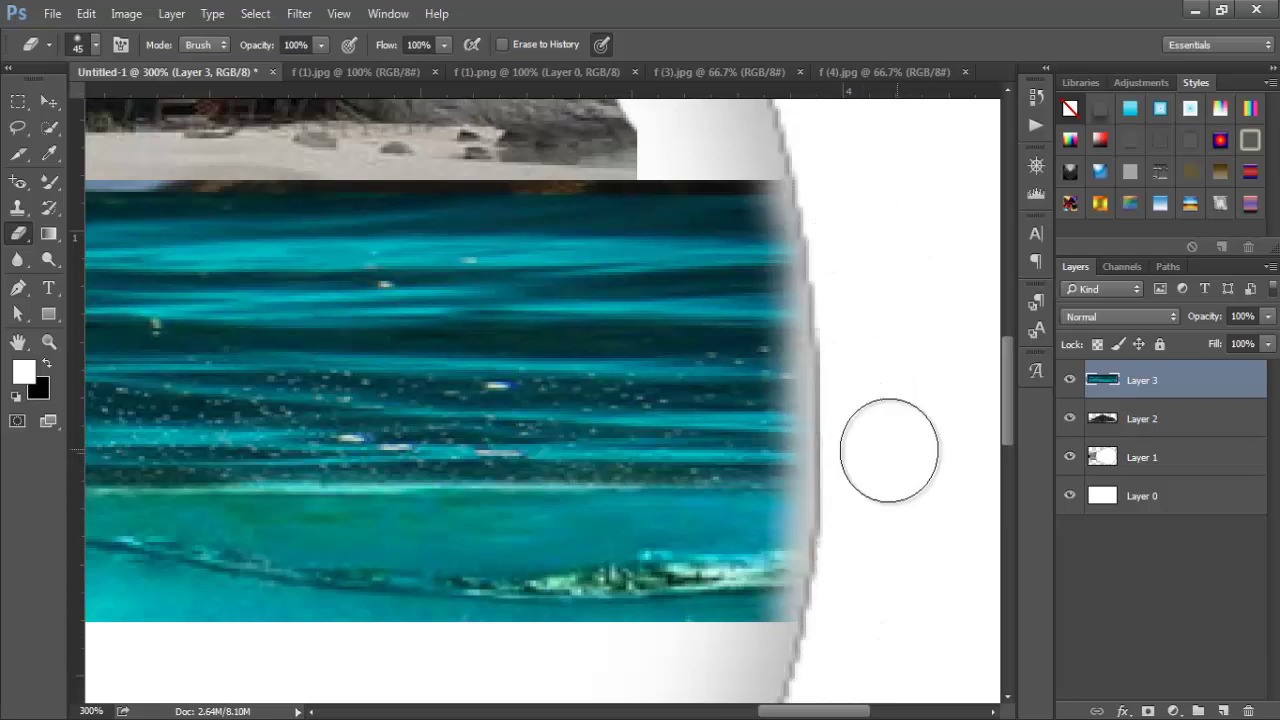
# Erase the water's left end with the soft brush so it fades out beside the metal base.
pyautogui.scroll(-3, 889, 450)
pyautogui.scroll(4, 336, 370)
pyautogui.moveTo(331, 209)
pyautogui.mouseDown()
pyautogui.moveTo(317, 295)
pyautogui.moveTo(323, 540)
pyautogui.moveTo(320, 403)
pyautogui.moveTo(350, 312)
pyautogui.mouseUp()
pyautogui.scroll(-1, 345, 440)
pyautogui.scroll(-1, 349, 530)
pyautogui.moveTo(343, 511)
pyautogui.mouseDown()
pyautogui.moveTo(338, 577)
pyautogui.moveTo(351, 618)
pyautogui.moveTo(320, 251)
pyautogui.moveTo(314, 377)
pyautogui.mouseUp()
pyautogui.scroll(2, 335, 412)
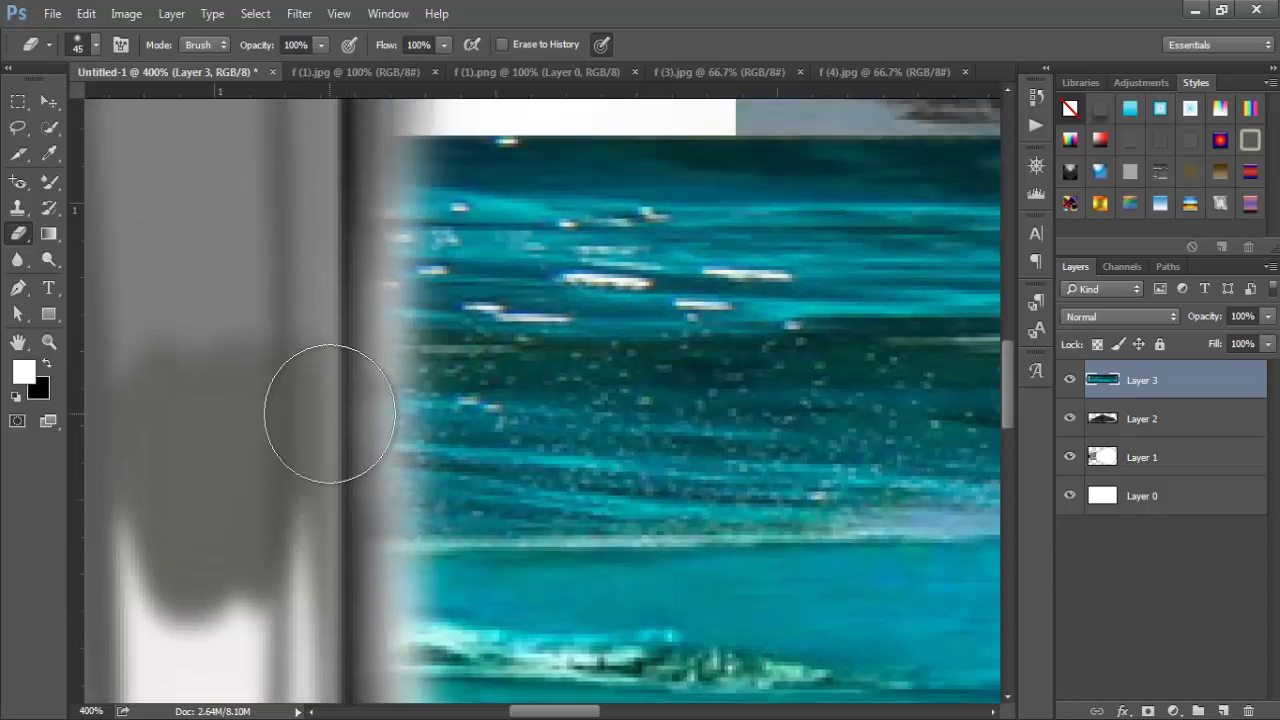
pyautogui.scroll(2, 330, 413)
pyautogui.moveTo(331, 443)
pyautogui.mouseDown()
pyautogui.moveTo(331, 224)
pyautogui.moveTo(335, 400)
pyautogui.moveTo(357, 443)
pyautogui.mouseUp()
pyautogui.hotkey('ctrl', '-')
pyautogui.hotkey('ctrl', '-')
pyautogui.hotkey('ctrl', '-')
pyautogui.hotkey('ctrl', '-')
pyautogui.hotkey('ctrl', '-')
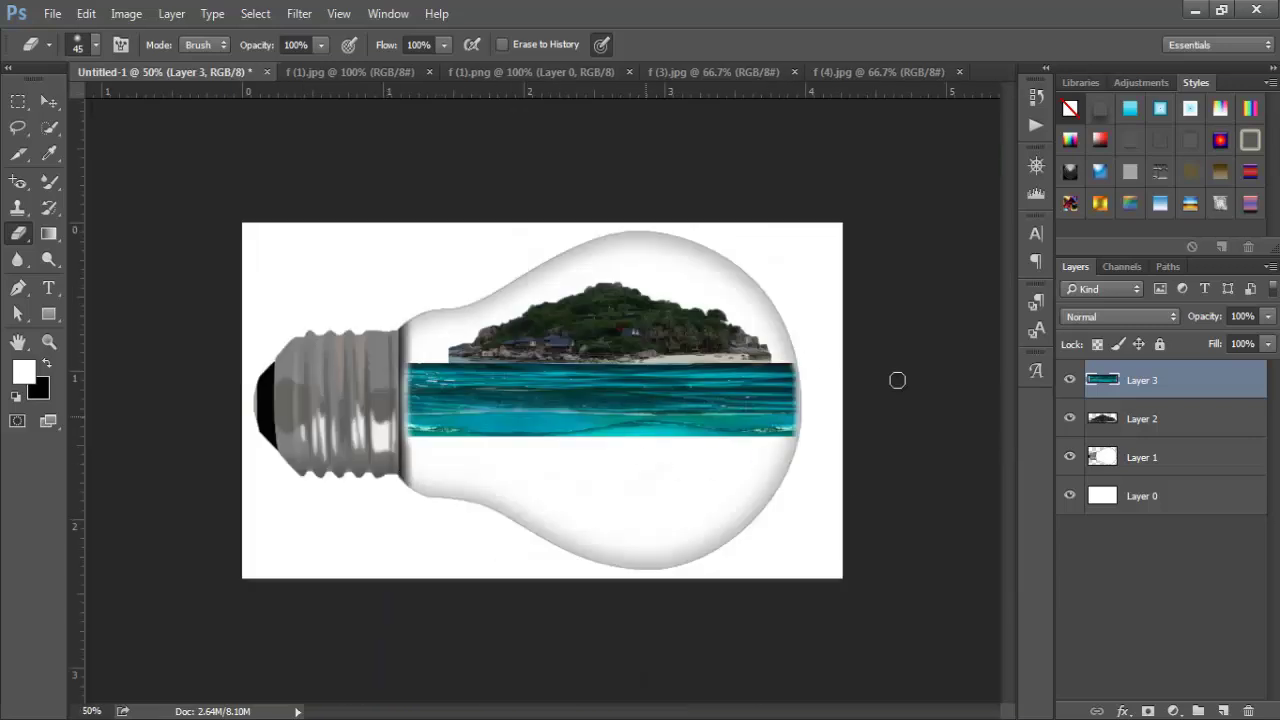
# Close f (3).jpg and bring the city skyline from f (4).jpg into Untitled-1 as a new layer over the bulb.
pyautogui.click(48, 101)
pyautogui.click(908, 395)
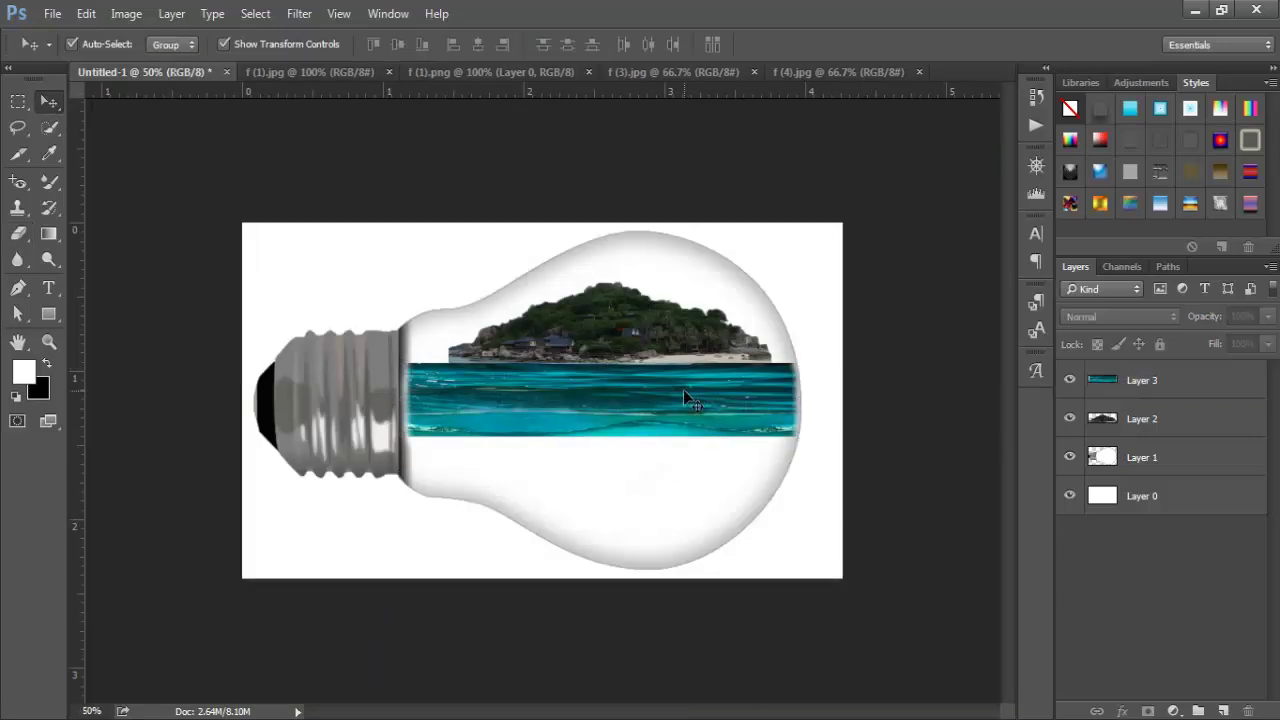
pyautogui.click(686, 389)
pyautogui.click(888, 431)
pyautogui.click(503, 65)
pyautogui.click(699, 81)
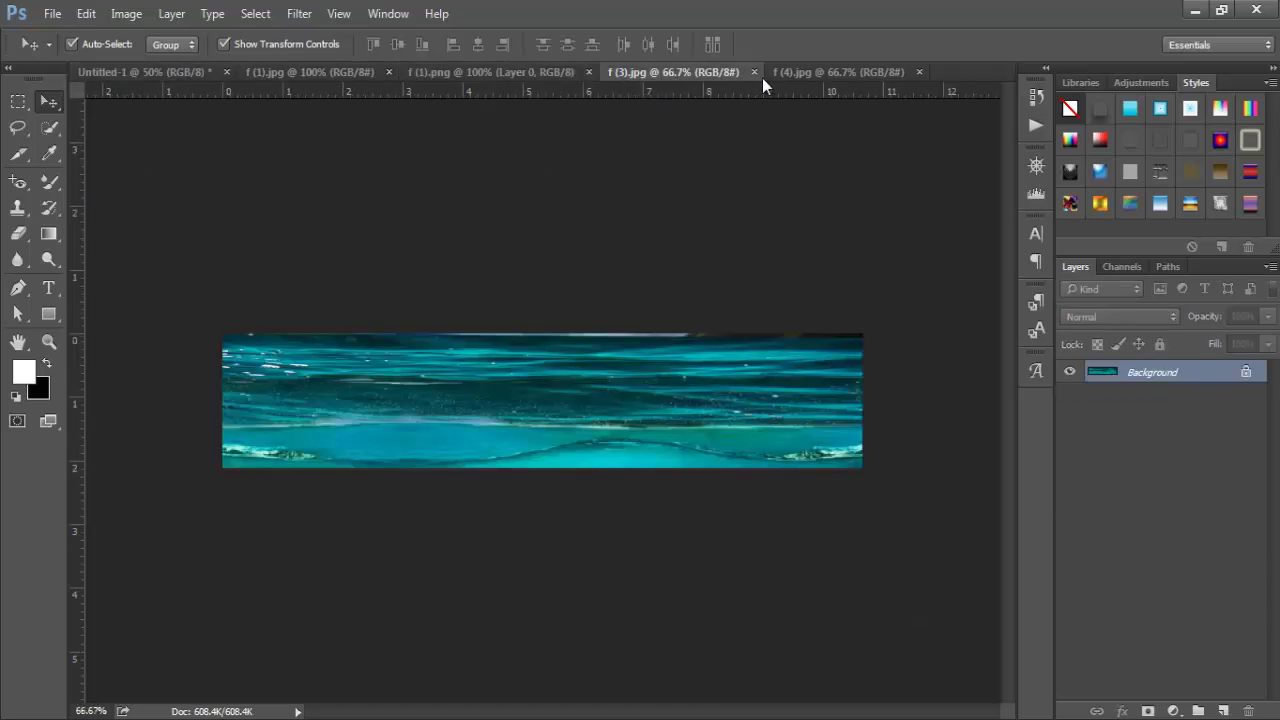
pyautogui.click(754, 72)
pyautogui.click(698, 75)
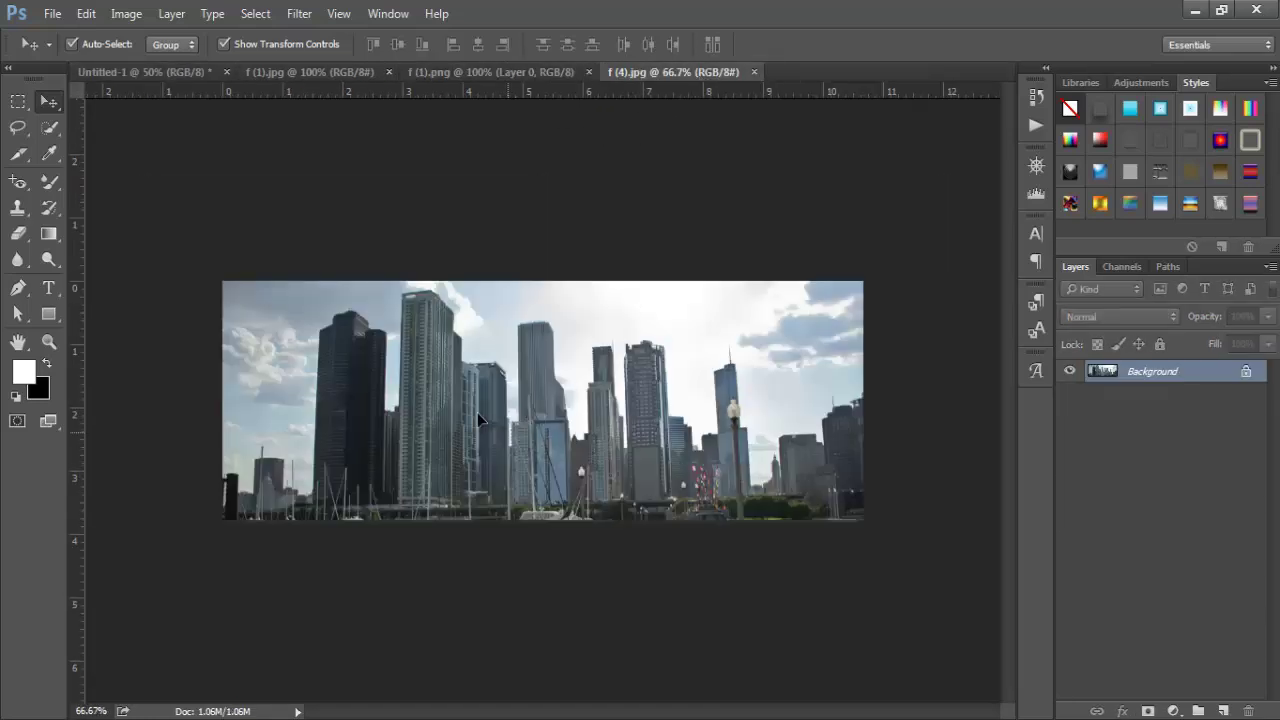
pyautogui.moveTo(477, 412); pyautogui.dragTo(529, 377)
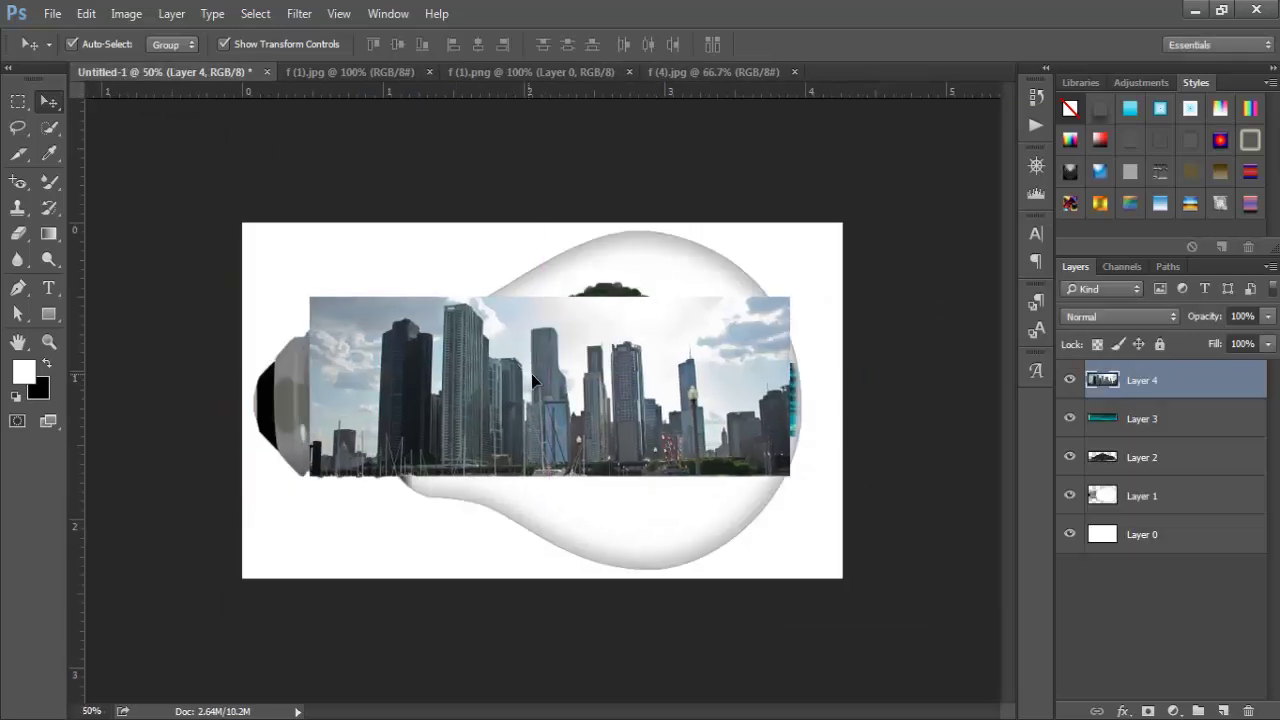
# Select the sky around the skyscrapers on Layer 4 with the Quick Selection tool, delete it and clear the selection.
pyautogui.click(49, 127)
pyautogui.click(346, 322)
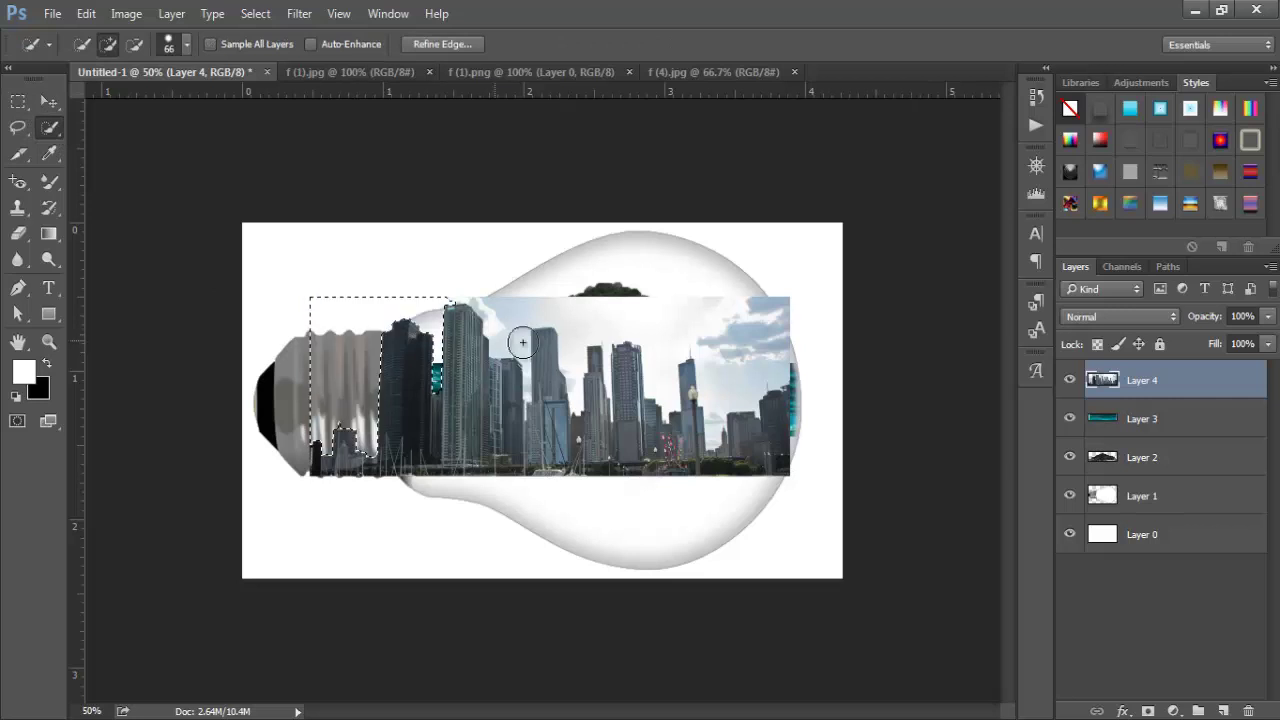
pyautogui.moveTo(522, 342); pyautogui.dragTo(563, 323)
pyautogui.press('Delete')
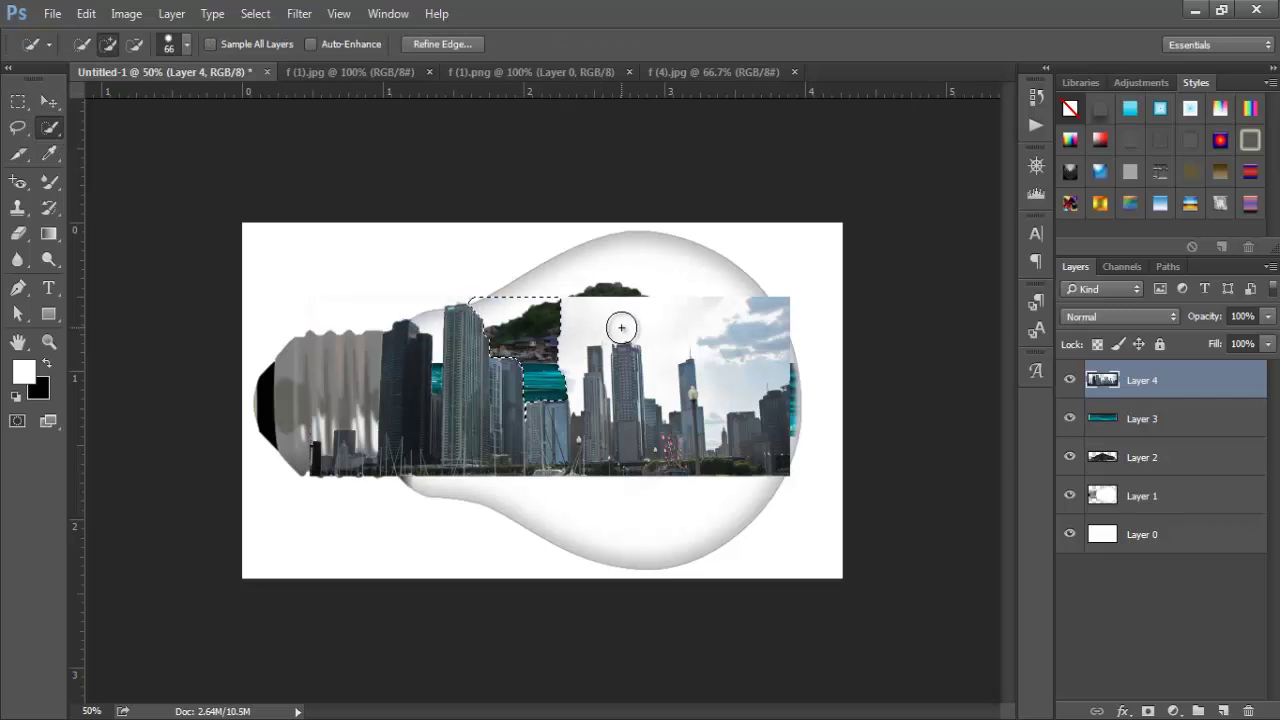
pyautogui.hotkey('ctrl', 'z')
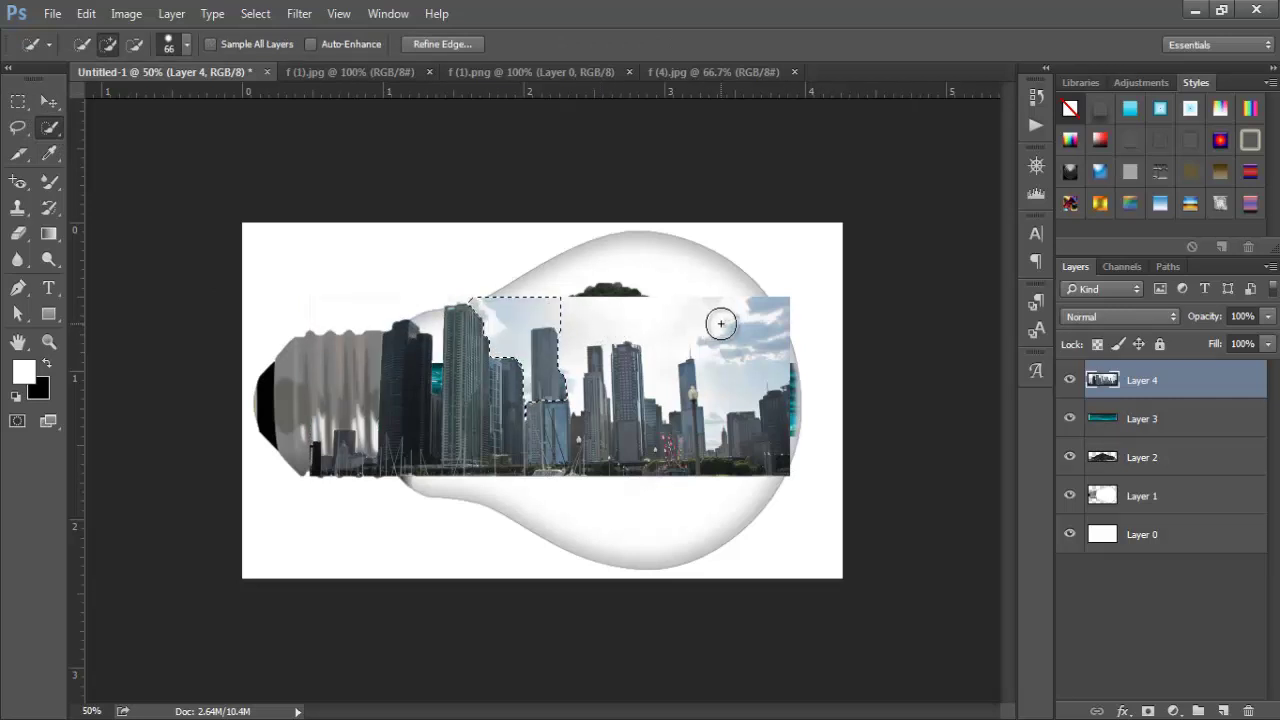
pyautogui.click(720, 324)
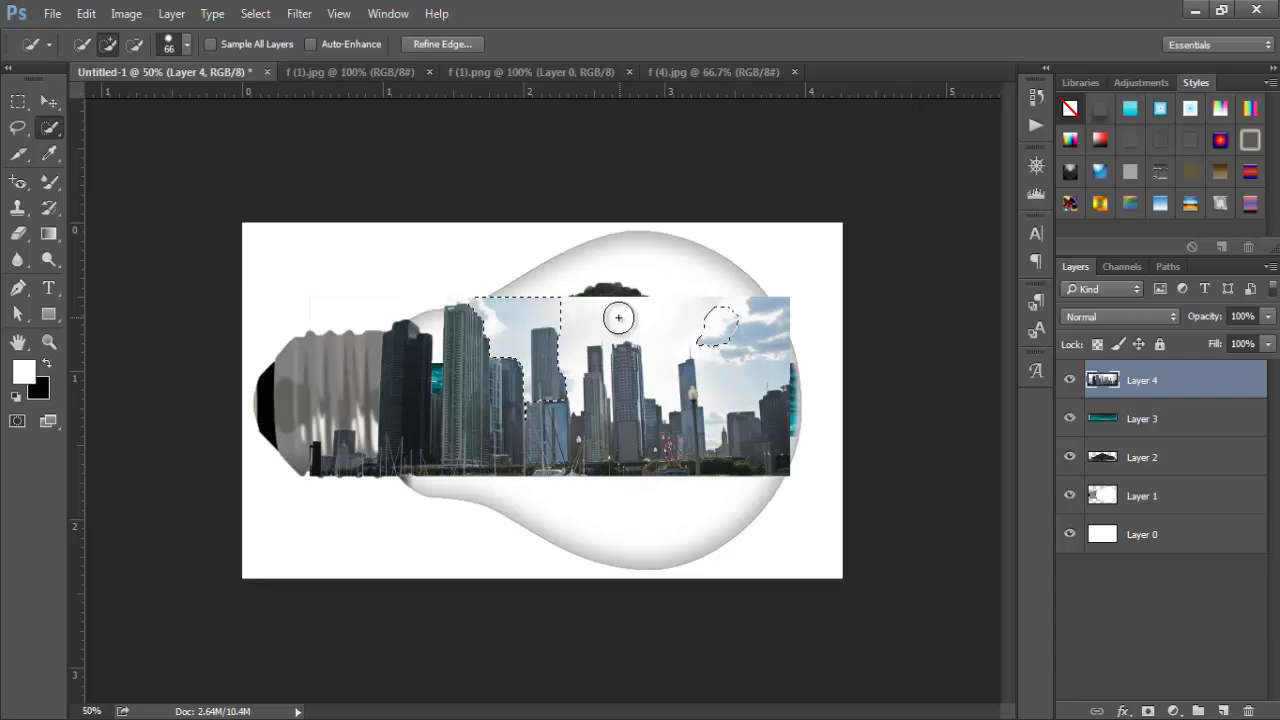
pyautogui.click(626, 321)
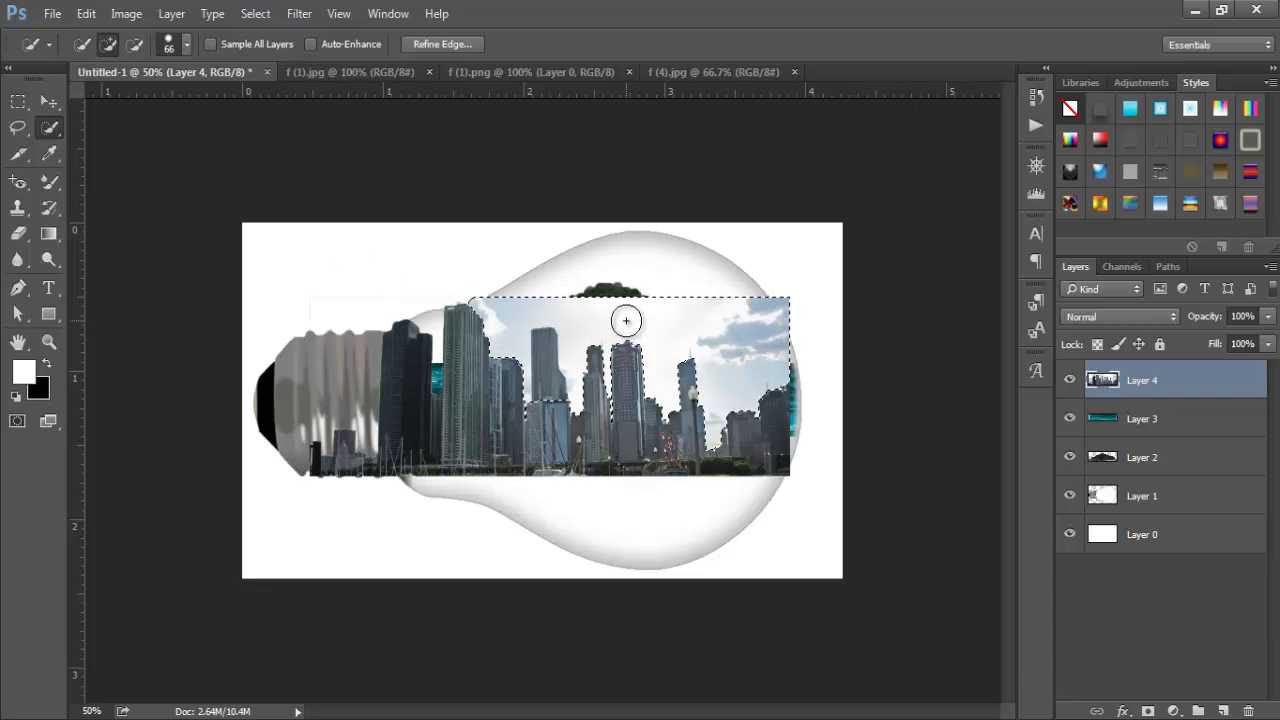
pyautogui.press('Delete')
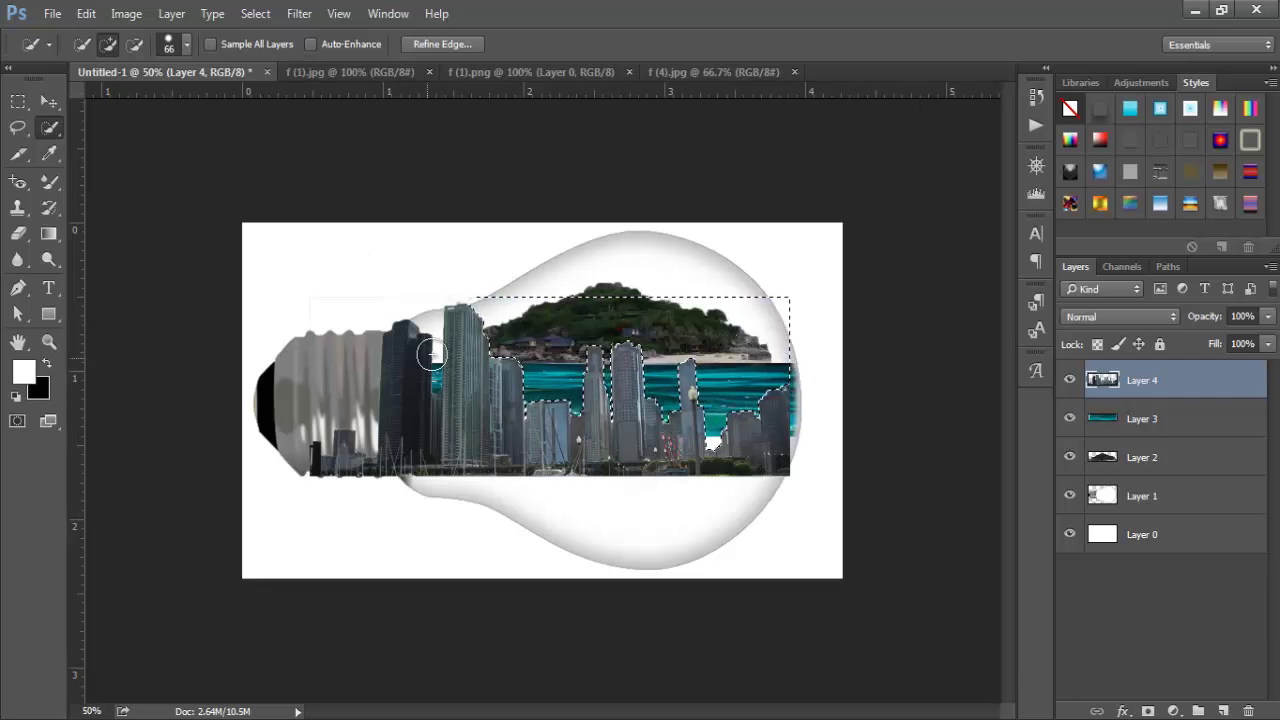
pyautogui.click(44, 100)
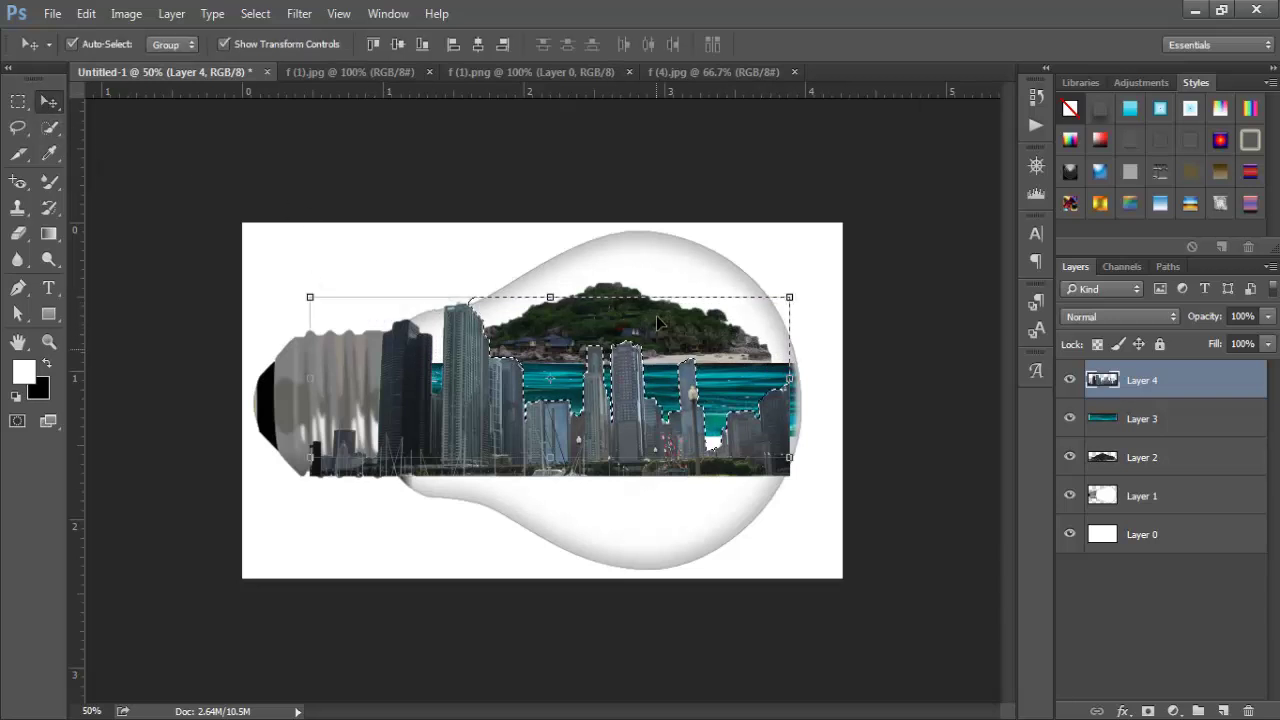
pyautogui.press('m')
pyautogui.click(285, 283)
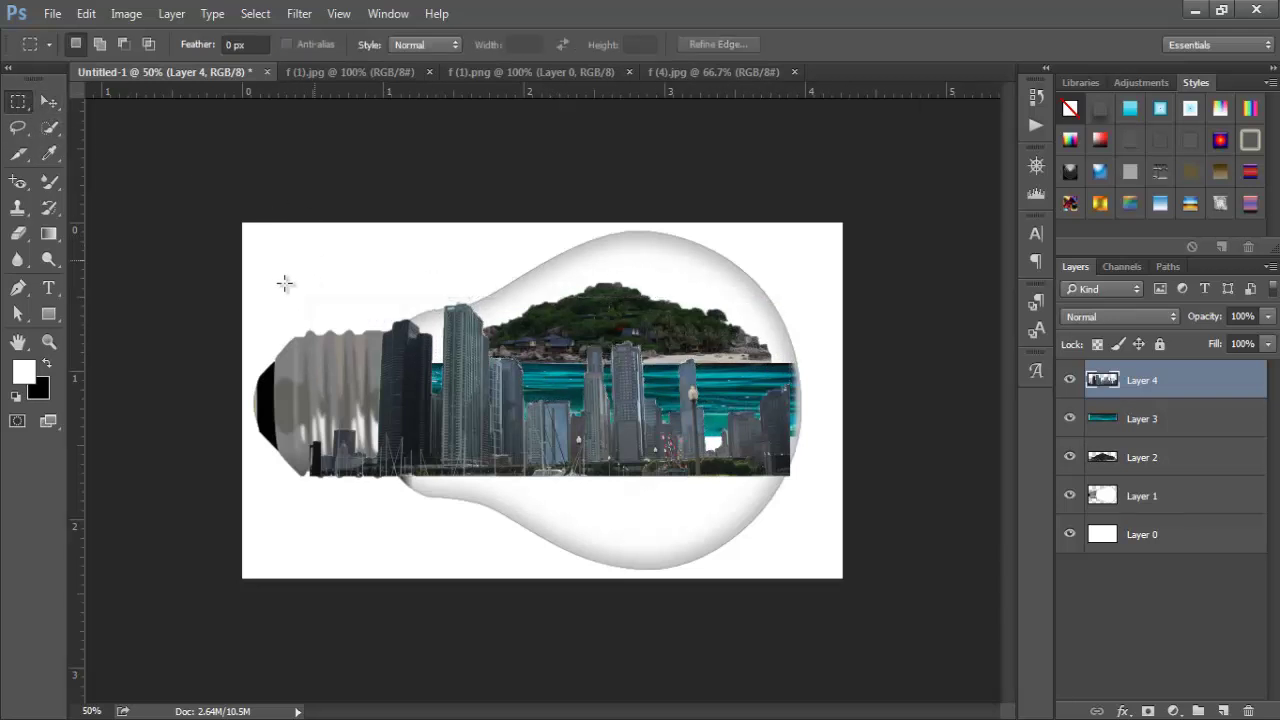
# Flip the skyline upside down at -73% height, narrow it to about 81.45% width and place it directly below the water.
pyautogui.click(50, 103)
pyautogui.moveTo(550, 296); pyautogui.dragTo(550, 606)
pyautogui.moveTo(525, 488); pyautogui.dragTo(616, 438)
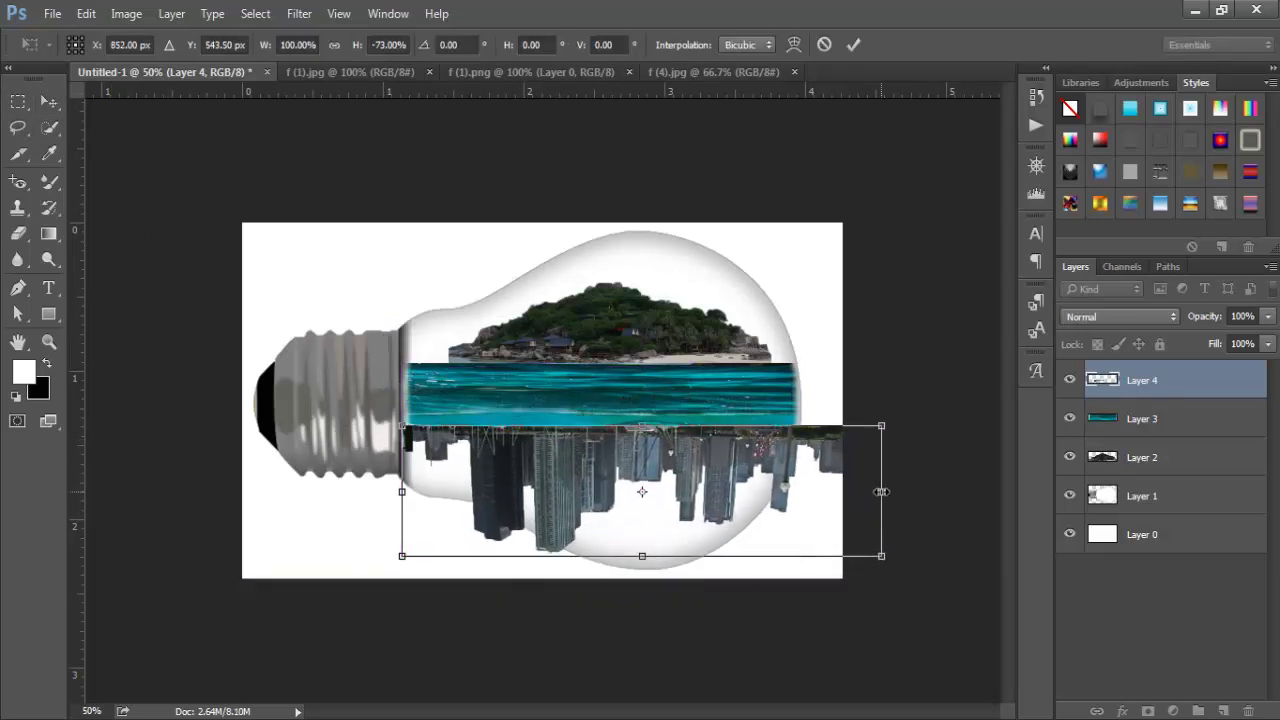
pyautogui.moveTo(881, 491); pyautogui.dragTo(792, 491)
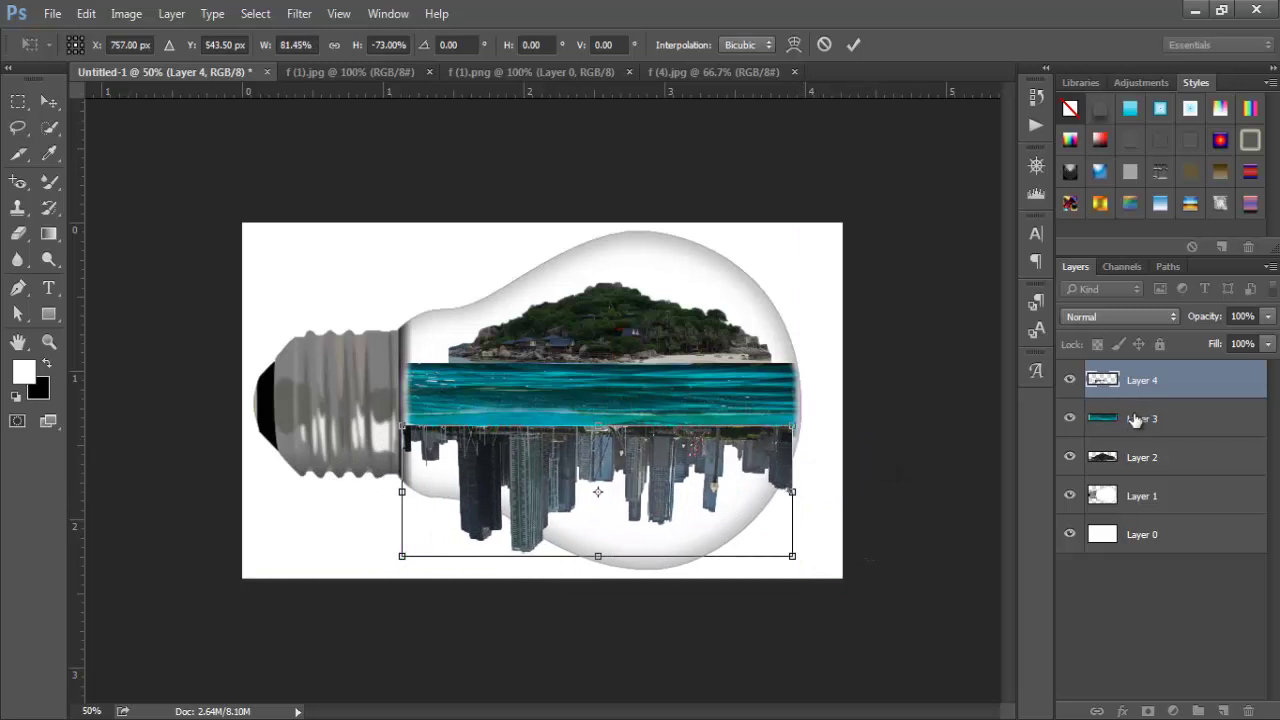
pyautogui.click(852, 44)
# Reduce the water on Layer 3 to about 85.91% height so its lower edge meets the flipped skyline.
pyautogui.click(1165, 420)
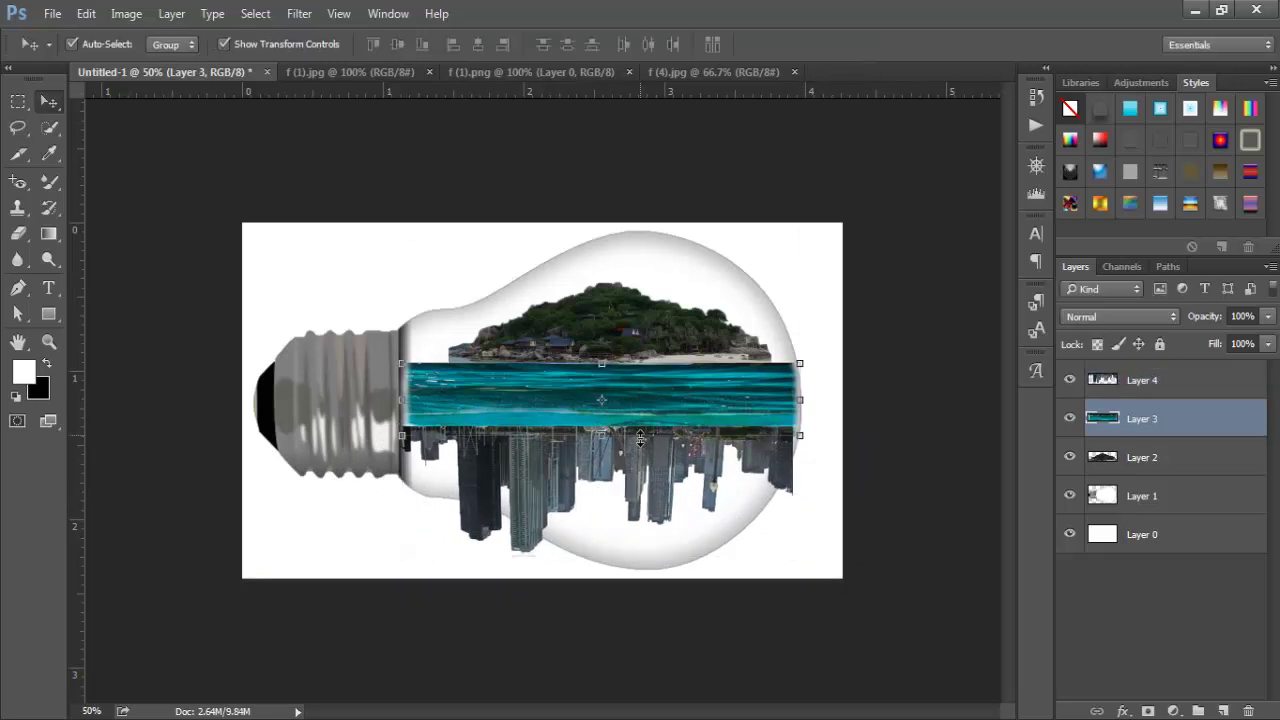
pyautogui.moveTo(603, 433); pyautogui.dragTo(603, 431)
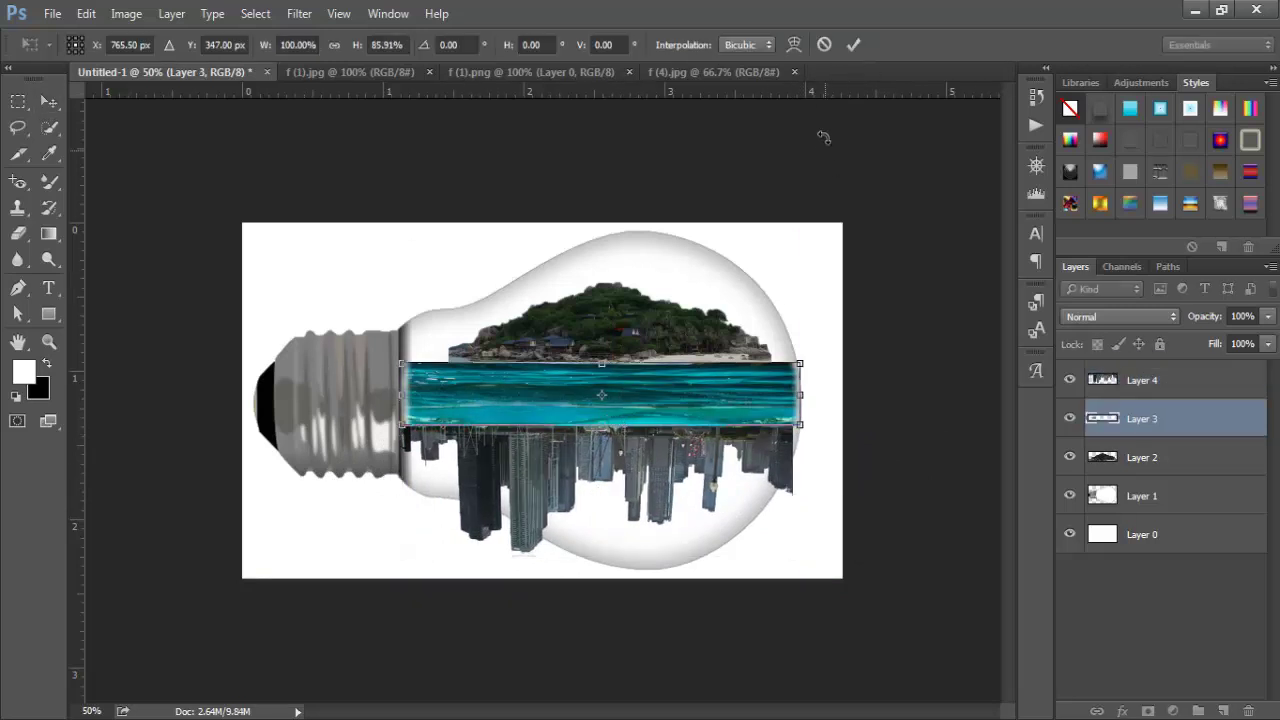
pyautogui.click(850, 44)
# Scale the flipped skyline on Layer 4 to about 61.51% height and 97.60% width, keeping it against the water.
pyautogui.click(628, 471)
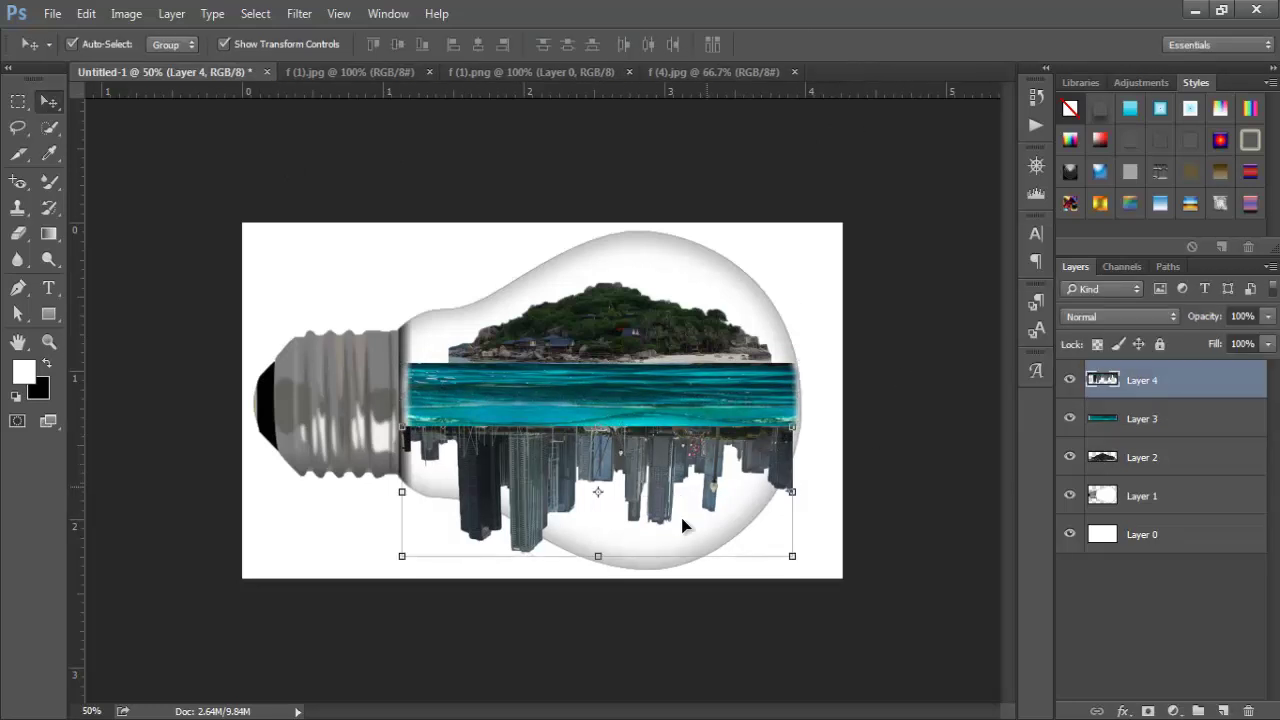
pyautogui.moveTo(597, 552); pyautogui.dragTo(598, 505)
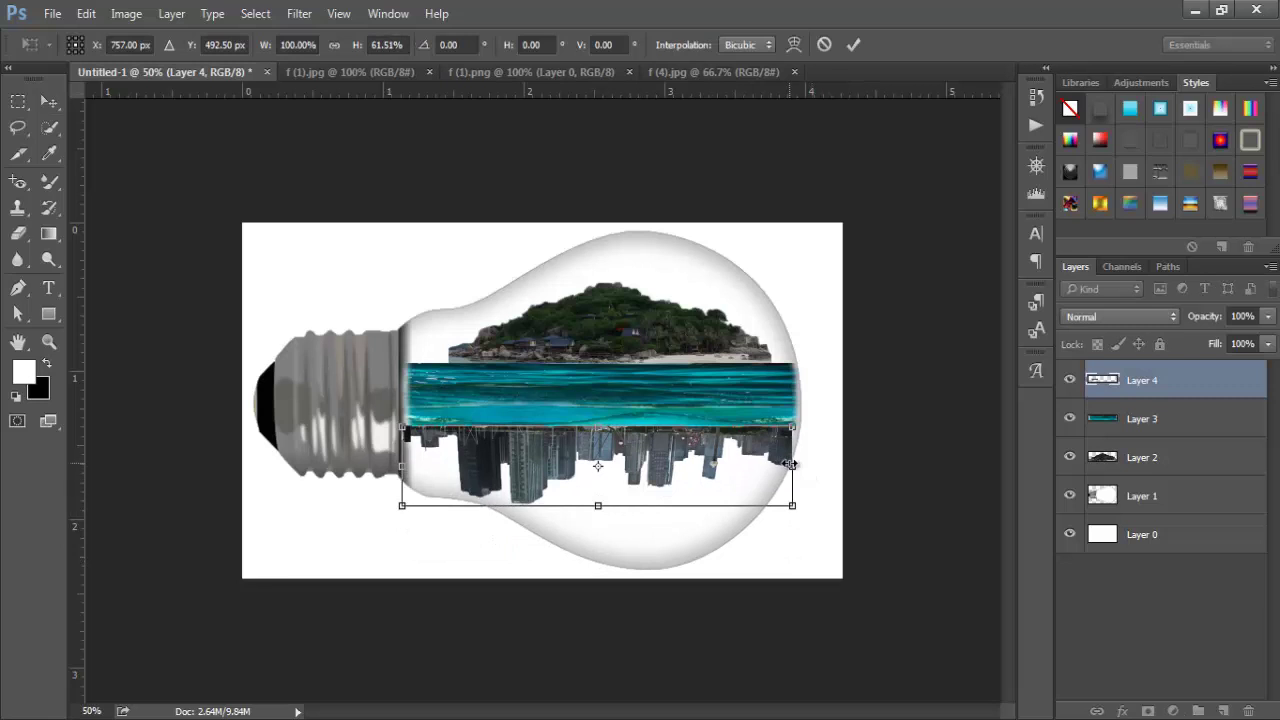
pyautogui.moveTo(790, 465); pyautogui.dragTo(782, 465)
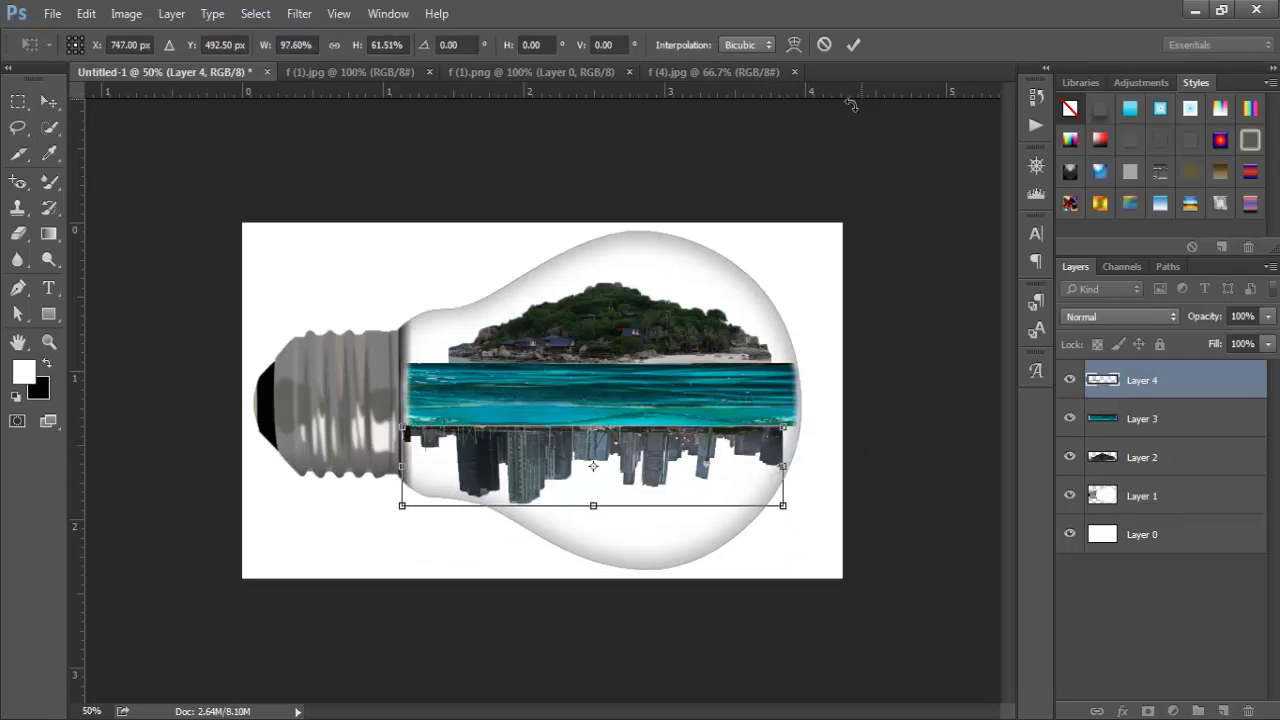
pyautogui.click(853, 44)
pyautogui.click(887, 420)
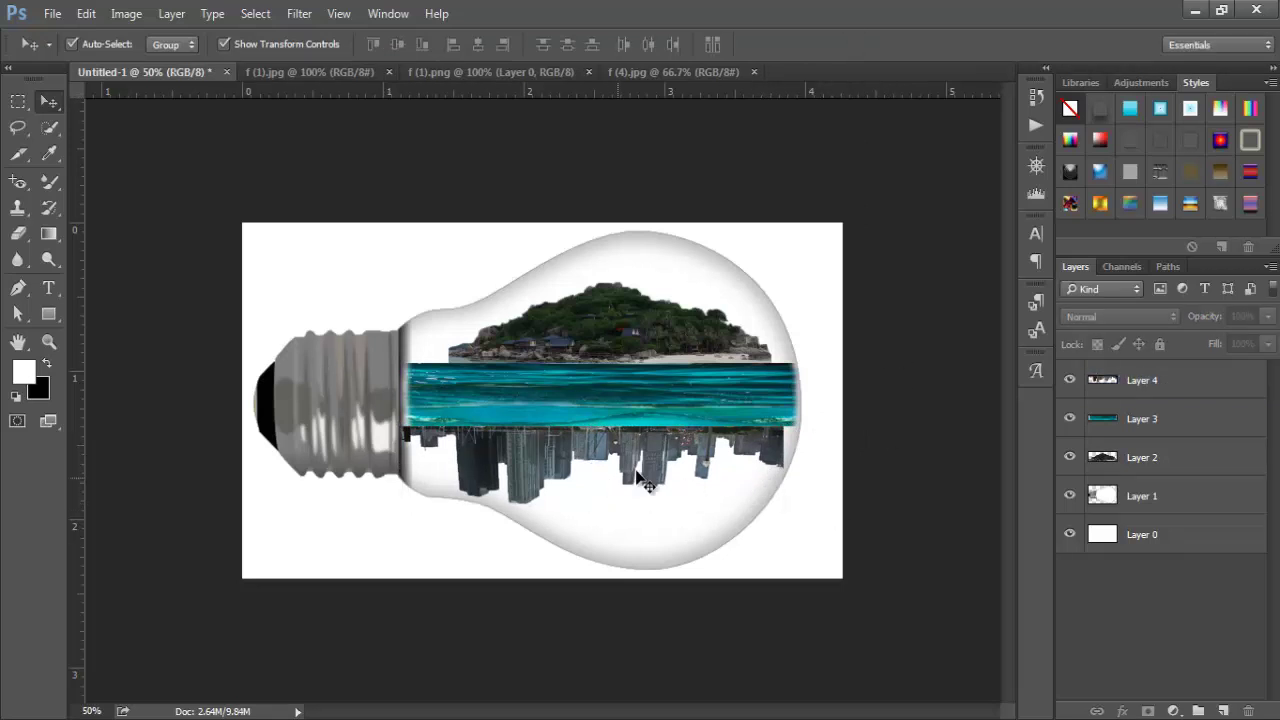
# Widen the flipped skyline on Layer 4 until it reaches the outer end of the water at the bulb's rounded side.
pyautogui.click(1174, 388)
pyautogui.moveTo(777, 467); pyautogui.dragTo(799, 459)
pyautogui.click(847, 46)
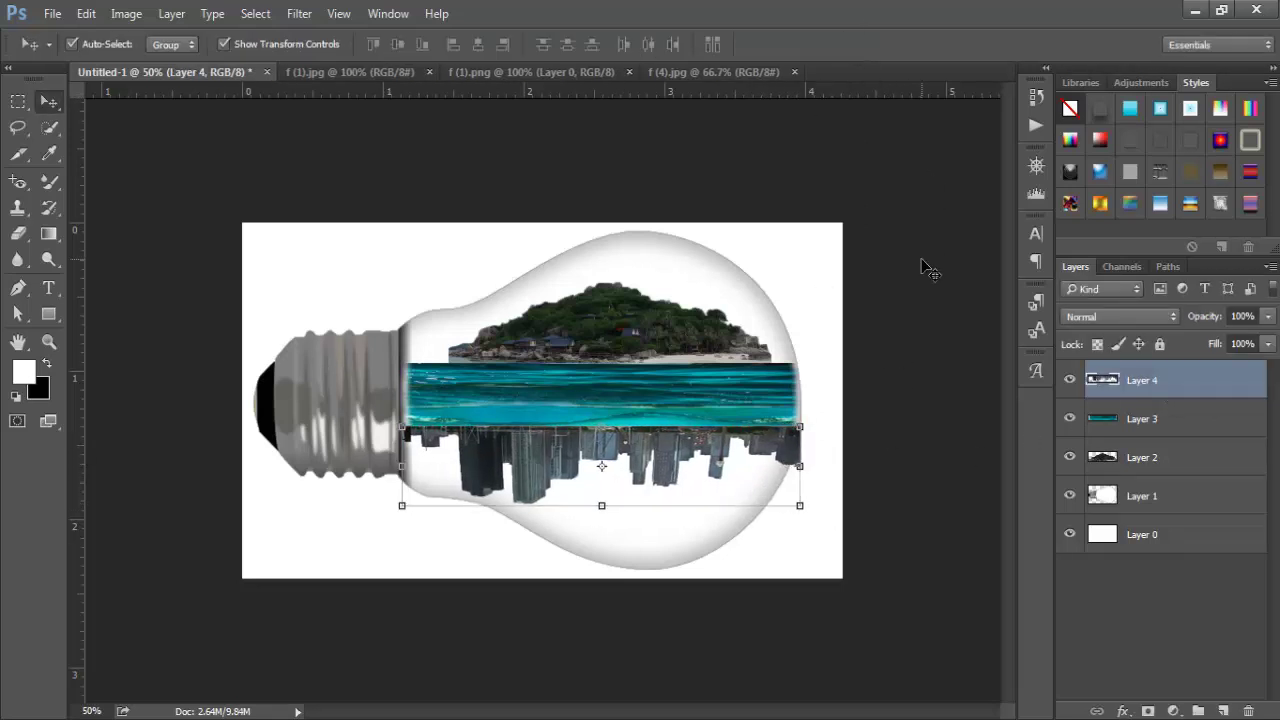
pyautogui.click(896, 430)
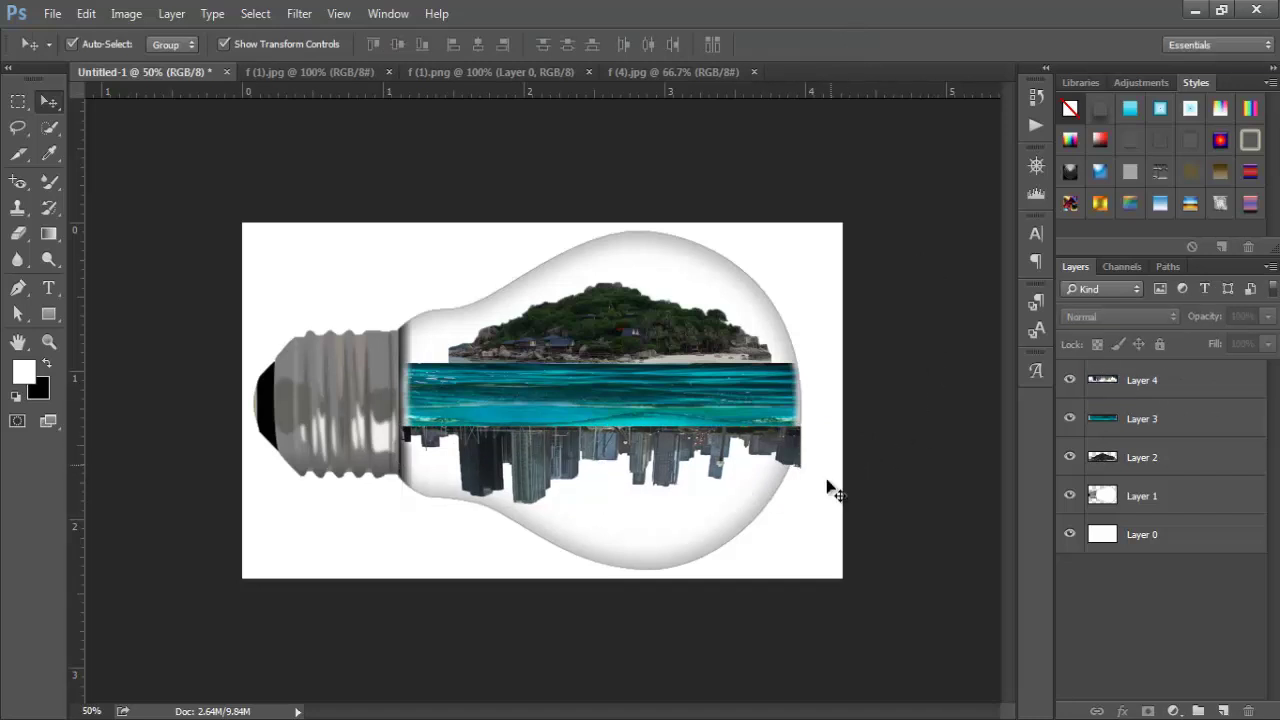
# Erase both ends of the skyline on Layer 4 with the 45 px Eraser so they follow the glass edge and metal base.
pyautogui.scroll(3, 768, 467)
pyautogui.scroll(-2, 768, 467)
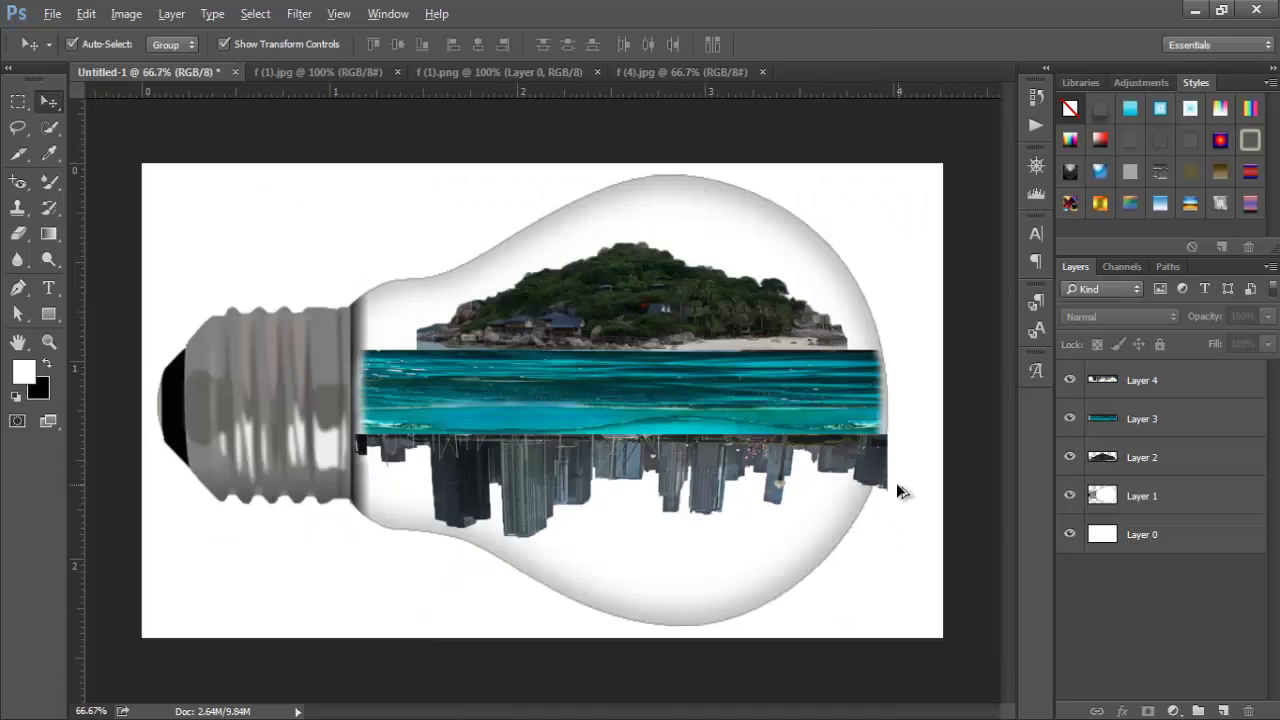
pyautogui.click(869, 462)
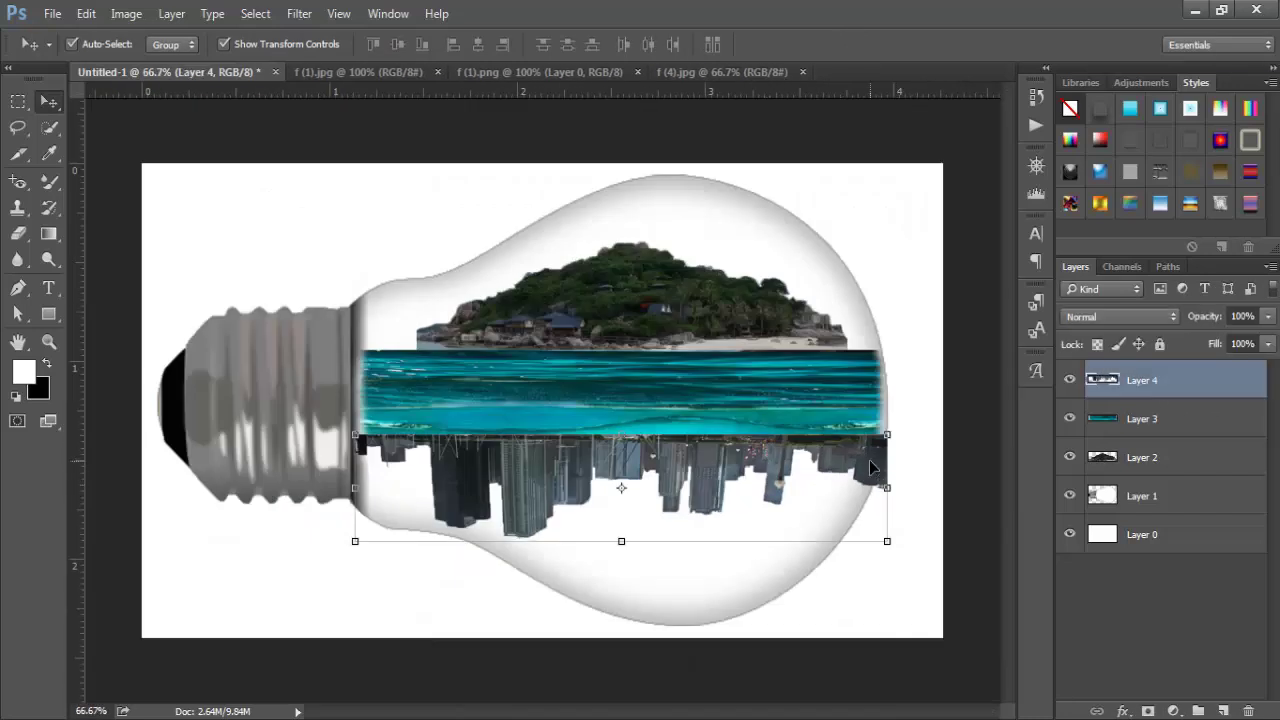
pyautogui.click(18, 233)
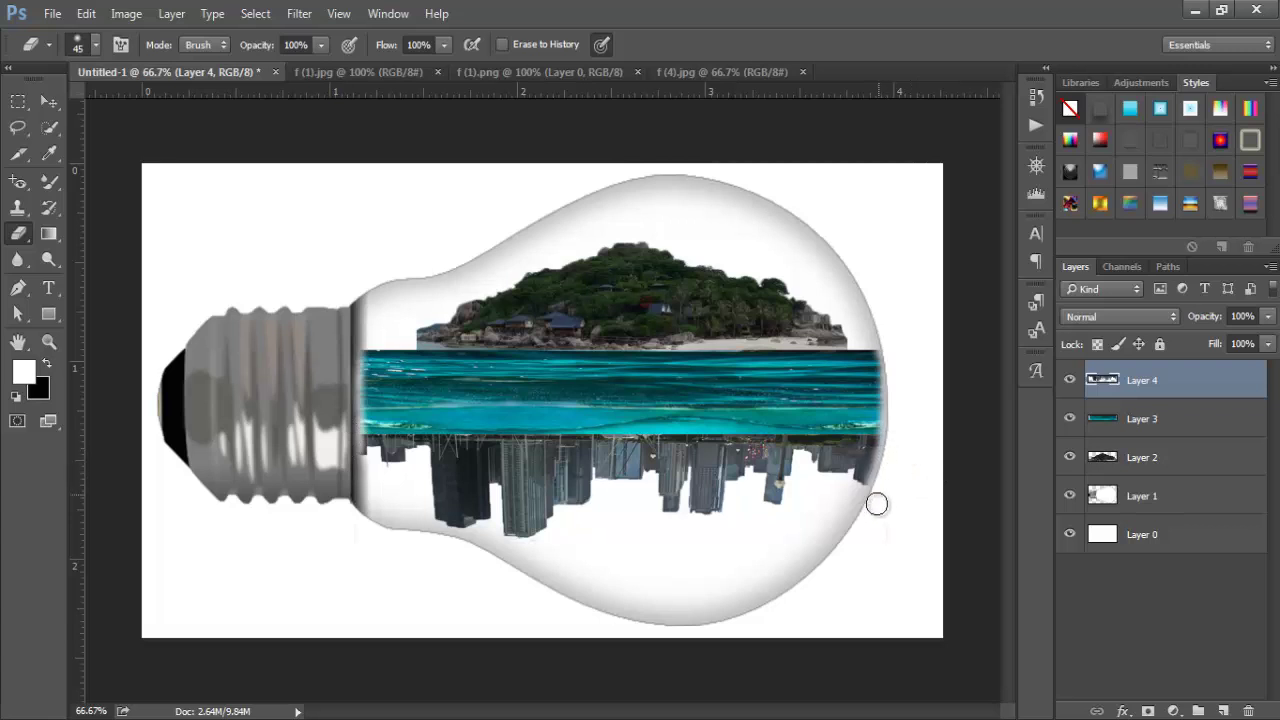
pyautogui.click(46, 101)
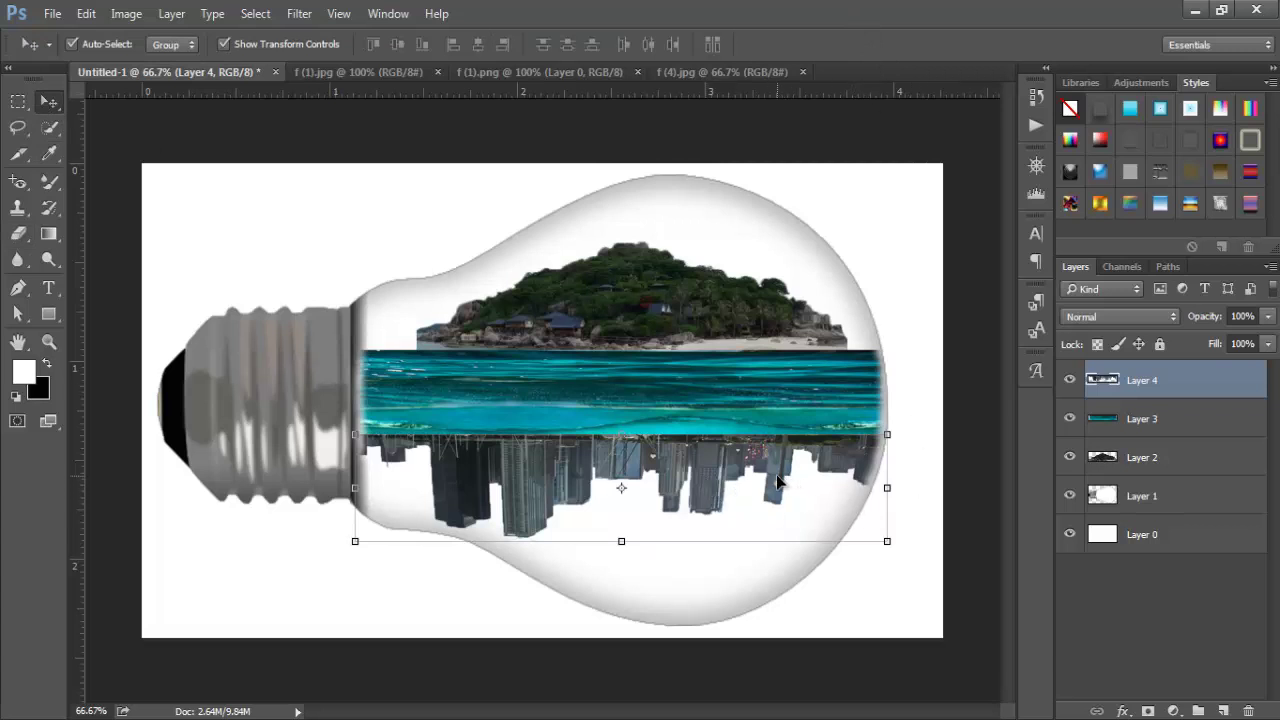
# On Layer 2, fade the island's left and right ends with the soft 45 px Eraser.
pyautogui.click(914, 354)
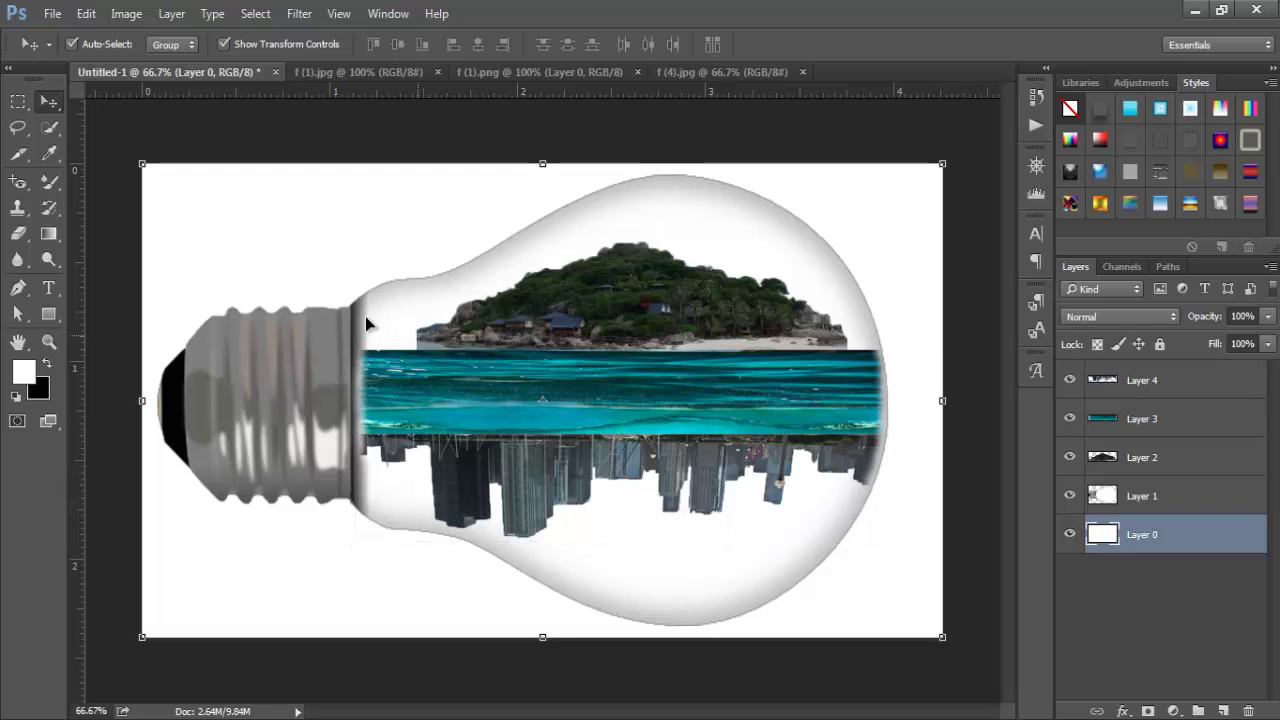
pyautogui.click(20, 234)
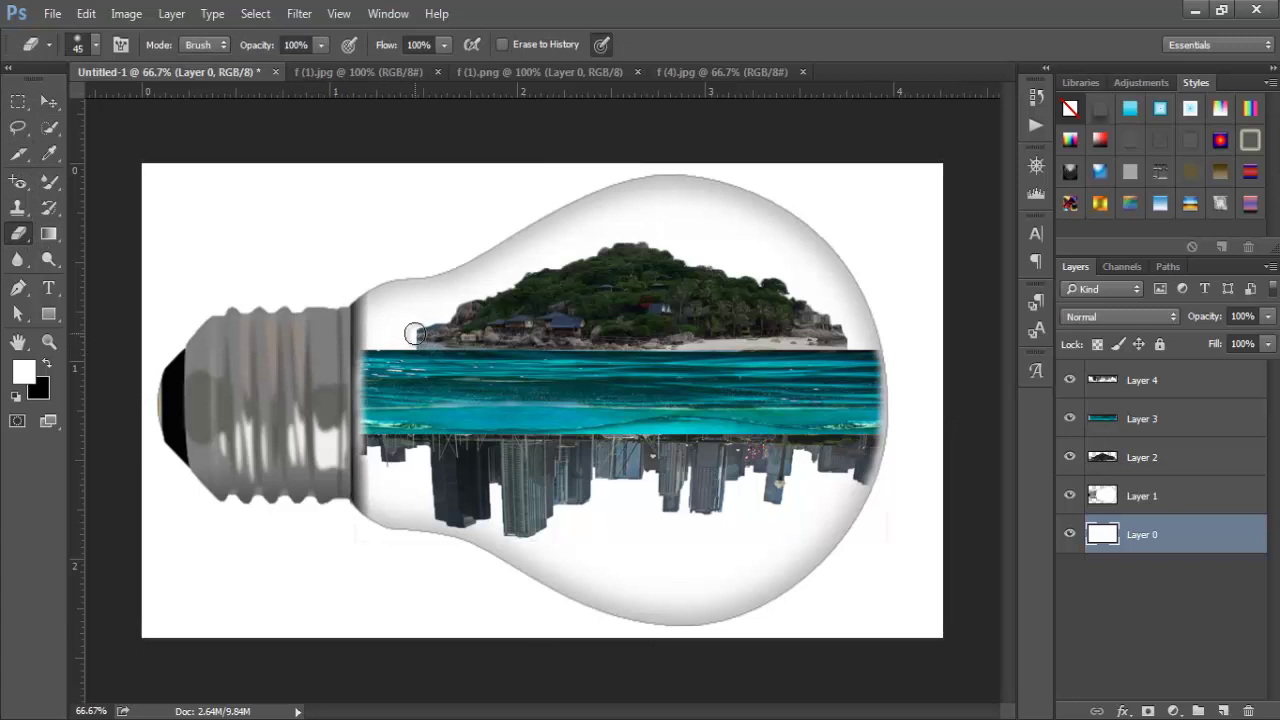
pyautogui.click(1227, 382)
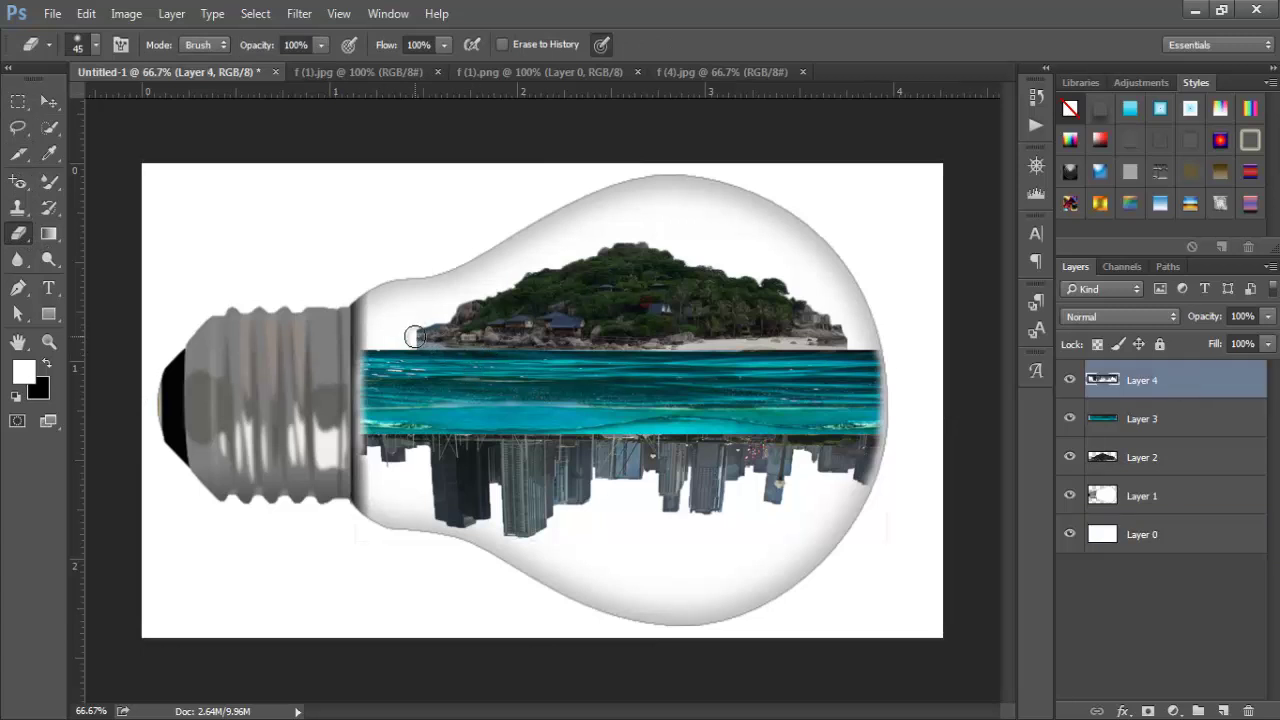
pyautogui.click(1166, 421)
pyautogui.click(1155, 460)
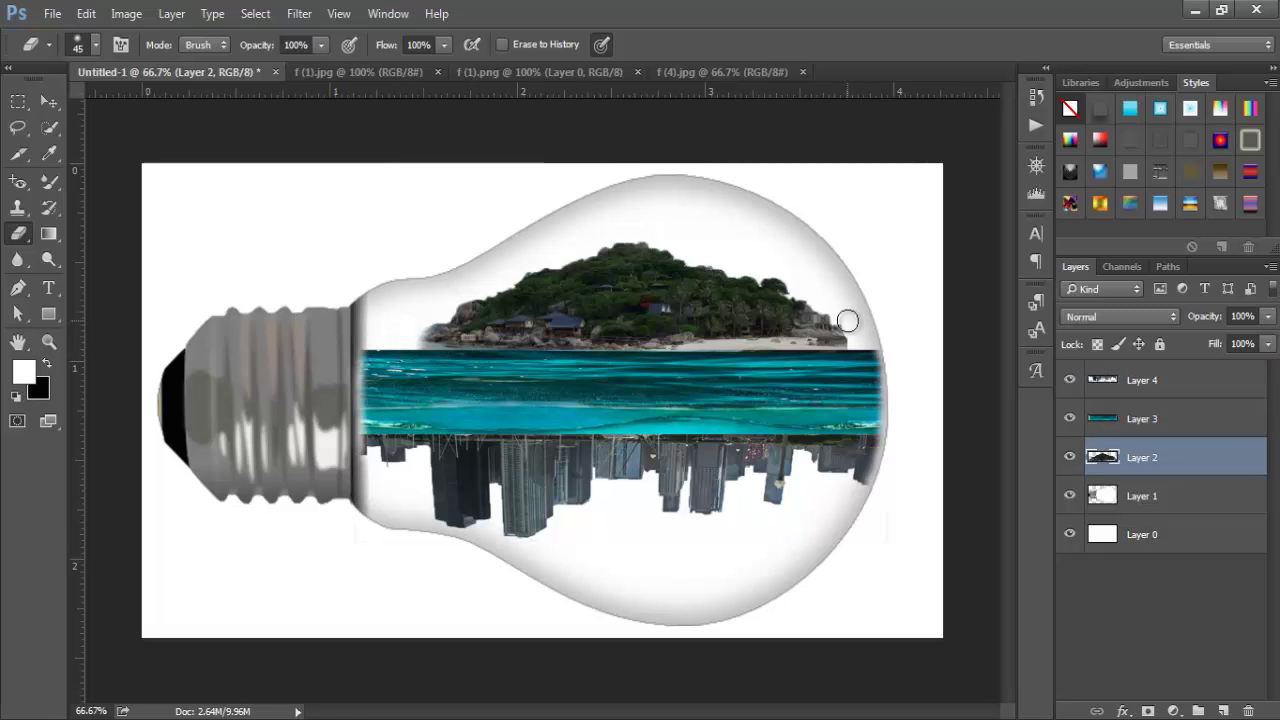
pyautogui.moveTo(851, 321); pyautogui.dragTo(855, 342)
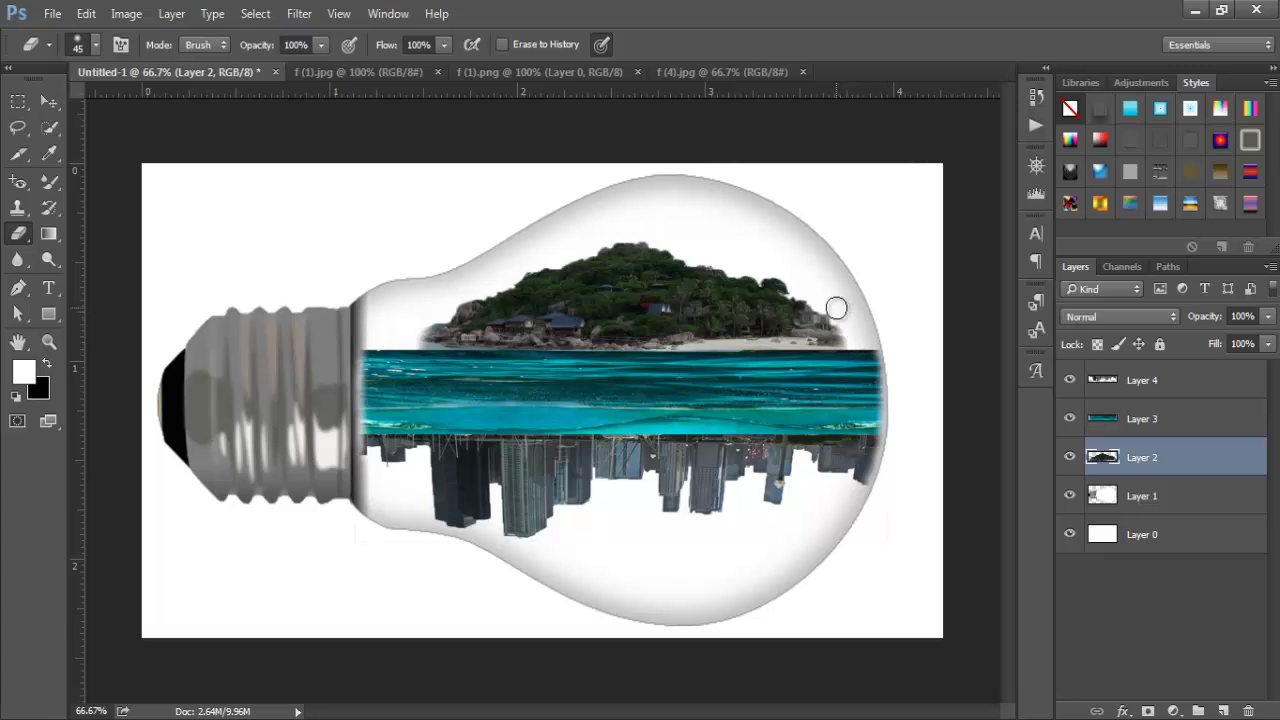
pyautogui.press('v')
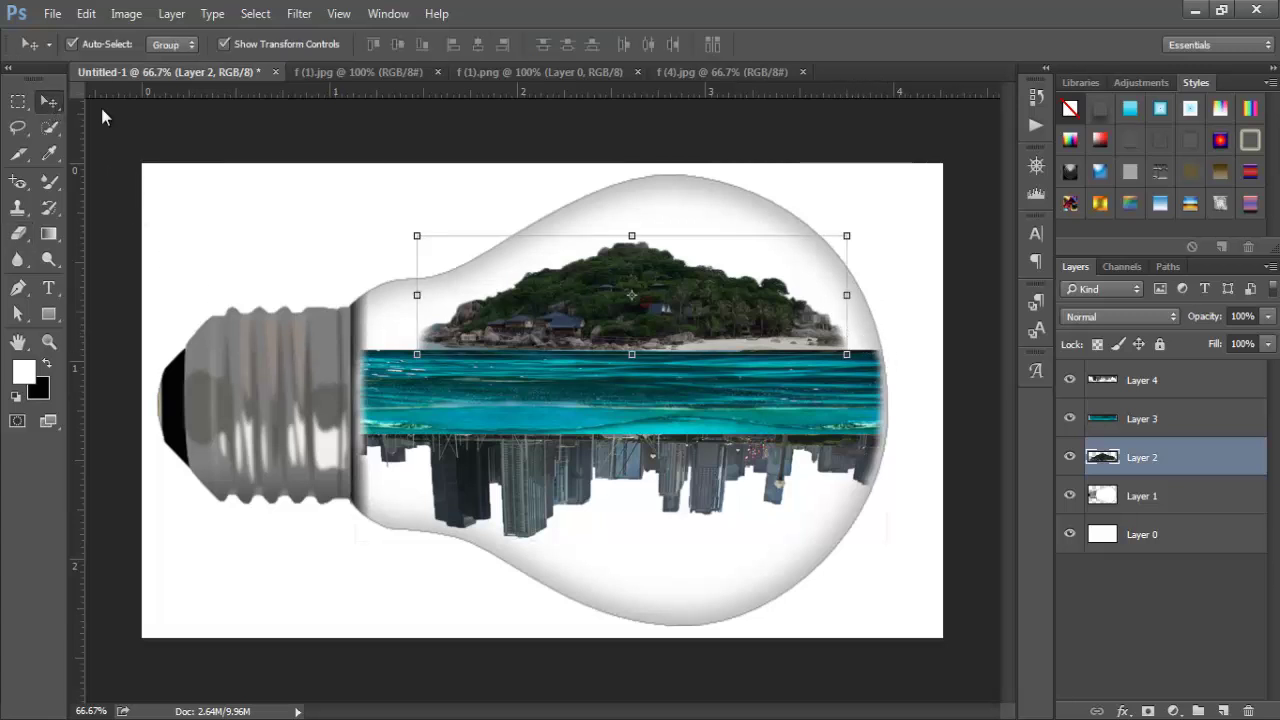
# Bring the underwater image from f (1).jpg in directly above Layer 0 and place it behind the bulb's lower half.
pyautogui.click(925, 318)
pyautogui.click(346, 76)
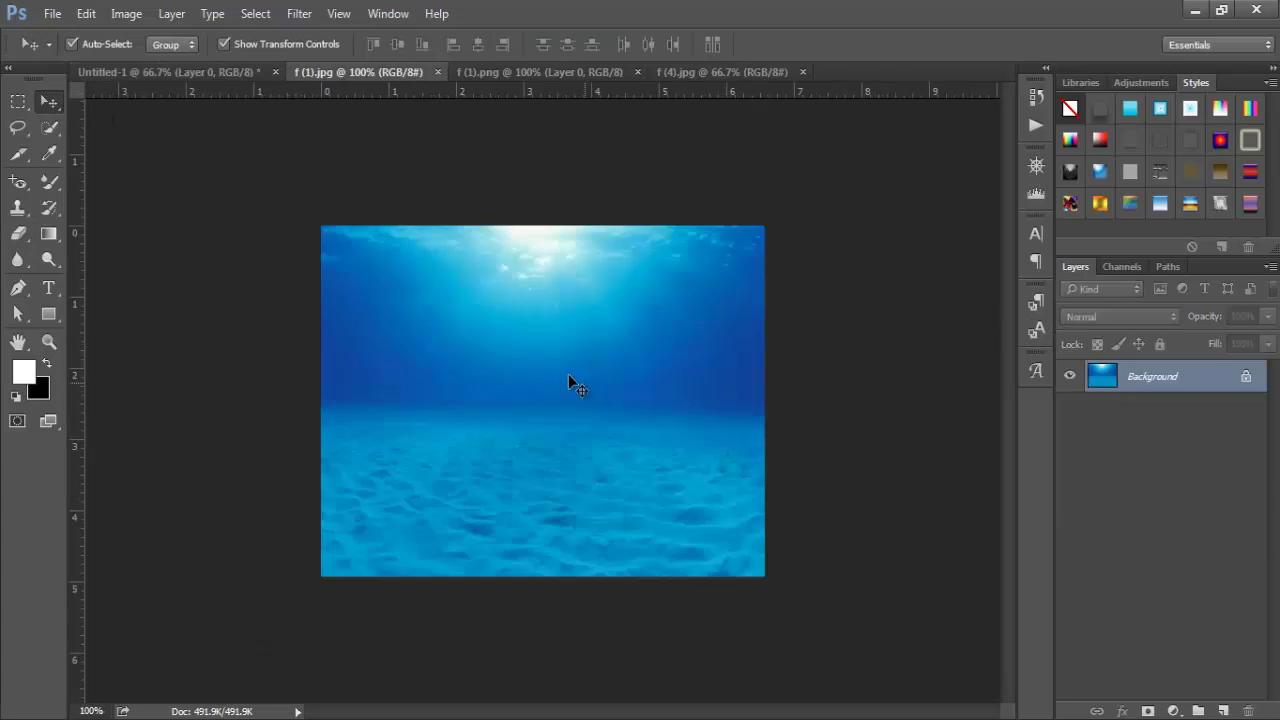
pyautogui.moveTo(162, 75); pyautogui.dragTo(410, 490)
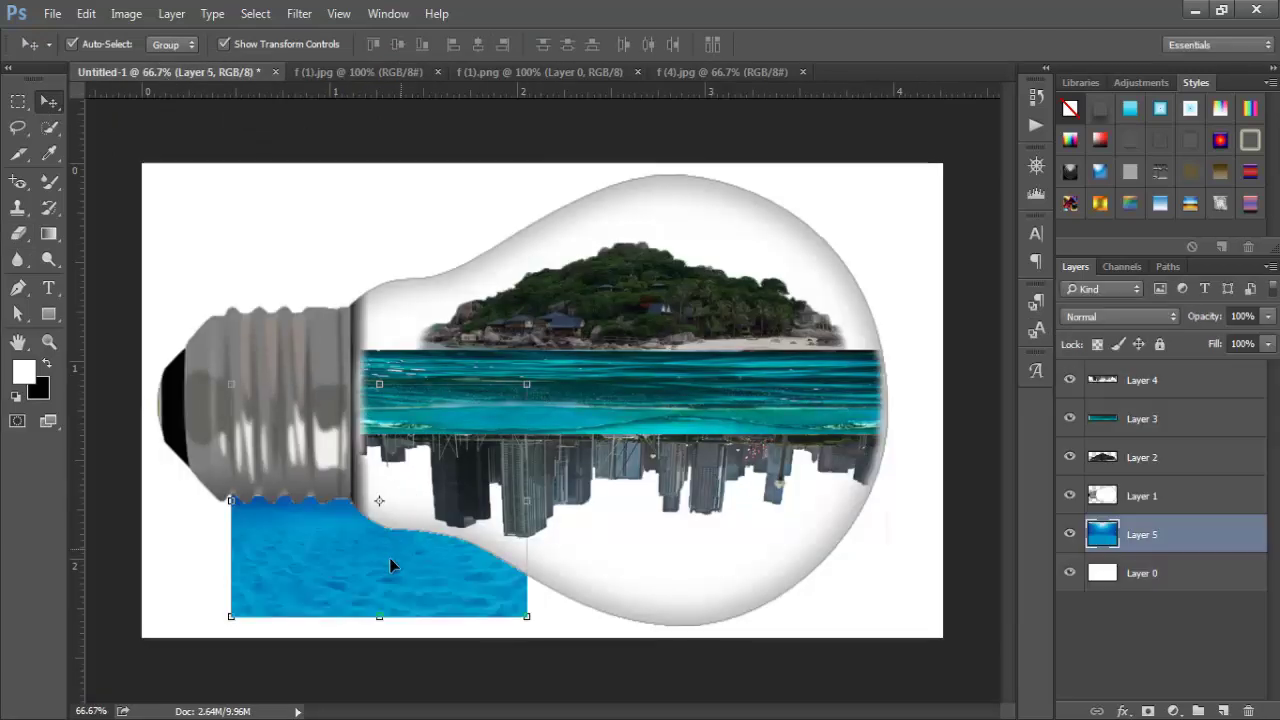
pyautogui.moveTo(436, 590); pyautogui.dragTo(727, 599)
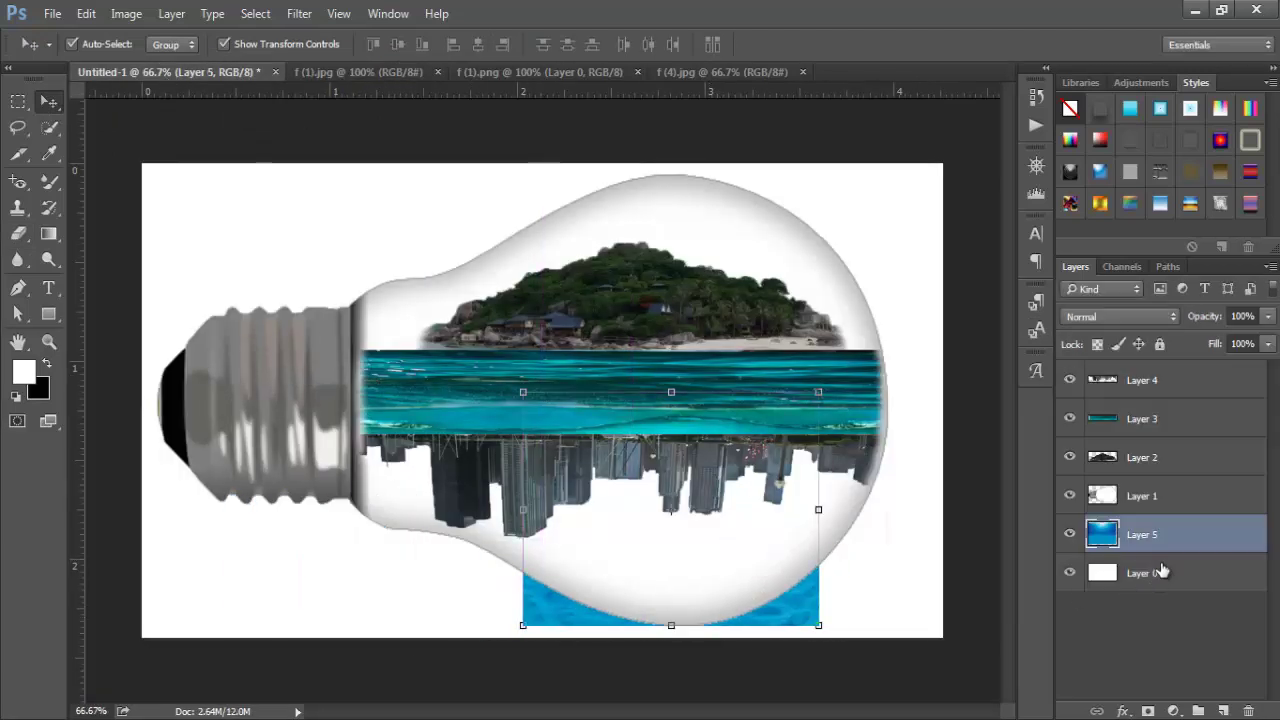
# Raise Layer 5 to the top of the stack, align it under the teal water and stretch it across the glass's full width.
pyautogui.moveTo(1180, 537); pyautogui.dragTo(1164, 382)
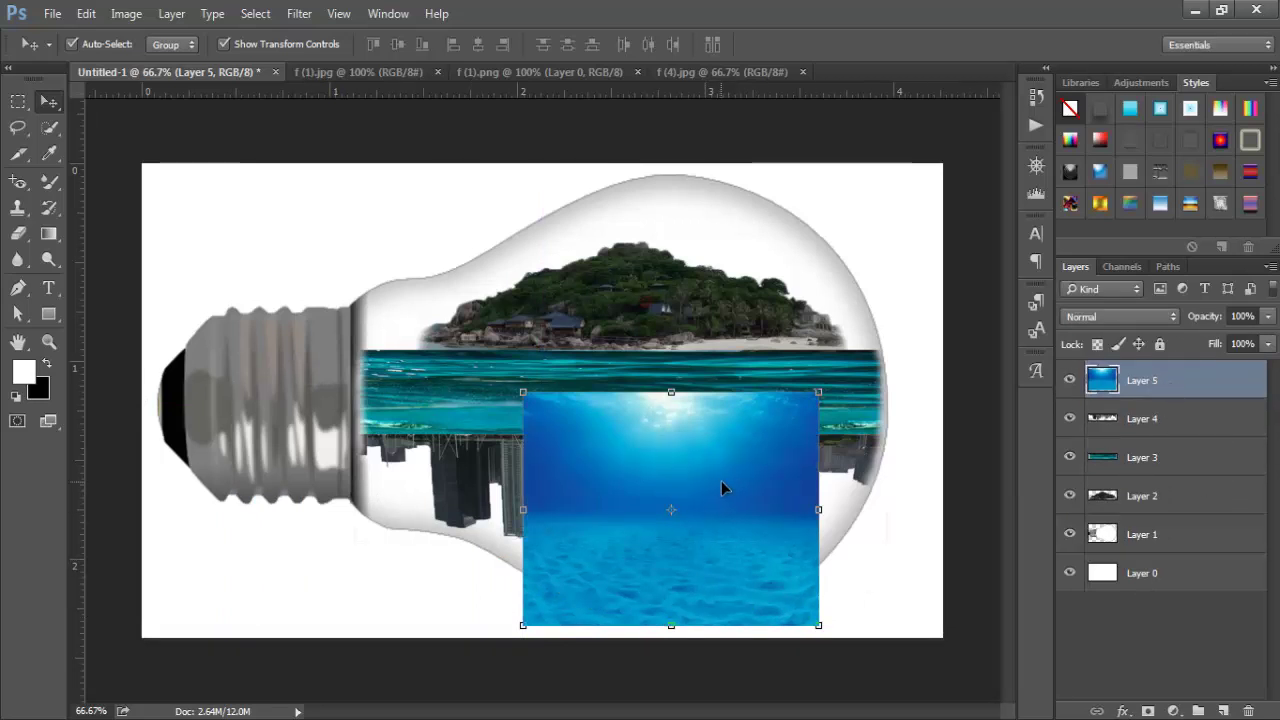
pyautogui.moveTo(721, 482); pyautogui.dragTo(721, 524)
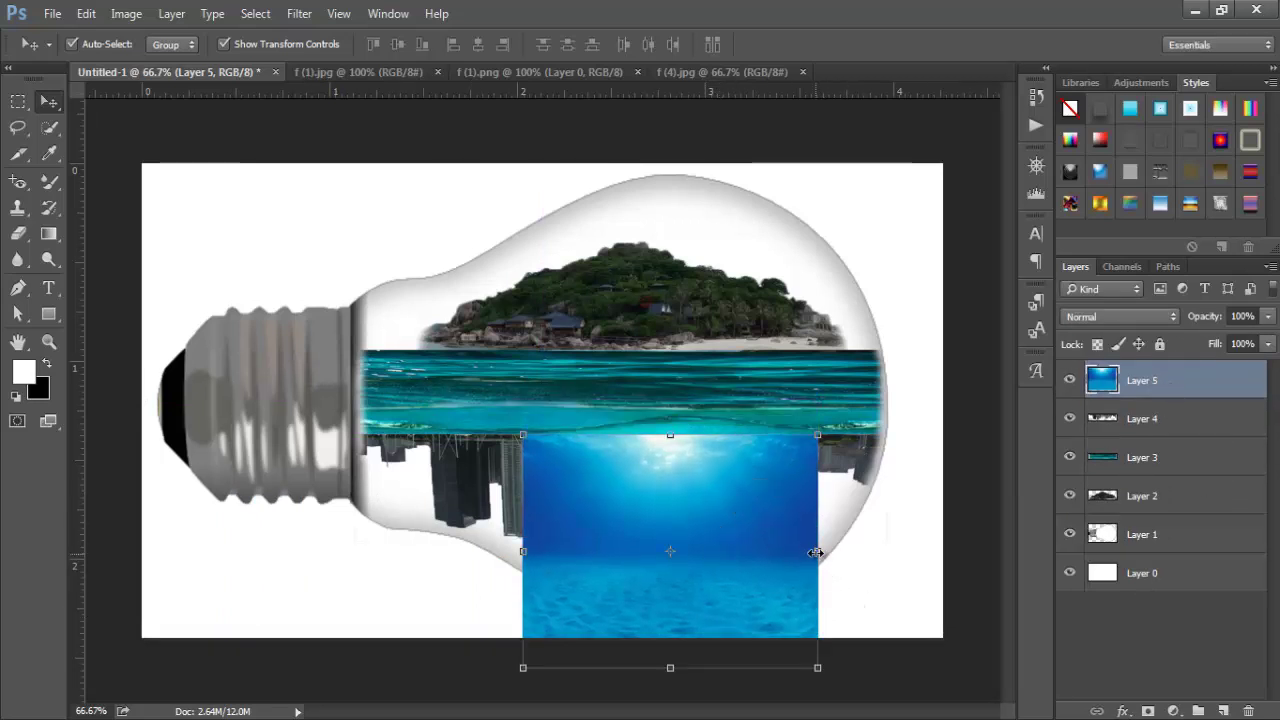
pyautogui.moveTo(817, 552); pyautogui.dragTo(889, 530)
pyautogui.moveTo(523, 551); pyautogui.dragTo(355, 530)
pyautogui.click(853, 44)
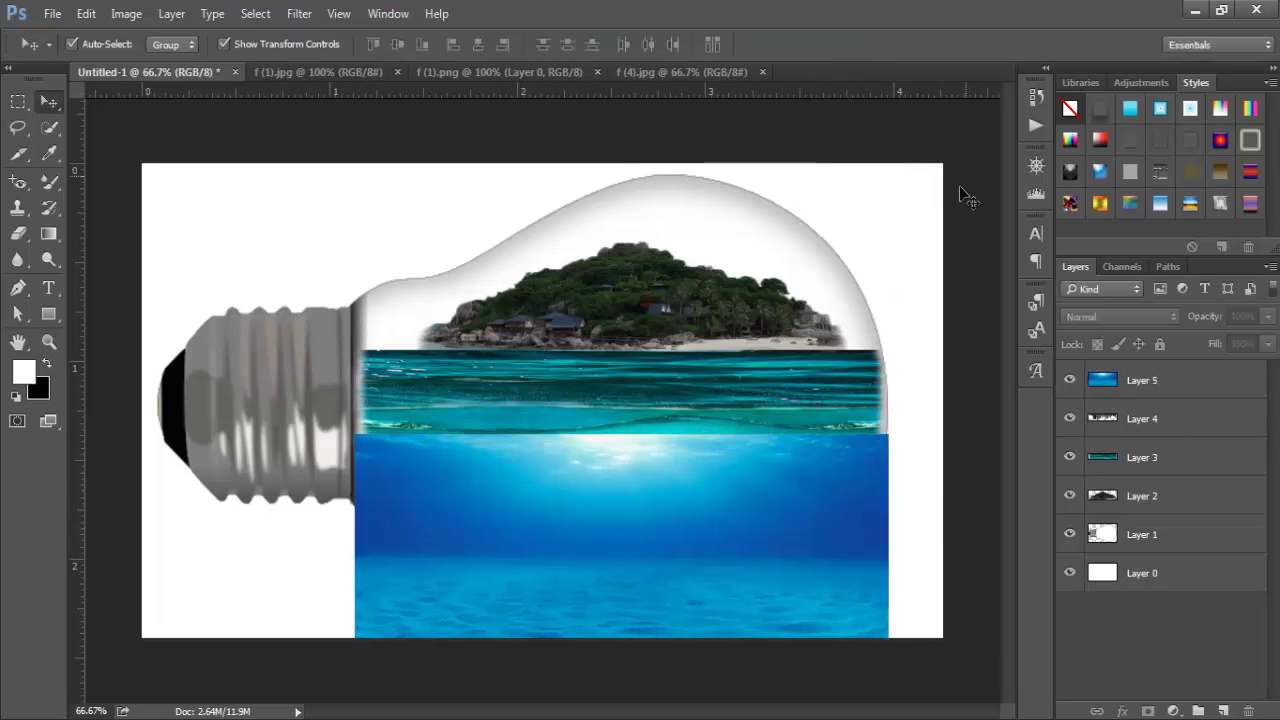
# Reduce Layer 5's Fill to 66%.
pyautogui.click(777, 499)
pyautogui.click(1267, 343)
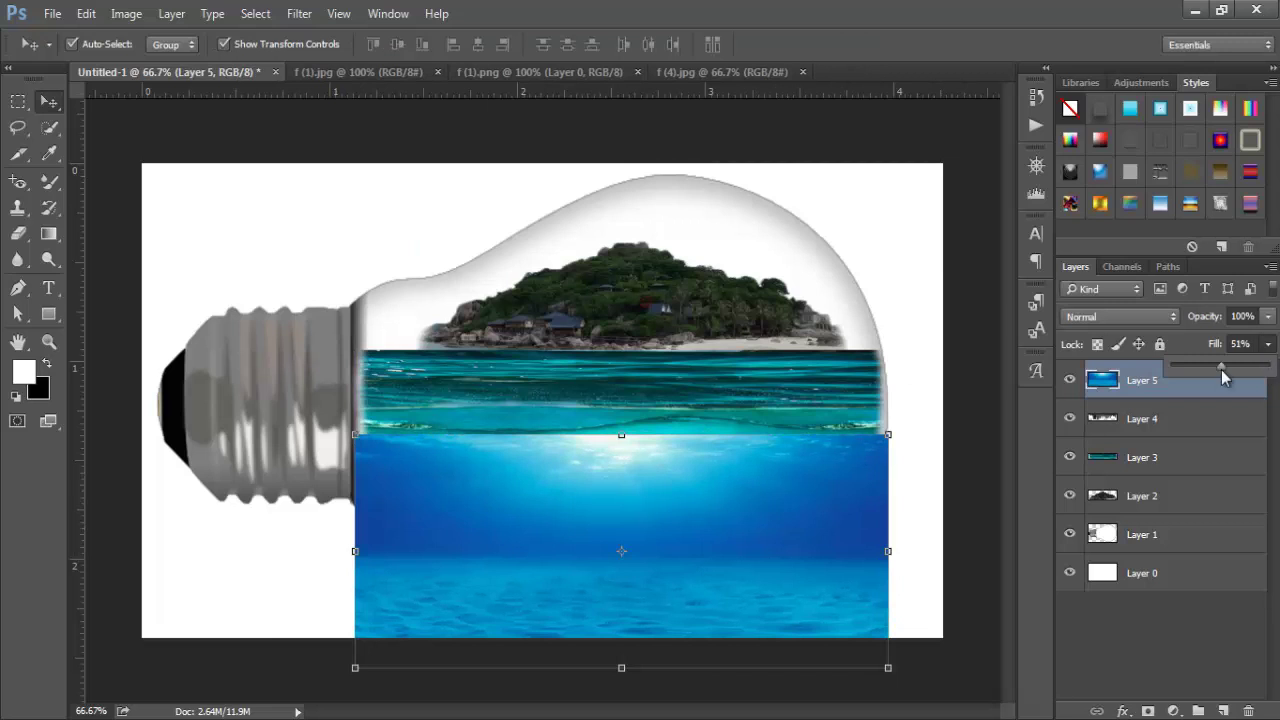
pyautogui.moveTo(1221, 369); pyautogui.dragTo(1236, 369)
pyautogui.click(923, 457)
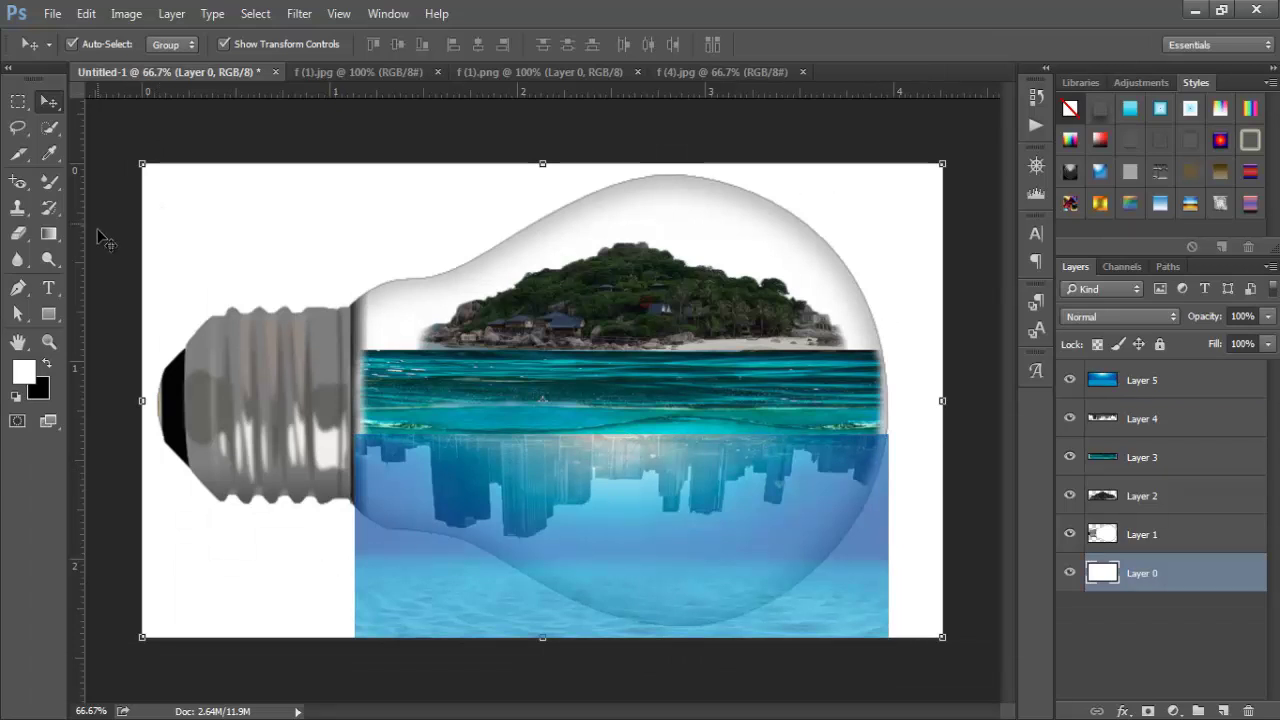
# Roughly erase the parts of Layer 5 outside the bulb's lower outline with the hard 60 px Eraser.
pyautogui.click(1148, 386)
pyautogui.click(19, 234)
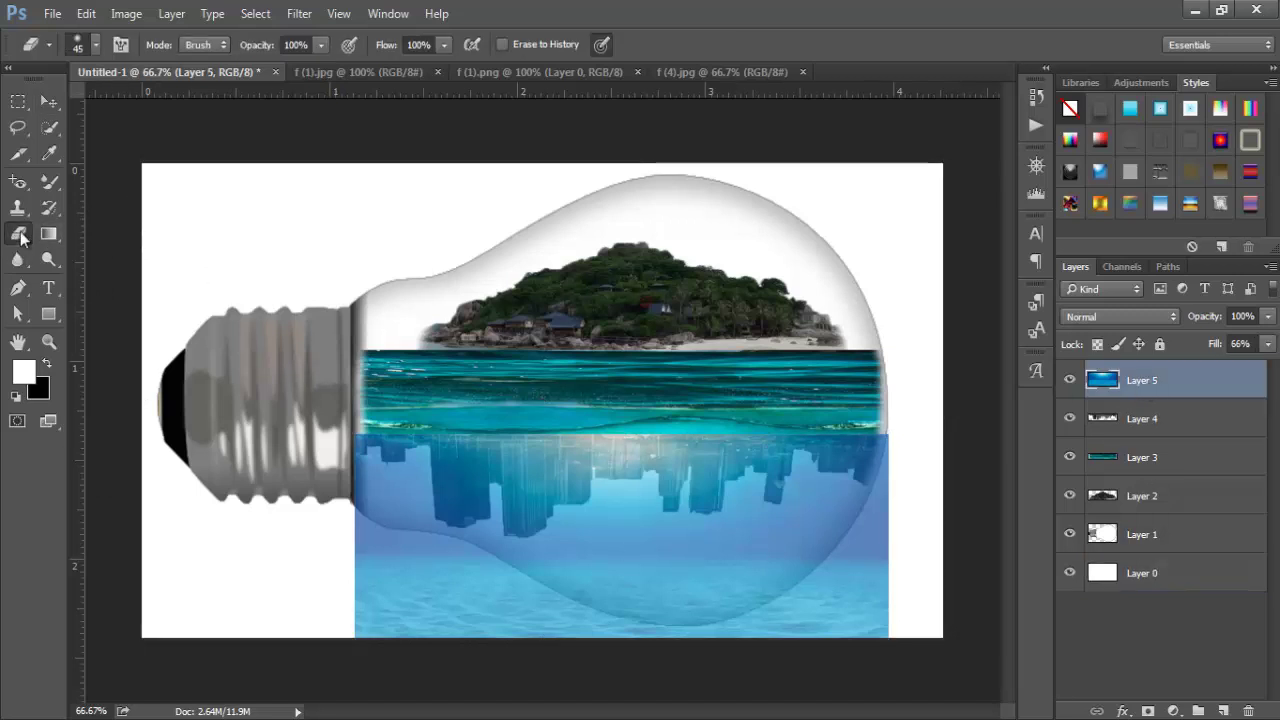
pyautogui.click(94, 45)
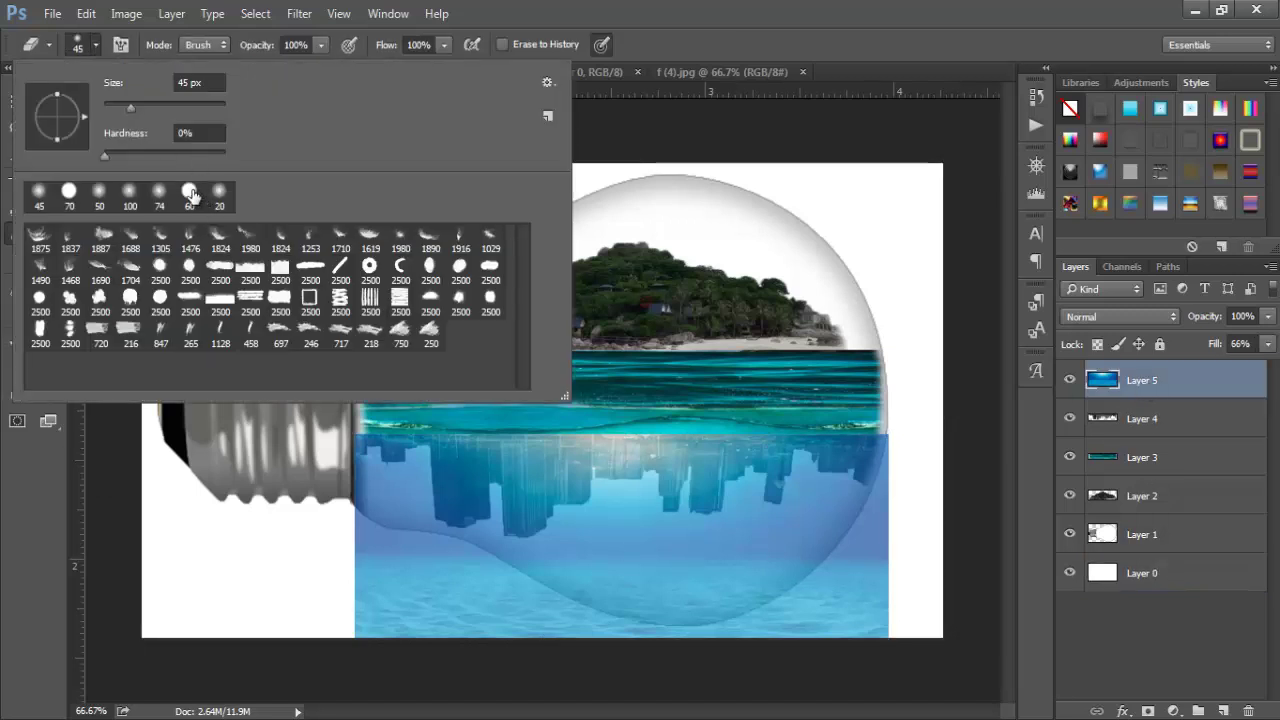
pyautogui.click(189, 192)
pyautogui.click(733, 14)
pyautogui.moveTo(353, 537)
pyautogui.mouseDown()
pyautogui.moveTo(387, 571)
pyautogui.moveTo(367, 578)
pyautogui.moveTo(472, 646)
pyautogui.moveTo(728, 660)
pyautogui.moveTo(892, 623)
pyautogui.moveTo(912, 425)
pyautogui.mouseUp()
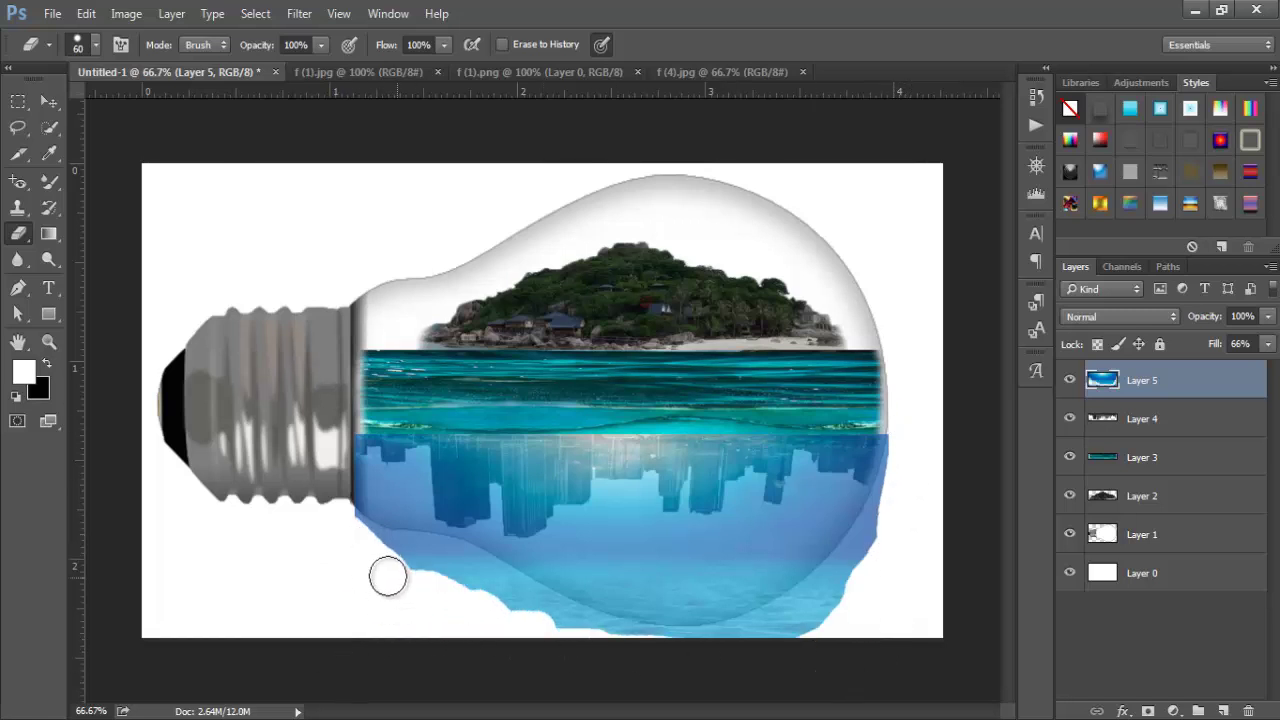
# Trim the excess of Layer 5 along the bulb's lower neck, beside the metal base, with the 60 px Eraser.
pyautogui.scroll(3, 351, 566)
pyautogui.scroll(1, 351, 564)
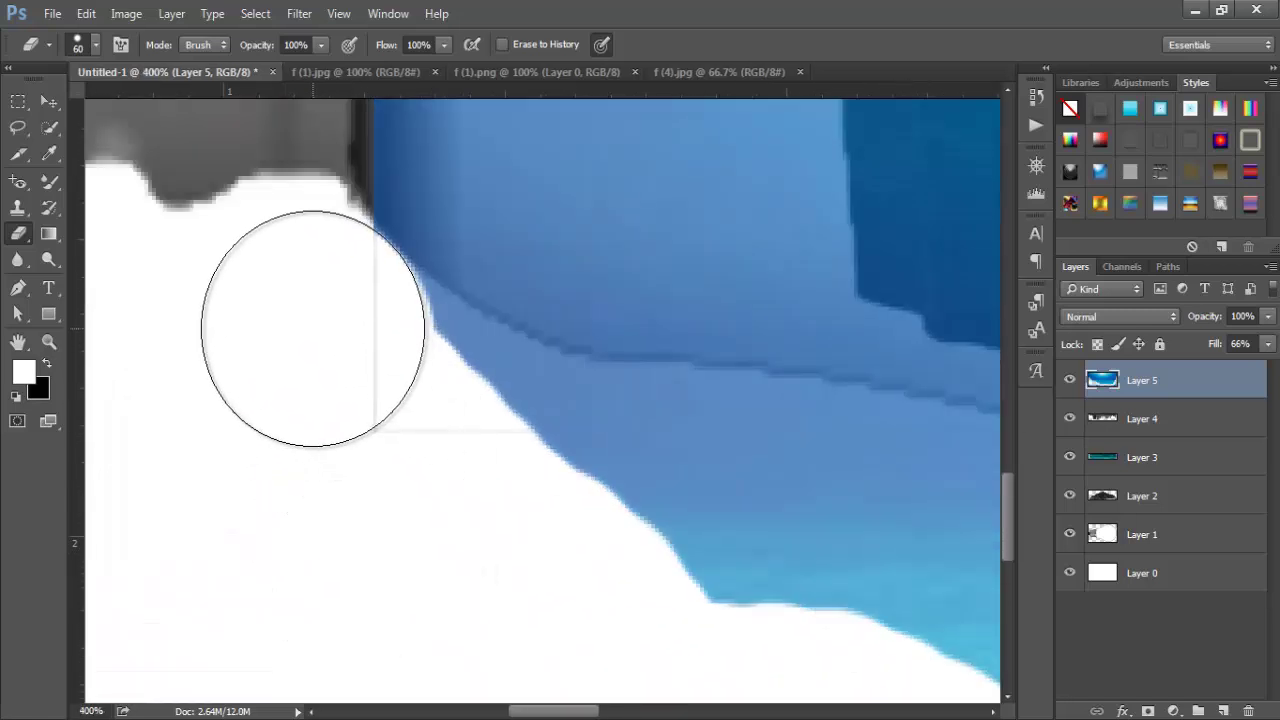
pyautogui.moveTo(357, 373)
pyautogui.mouseDown()
pyautogui.moveTo(510, 459)
pyautogui.moveTo(861, 529)
pyautogui.moveTo(622, 490)
pyautogui.moveTo(717, 483)
pyautogui.moveTo(866, 507)
pyautogui.moveTo(609, 482)
pyautogui.moveTo(481, 447)
pyautogui.moveTo(359, 367)
pyautogui.moveTo(608, 478)
pyautogui.moveTo(883, 516)
pyautogui.mouseUp()
pyautogui.scroll(-3, 738, 546)
pyautogui.moveTo(802, 556); pyautogui.dragTo(883, 617)
pyautogui.scroll(4, 815, 565)
pyautogui.moveTo(731, 481)
pyautogui.mouseDown()
pyautogui.moveTo(662, 448)
pyautogui.moveTo(800, 503)
pyautogui.mouseUp()
pyautogui.moveTo(605, 712); pyautogui.dragTo(650, 712)
pyautogui.moveTo(388, 532)
pyautogui.mouseDown()
pyautogui.moveTo(349, 531)
pyautogui.moveTo(437, 574)
pyautogui.moveTo(400, 567)
pyautogui.mouseUp()
# Reduce the Eraser to 35 px and trim Layer 5 along the bulb's lower edge where the neck slopes down.
pyautogui.press('[')
pyautogui.press('[')
pyautogui.press('[')
pyautogui.press('[')
pyautogui.moveTo(512, 578); pyautogui.dragTo(519, 556)
pyautogui.moveTo(593, 595); pyautogui.dragTo(726, 684)
pyautogui.moveTo(641, 712); pyautogui.dragTo(639, 717)
pyautogui.moveTo(1007, 522); pyautogui.dragTo(1007, 547)
pyautogui.moveTo(625, 713); pyautogui.dragTo(675, 715)
pyautogui.moveTo(226, 434); pyautogui.dragTo(552, 696)
pyautogui.moveTo(337, 525)
pyautogui.mouseDown()
pyautogui.moveTo(557, 629)
pyautogui.moveTo(409, 529)
pyautogui.moveTo(680, 634)
pyautogui.moveTo(940, 700)
pyautogui.mouseUp()
# Erase the excess of Layer 5 below the bulb's lowest curve with the 35 px Eraser, following the glass outline.
pyautogui.moveTo(685, 712); pyautogui.dragTo(720, 713)
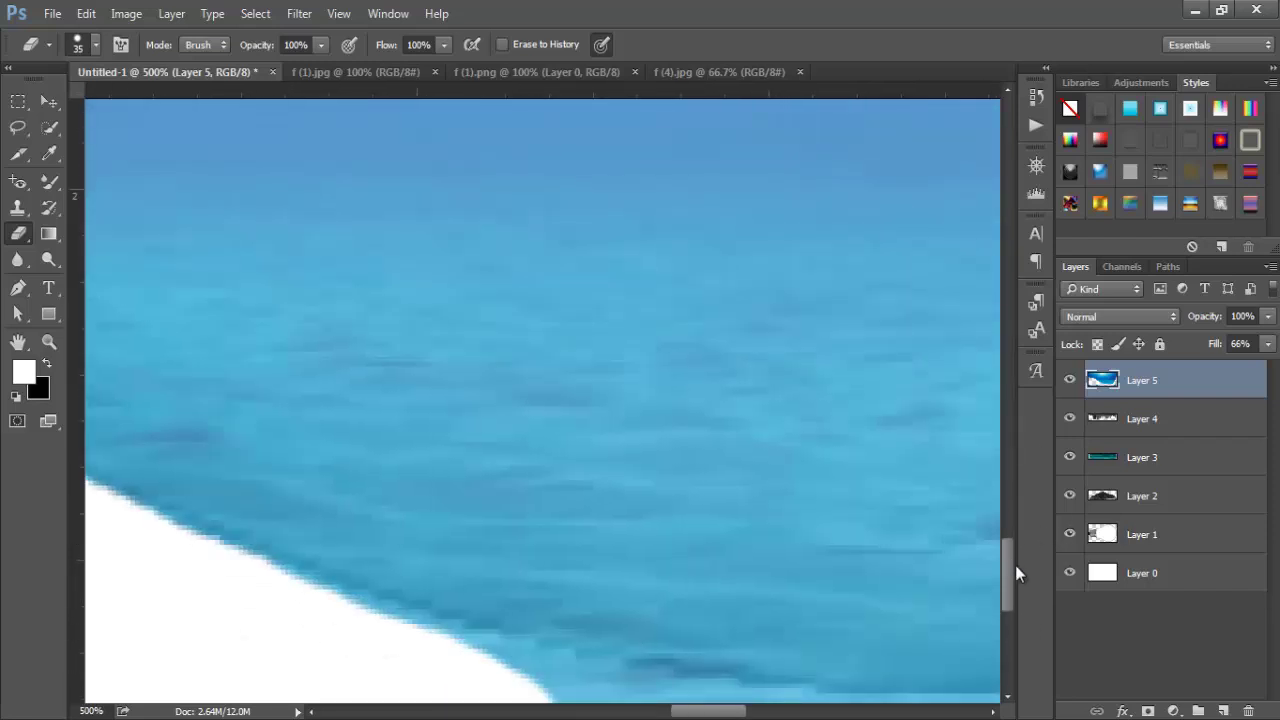
pyautogui.moveTo(1010, 568); pyautogui.dragTo(1010, 603)
pyautogui.moveTo(324, 412)
pyautogui.mouseDown()
pyautogui.moveTo(690, 505)
pyautogui.moveTo(880, 518)
pyautogui.mouseUp()
pyautogui.moveTo(742, 712); pyautogui.dragTo(801, 712)
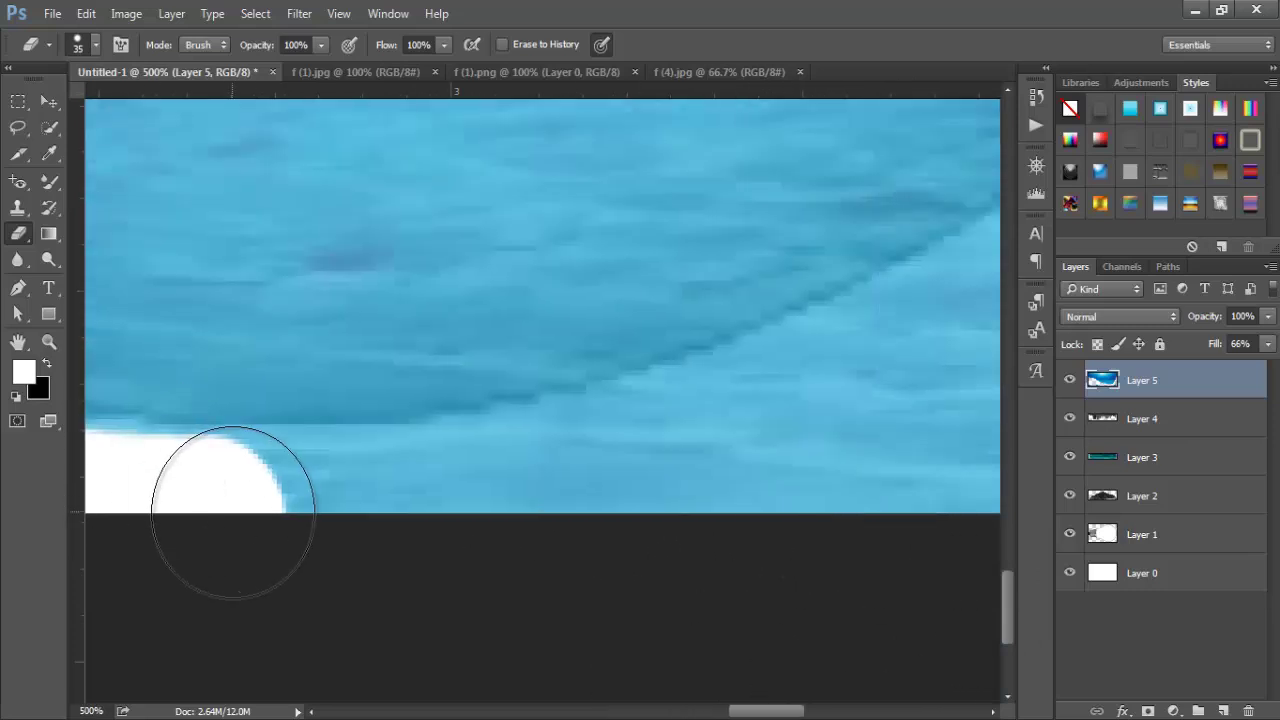
pyautogui.moveTo(223, 509)
pyautogui.mouseDown()
pyautogui.moveTo(294, 529)
pyautogui.moveTo(486, 514)
pyautogui.moveTo(818, 400)
pyautogui.moveTo(323, 516)
pyautogui.mouseUp()
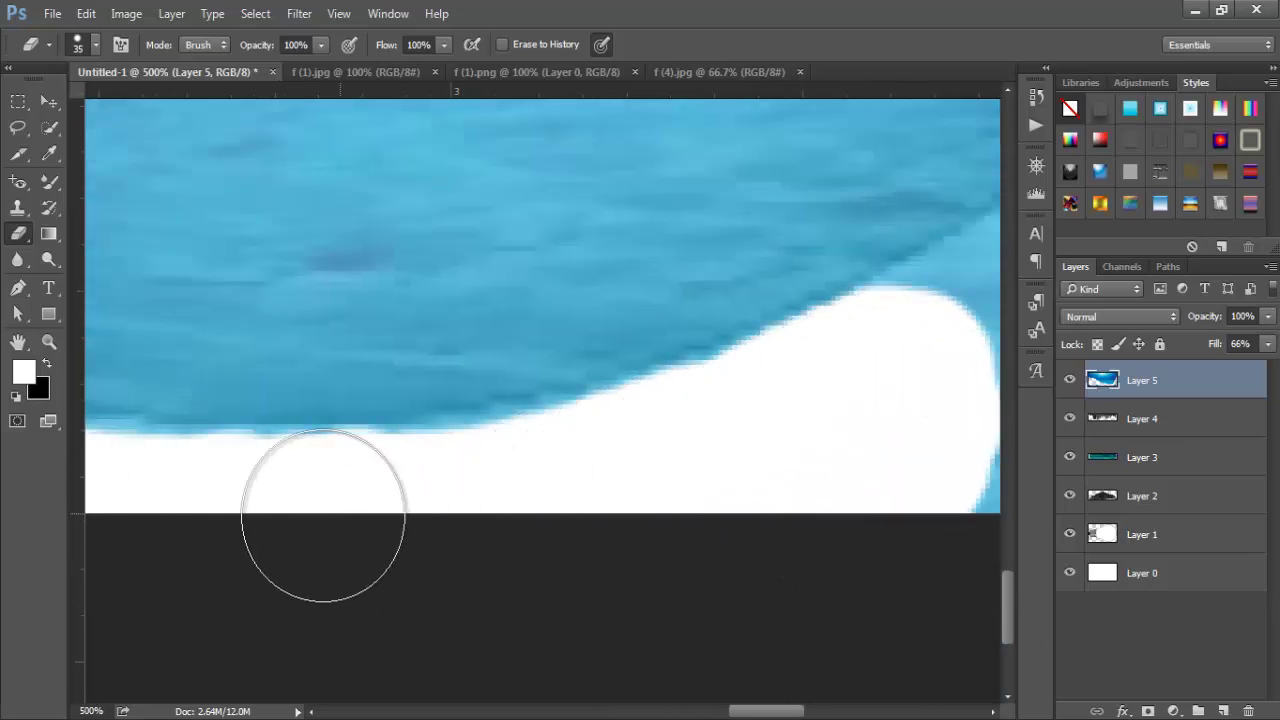
pyautogui.moveTo(766, 712); pyautogui.dragTo(812, 712)
pyautogui.moveTo(440, 440)
pyautogui.mouseDown()
pyautogui.moveTo(737, 345)
pyautogui.moveTo(782, 240)
pyautogui.moveTo(876, 260)
pyautogui.mouseUp()
# Trim Layer 5 along the bulb's rounded side up to the teal water with the 35 px Eraser.
pyautogui.moveTo(1010, 590); pyautogui.dragTo(1010, 548)
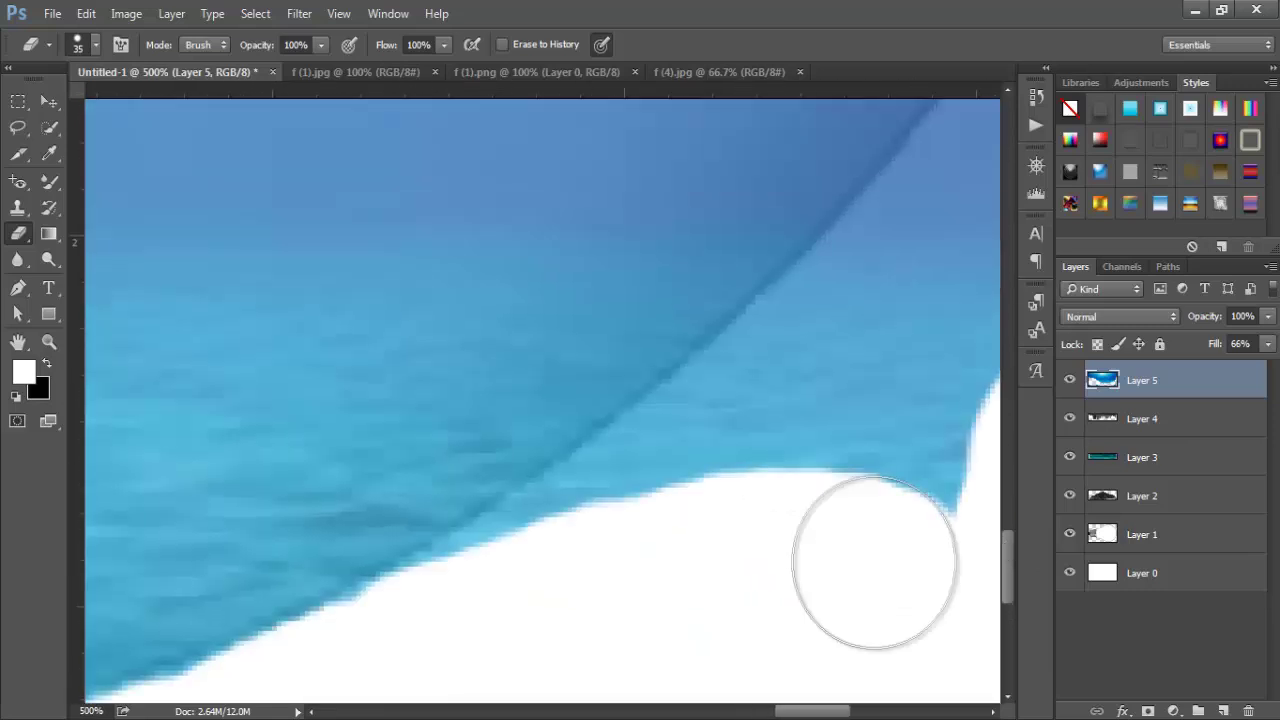
pyautogui.moveTo(513, 601)
pyautogui.mouseDown()
pyautogui.moveTo(701, 483)
pyautogui.moveTo(983, 591)
pyautogui.moveTo(1012, 552)
pyautogui.mouseUp()
pyautogui.moveTo(816, 712); pyautogui.dragTo(852, 713)
pyautogui.moveTo(635, 590)
pyautogui.mouseDown()
pyautogui.moveTo(446, 506)
pyautogui.moveTo(571, 366)
pyautogui.moveTo(525, 417)
pyautogui.mouseUp()
pyautogui.moveTo(1010, 545); pyautogui.dragTo(1010, 508)
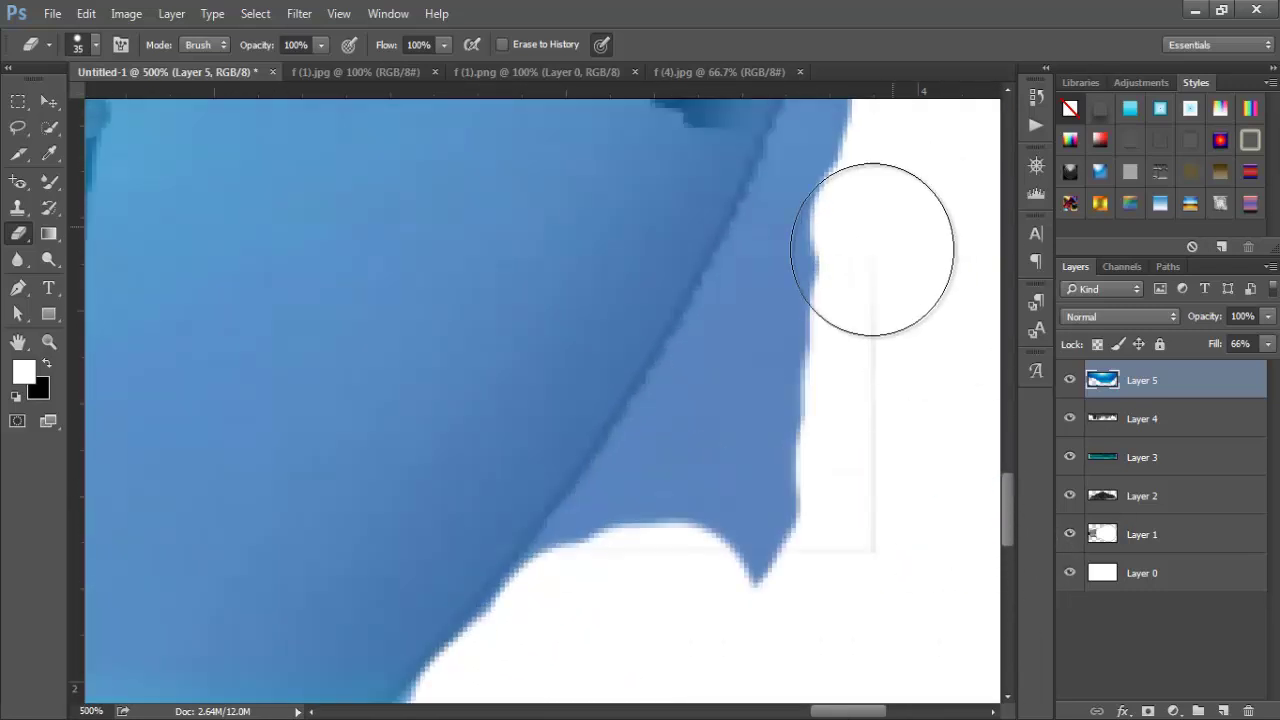
pyautogui.moveTo(871, 249)
pyautogui.mouseDown()
pyautogui.moveTo(677, 483)
pyautogui.moveTo(857, 191)
pyautogui.mouseUp()
pyautogui.moveTo(1008, 503); pyautogui.dragTo(1008, 496)
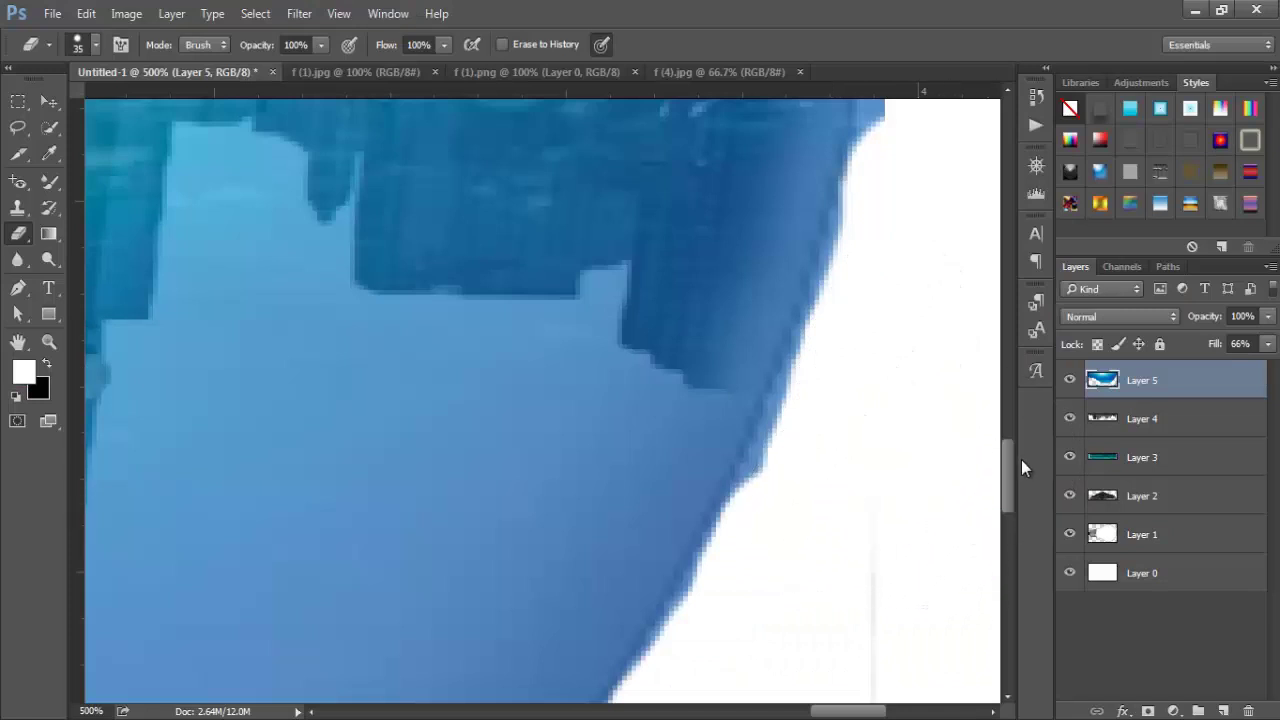
pyautogui.moveTo(1014, 465); pyautogui.dragTo(1009, 425)
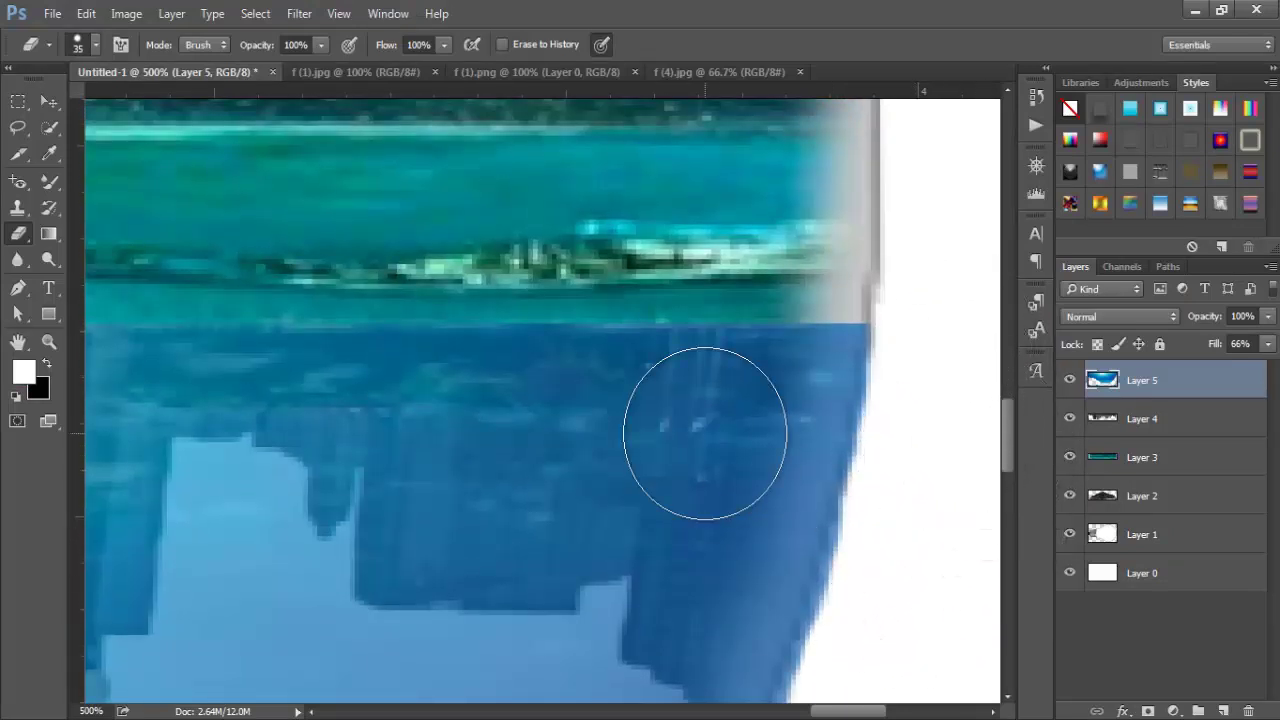
pyautogui.scroll(-5, 366, 394)
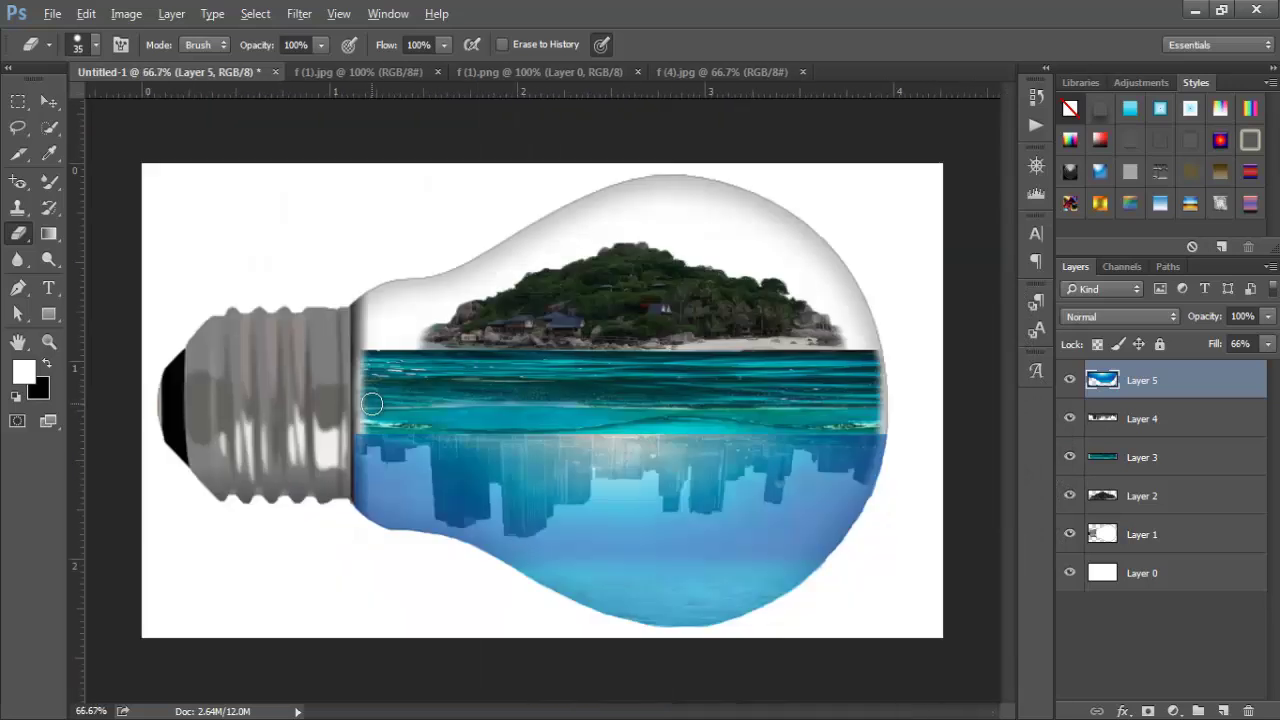
# Add a layer mask to Layer 5 and fade the bulb's lower edge with black-to-white linear gradients.
pyautogui.click(48, 101)
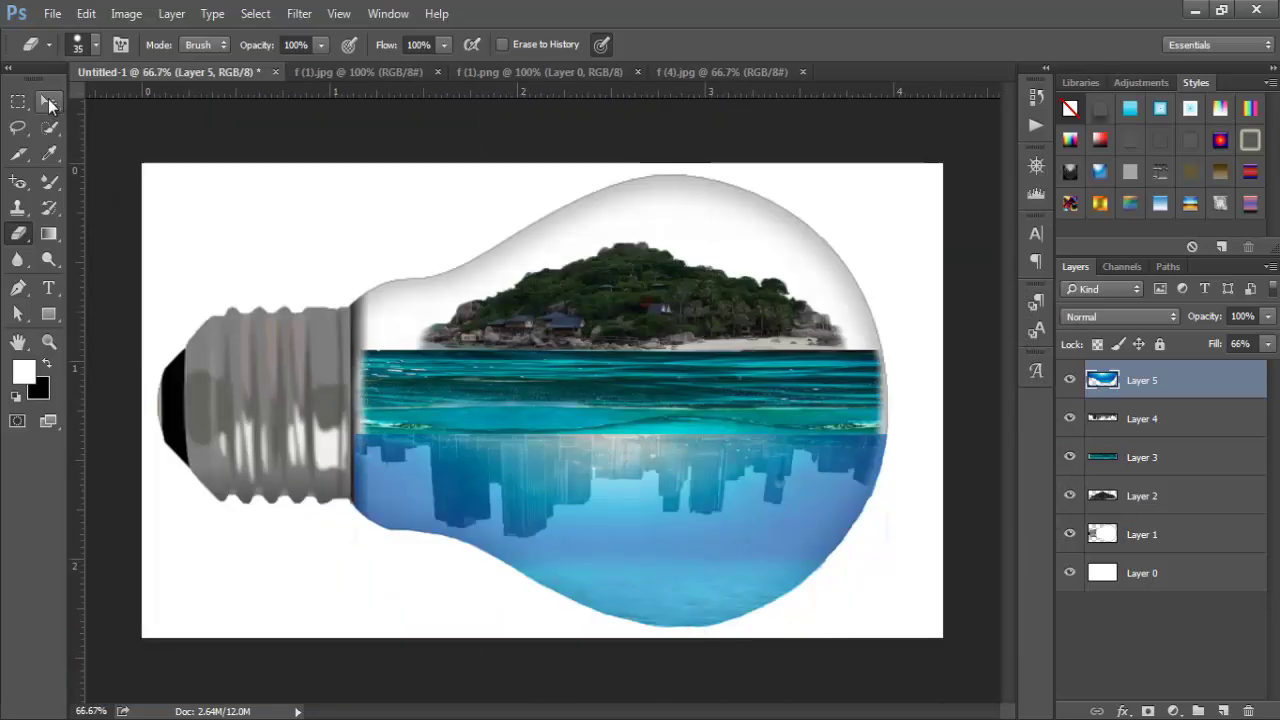
pyautogui.click(1148, 711)
pyautogui.click(49, 236)
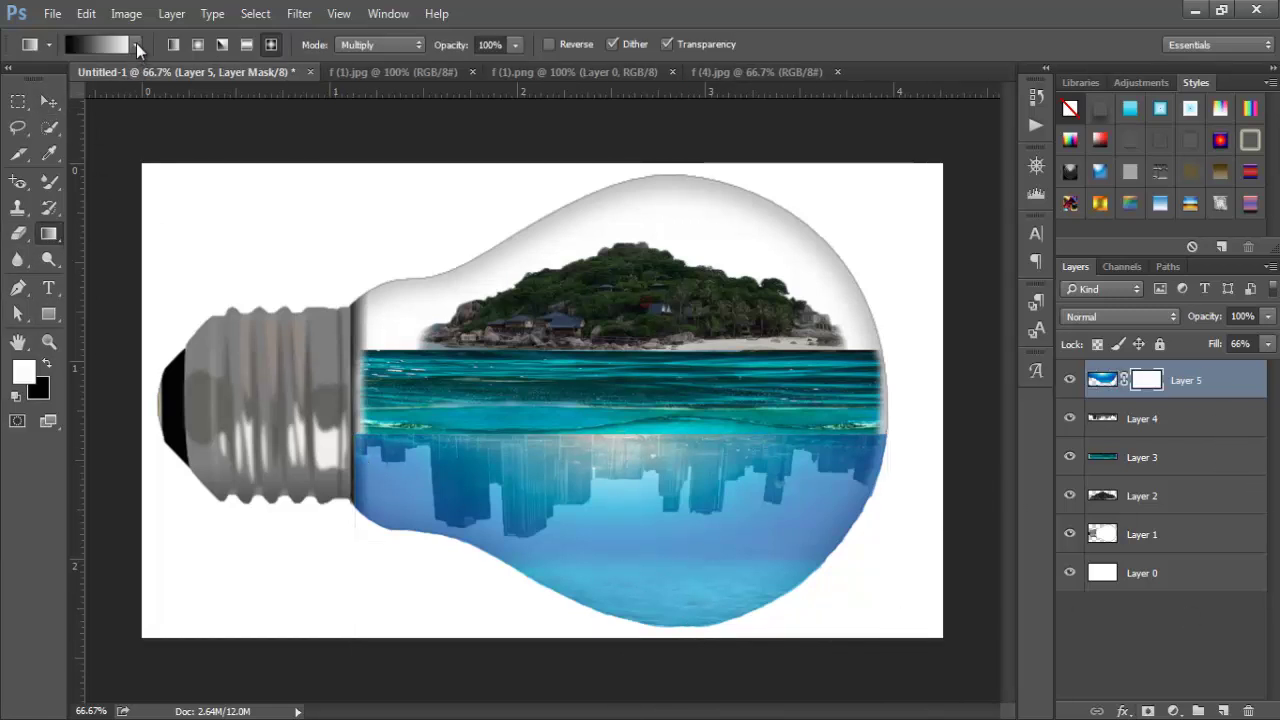
pyautogui.click(173, 44)
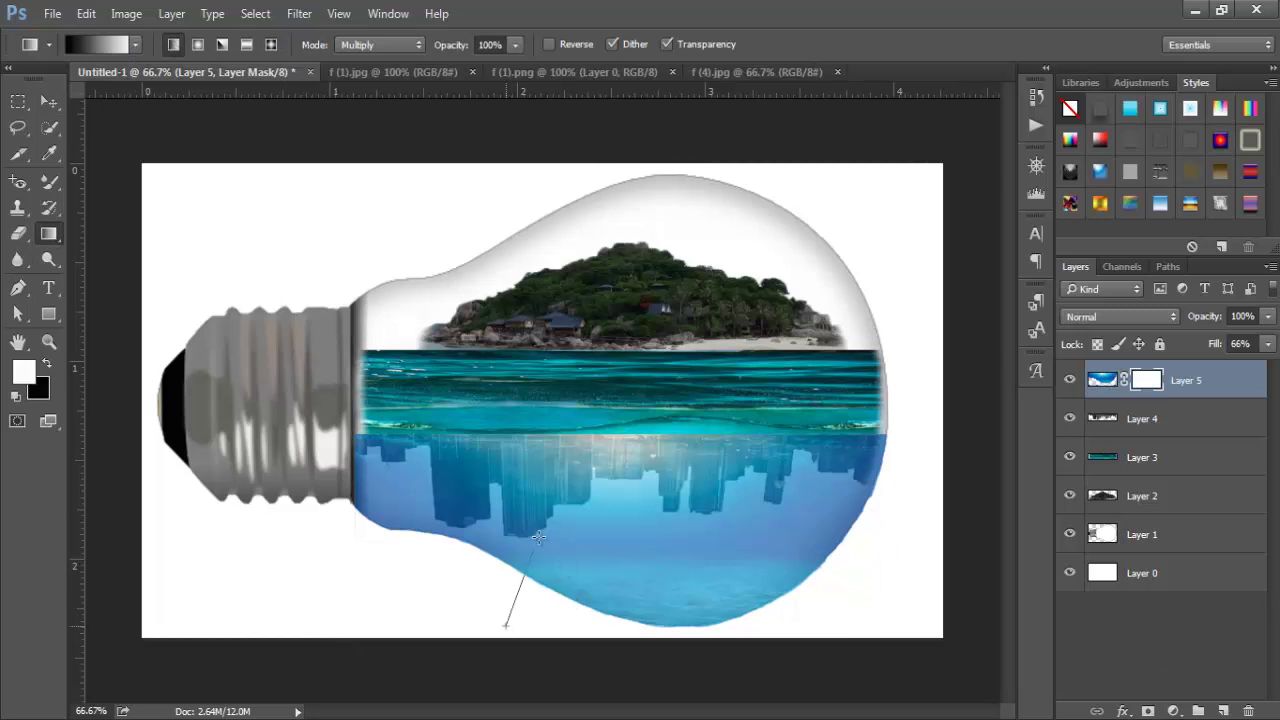
pyautogui.moveTo(538, 537); pyautogui.dragTo(539, 538)
pyautogui.moveTo(772, 578); pyautogui.dragTo(767, 574)
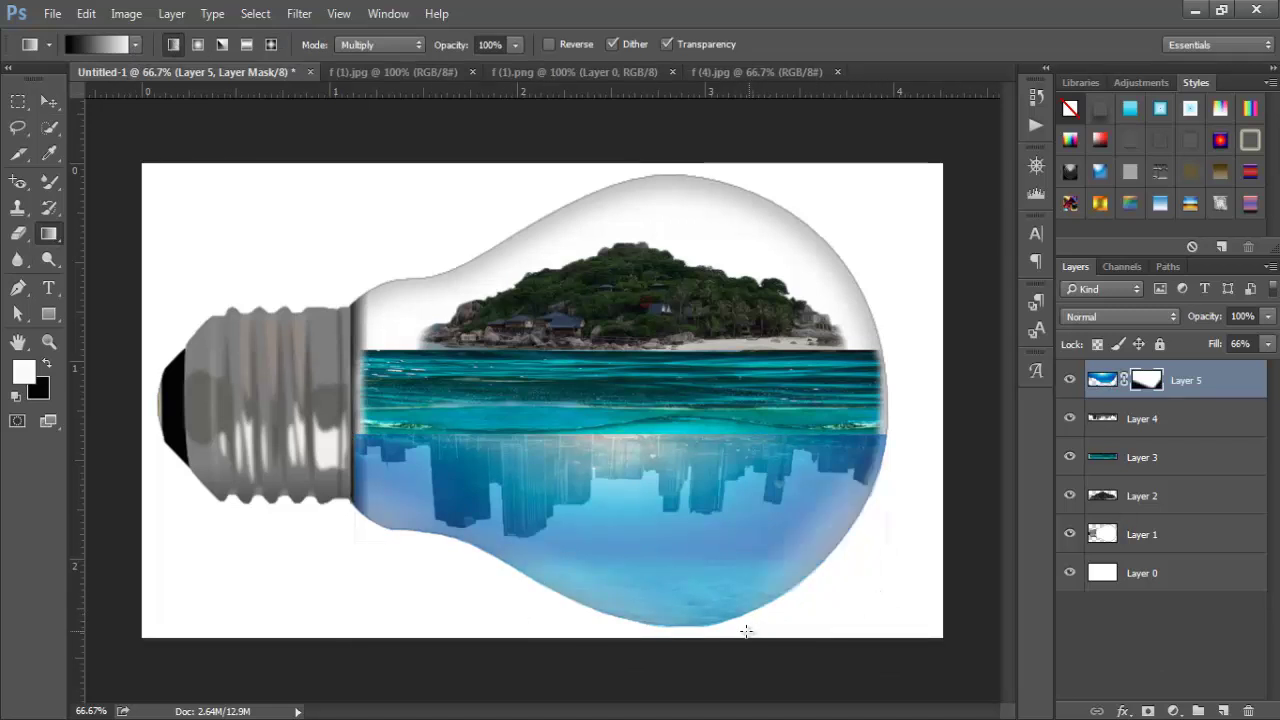
# Draw more linear gradients on Layer 5's mask to fade the underwater scene along the bulb's bottom, metal base and rounded side.
pyautogui.moveTo(746, 631); pyautogui.dragTo(727, 598)
pyautogui.moveTo(644, 604); pyautogui.dragTo(591, 581)
pyautogui.moveTo(535, 612); pyautogui.dragTo(537, 577)
pyautogui.moveTo(354, 538); pyautogui.dragTo(380, 510)
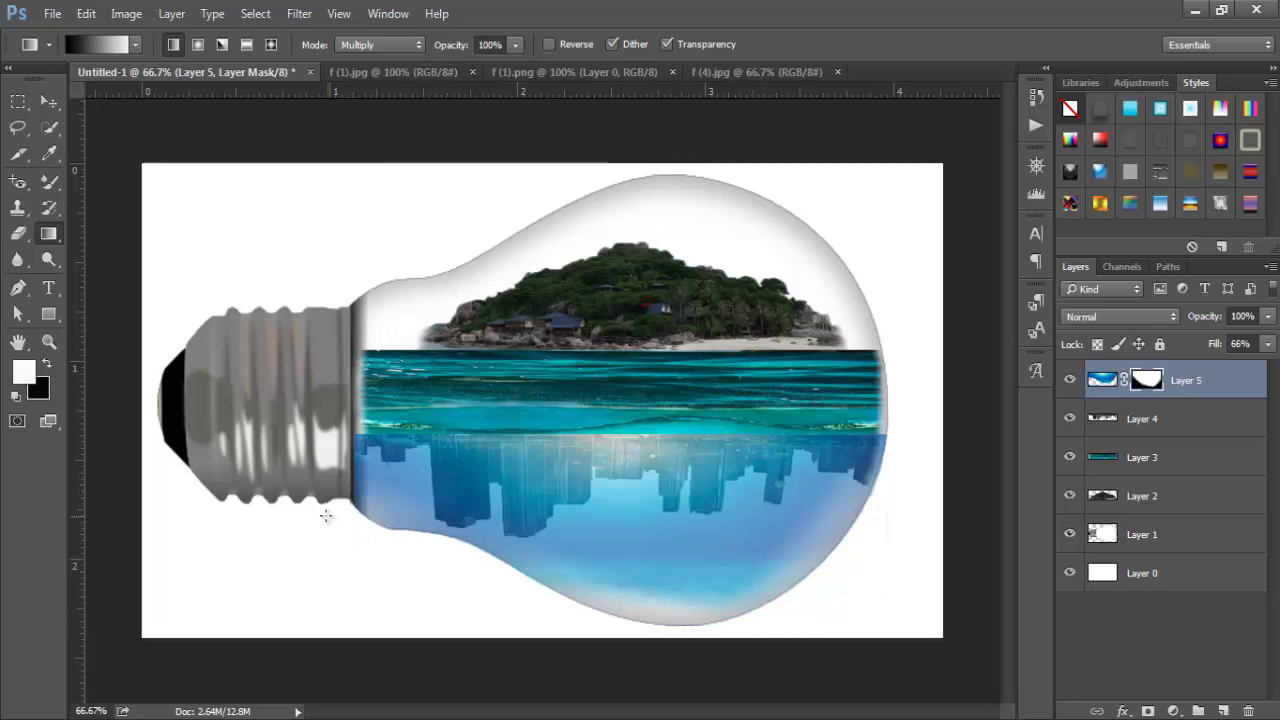
pyautogui.moveTo(391, 467); pyautogui.dragTo(392, 468)
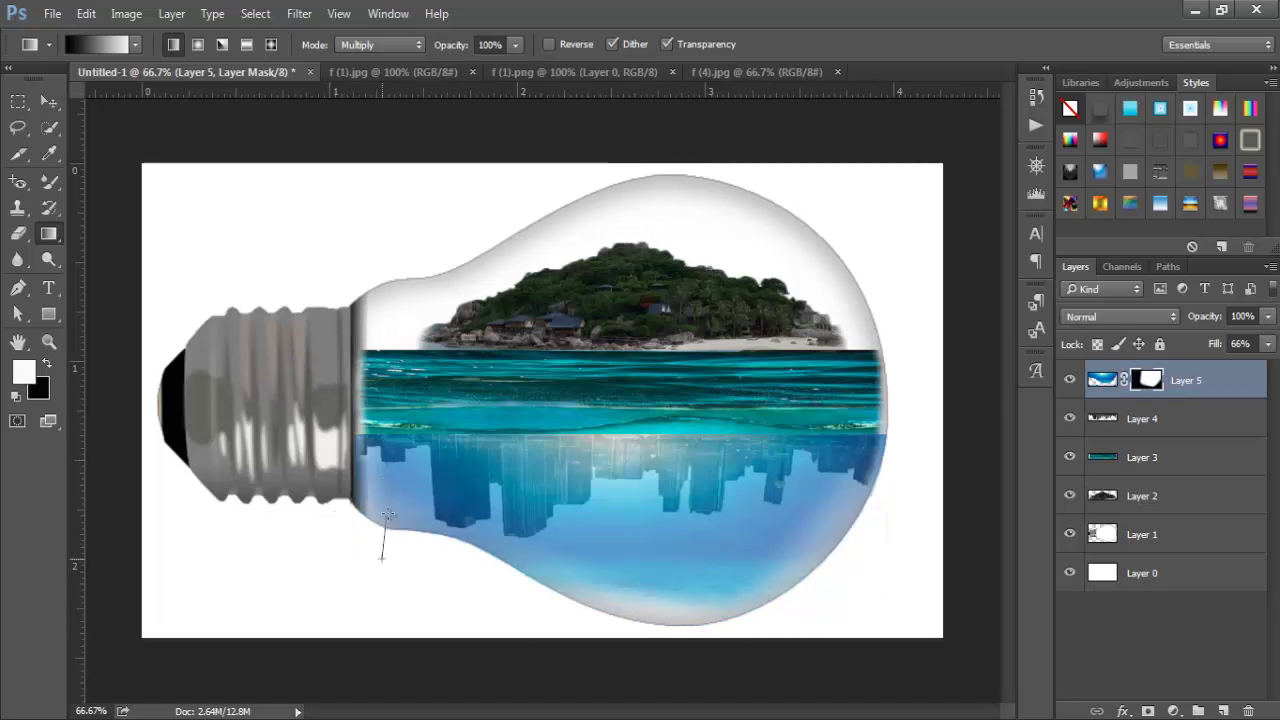
pyautogui.moveTo(389, 514); pyautogui.dragTo(390, 516)
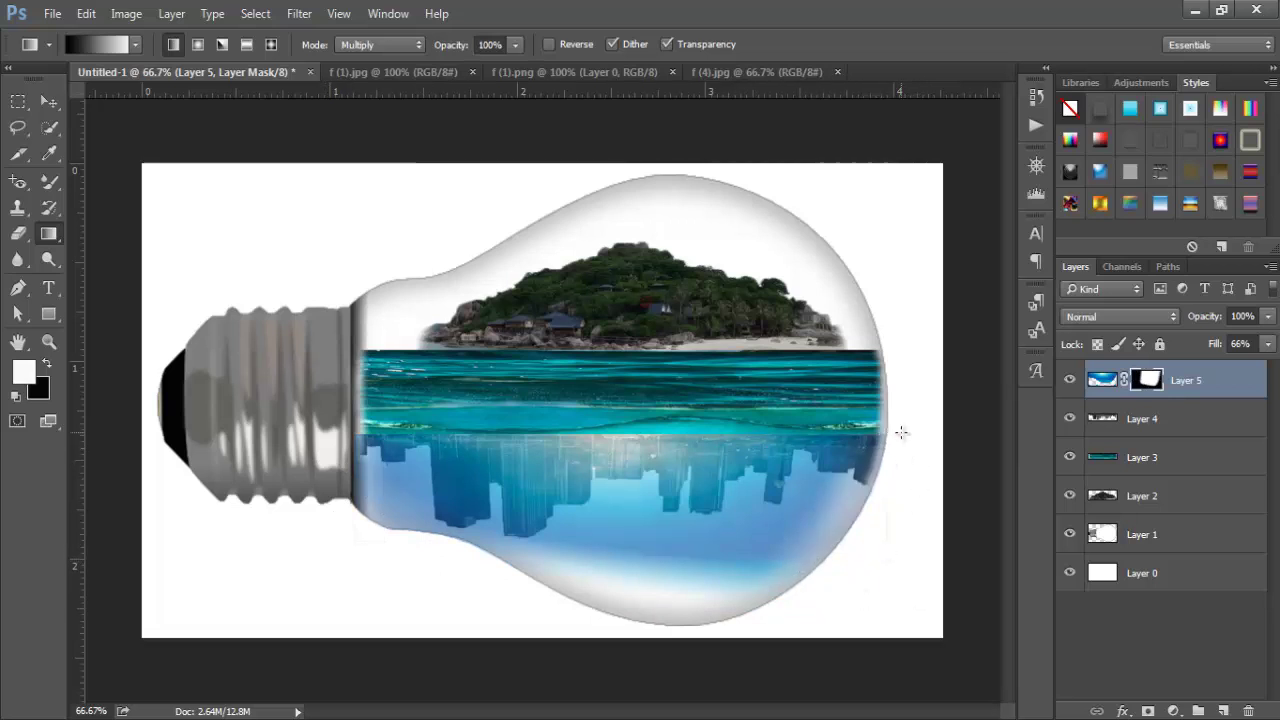
pyautogui.moveTo(868, 440); pyautogui.dragTo(877, 449)
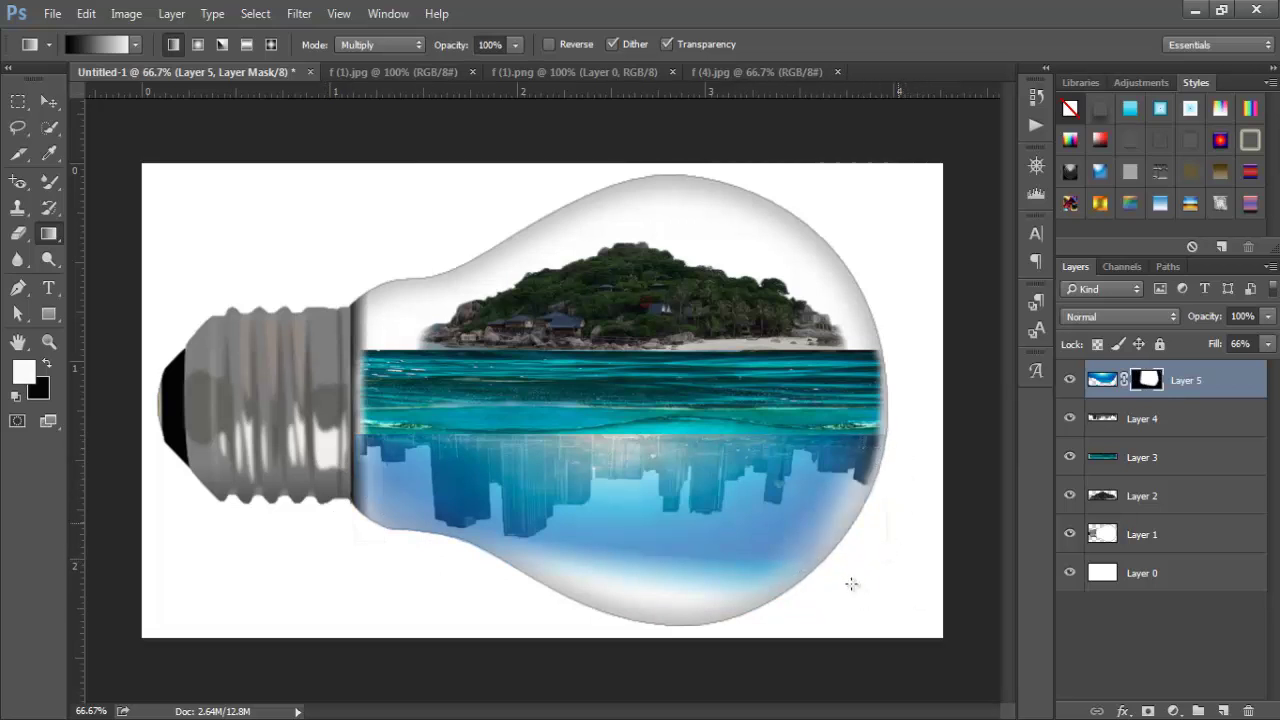
pyautogui.moveTo(777, 567); pyautogui.dragTo(777, 568)
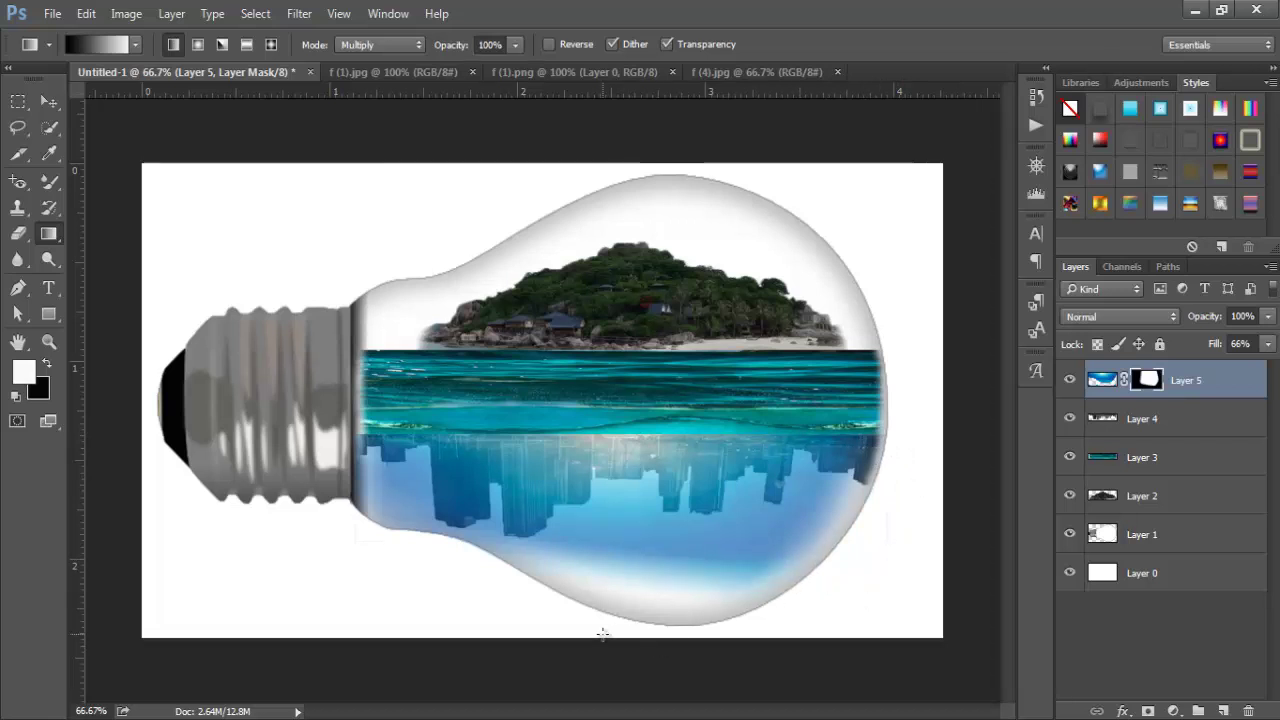
# Bring the shark from f (1).png in directly above Layer 0 and scale it down to about 48%.
pyautogui.click(49, 101)
pyautogui.click(205, 563)
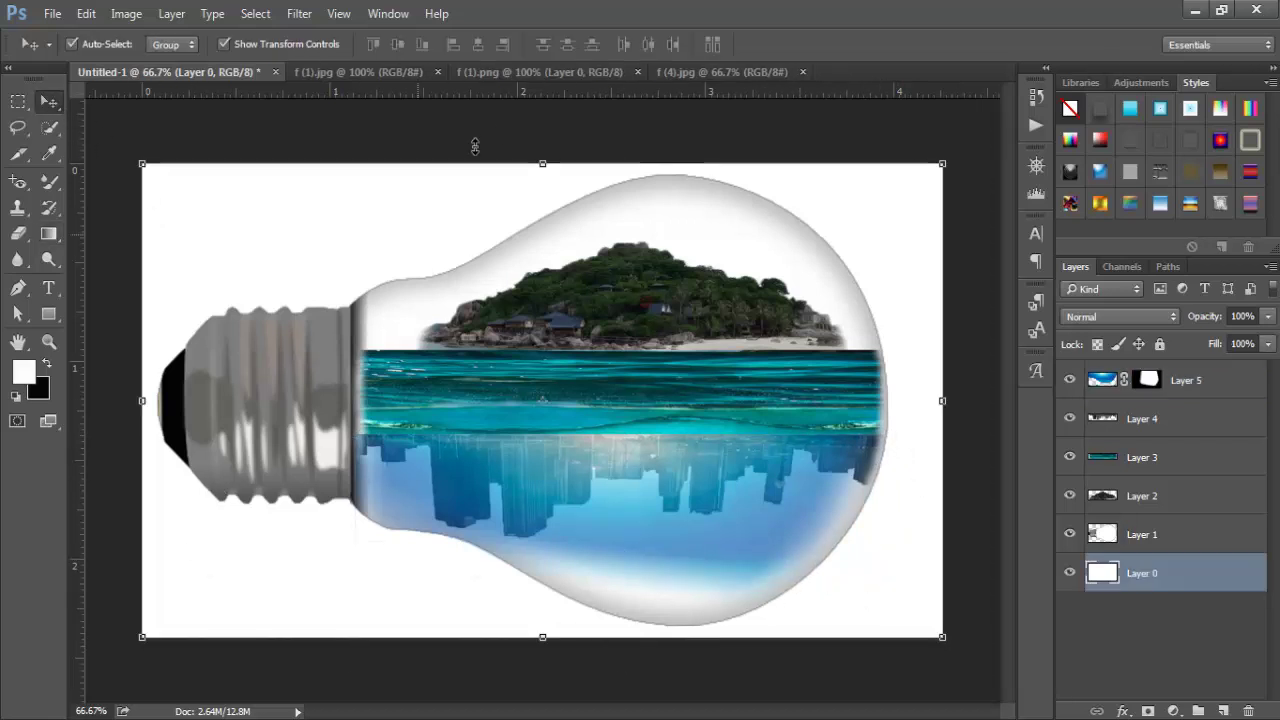
pyautogui.click(530, 75)
pyautogui.moveTo(610, 378); pyautogui.dragTo(516, 530)
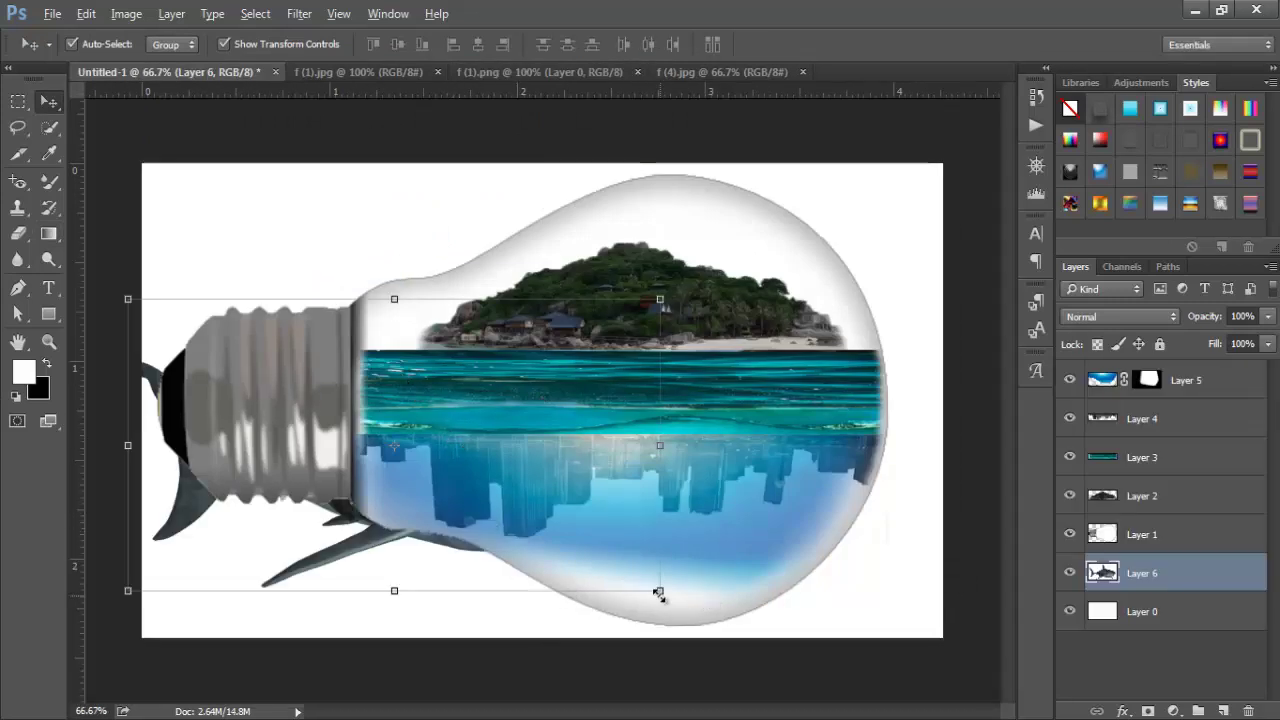
pyautogui.moveTo(659, 590); pyautogui.dragTo(512, 537)
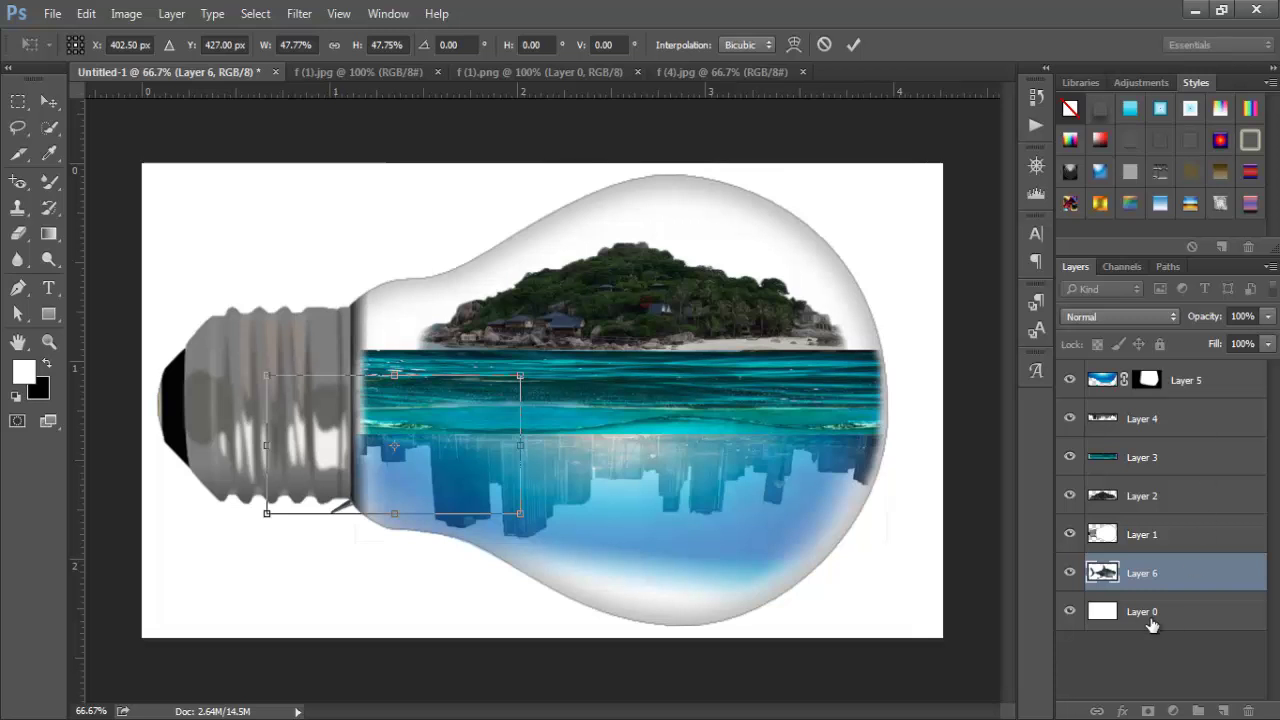
pyautogui.click(856, 44)
# Raise the shark's Layer 6 above Layer 5 and remove its white background with the Magic Eraser.
pyautogui.moveTo(1171, 562); pyautogui.dragTo(1175, 413)
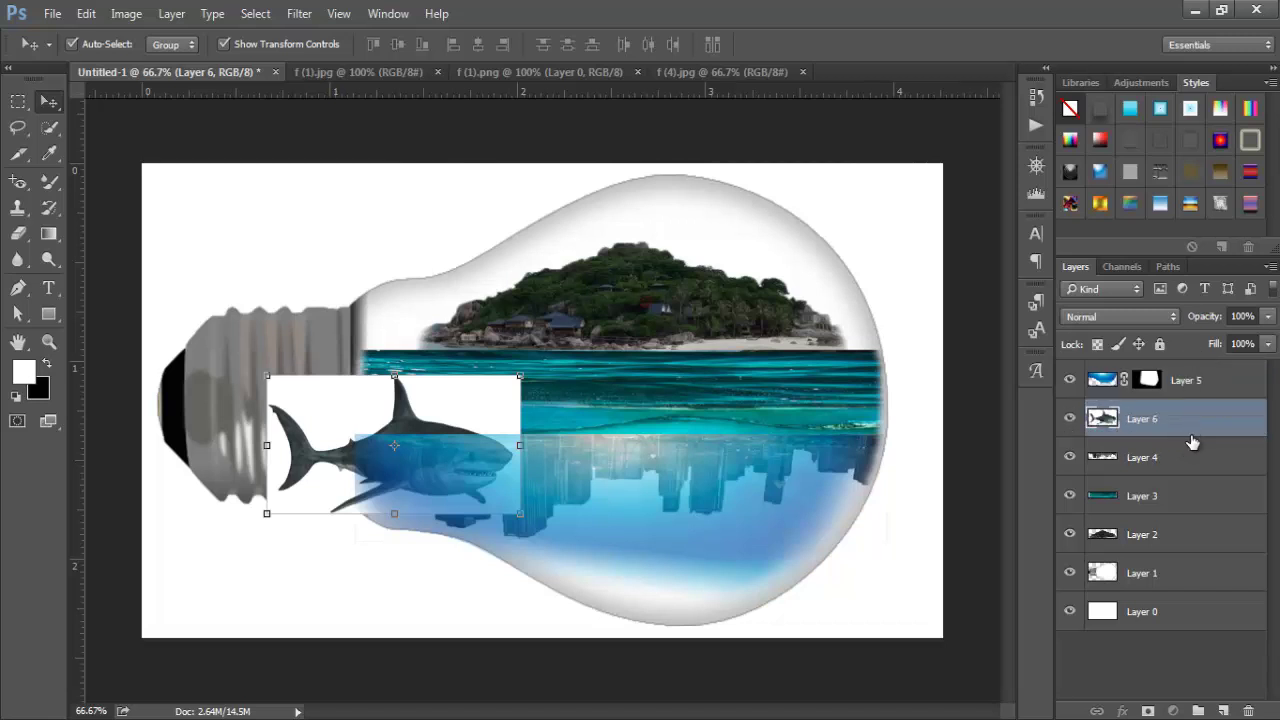
pyautogui.moveTo(1192, 441); pyautogui.dragTo(1190, 444)
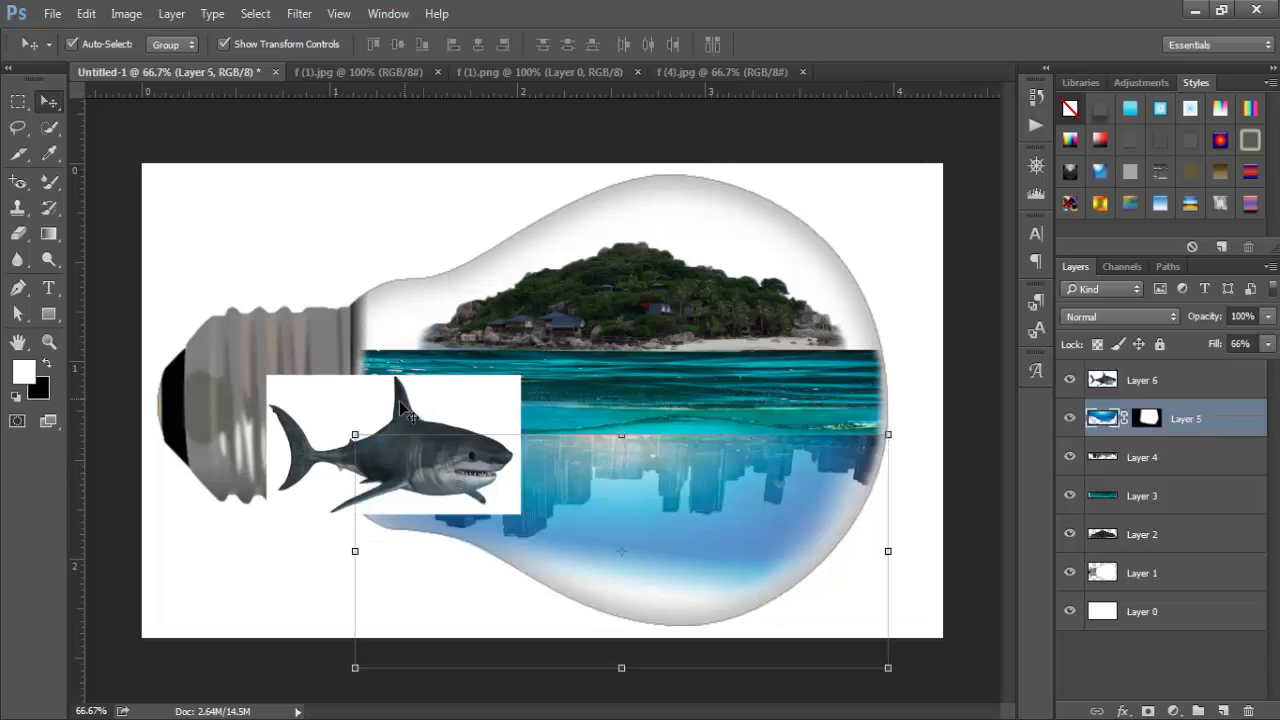
pyautogui.moveTo(399, 400); pyautogui.dragTo(375, 241)
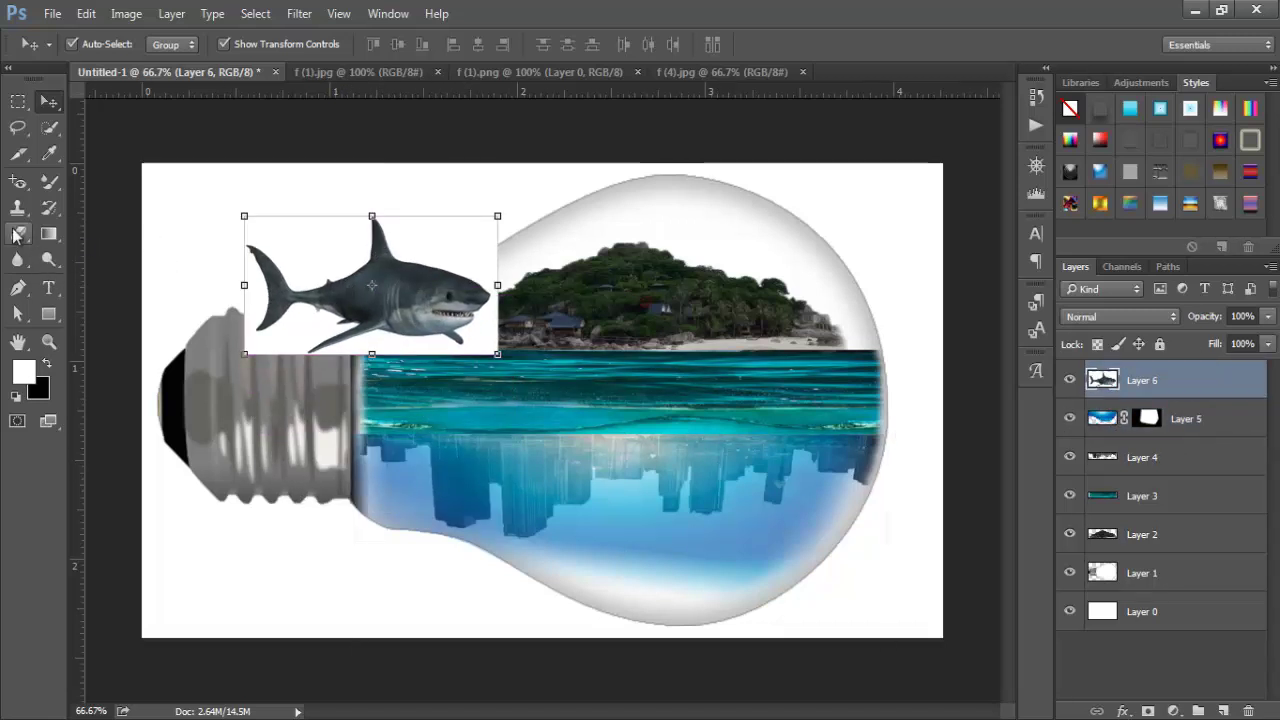
pyautogui.moveTo(16, 236); pyautogui.dragTo(90, 271)
pyautogui.click(333, 238)
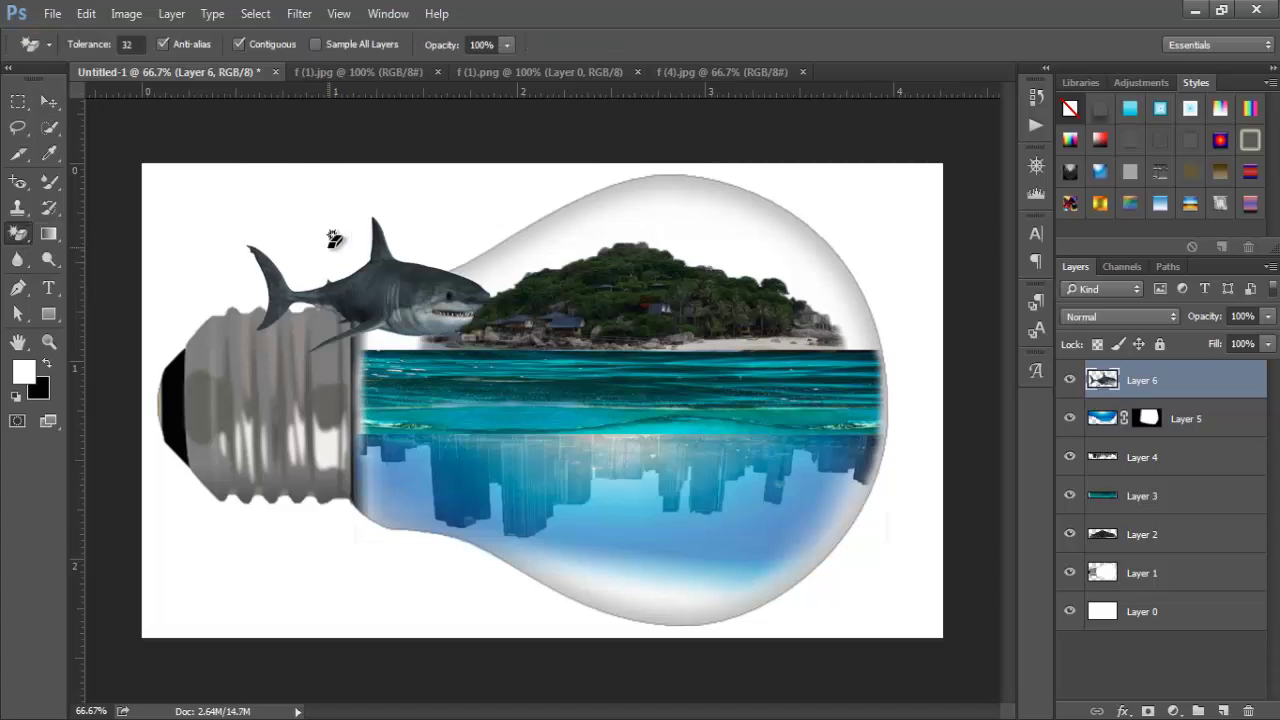
# Place the shark in the blue water below the skyline and scale it to about 40%.
pyautogui.click(48, 101)
pyautogui.moveTo(417, 341); pyautogui.dragTo(705, 545)
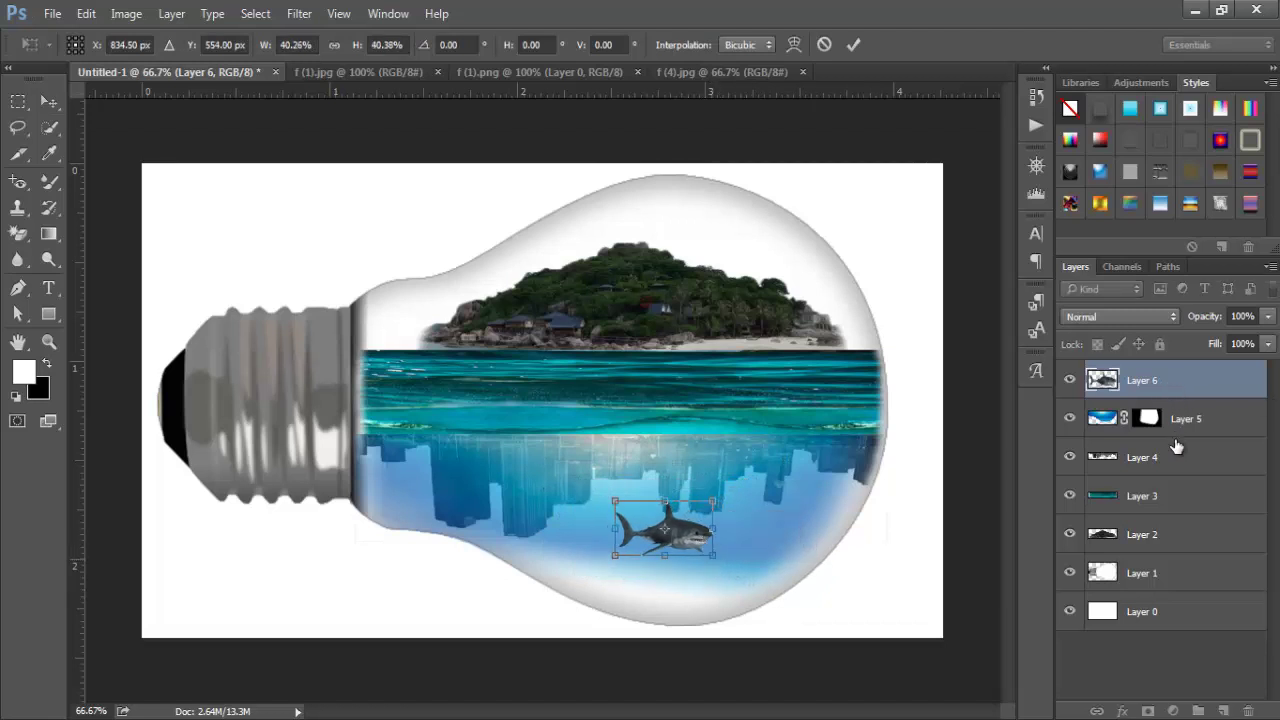
pyautogui.click(853, 42)
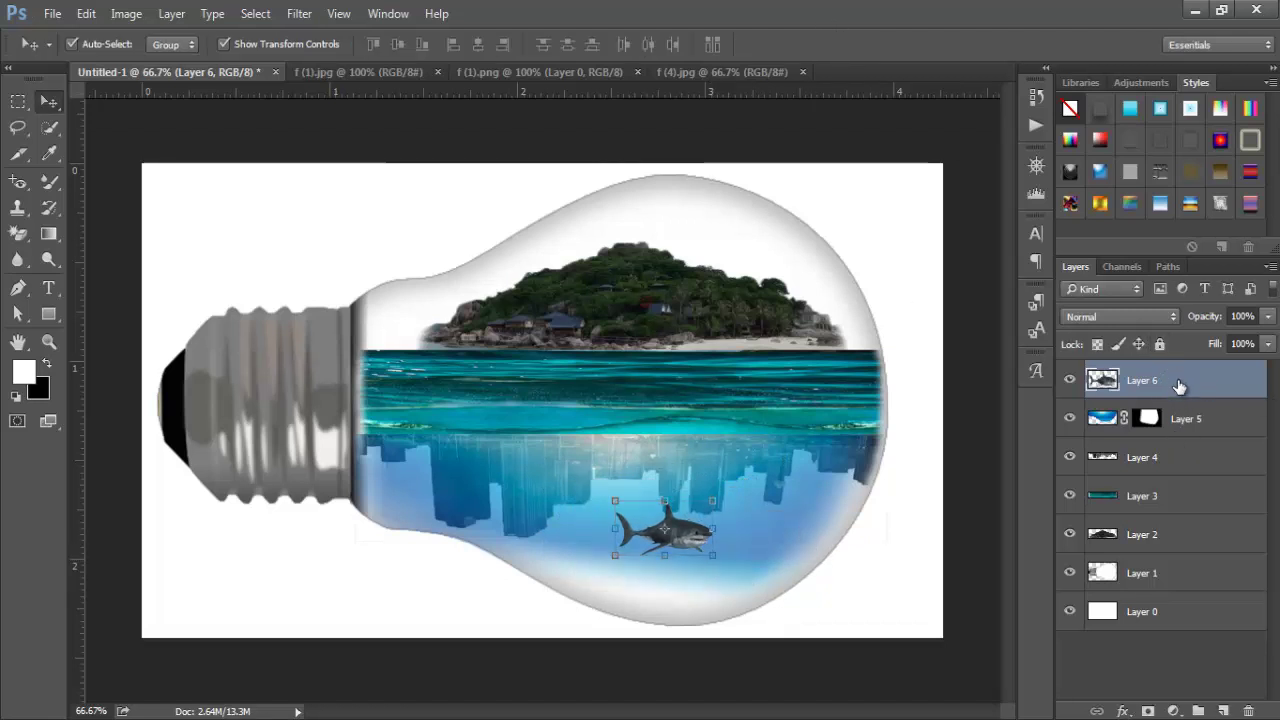
# Lower the shark's Layer 6 to directly beneath Layer 5 so the underwater scene tints it.
pyautogui.moveTo(1179, 386); pyautogui.dragTo(1180, 432)
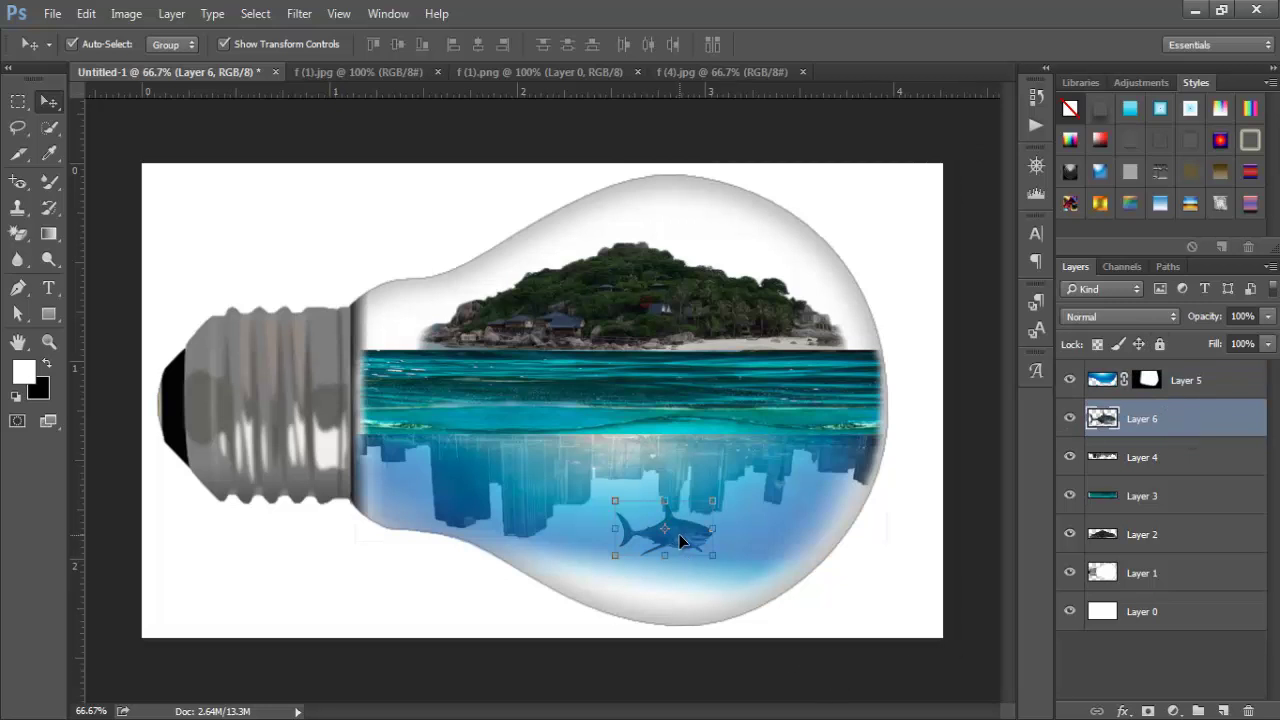
pyautogui.moveTo(679, 534); pyautogui.dragTo(720, 544)
pyautogui.click(931, 490)
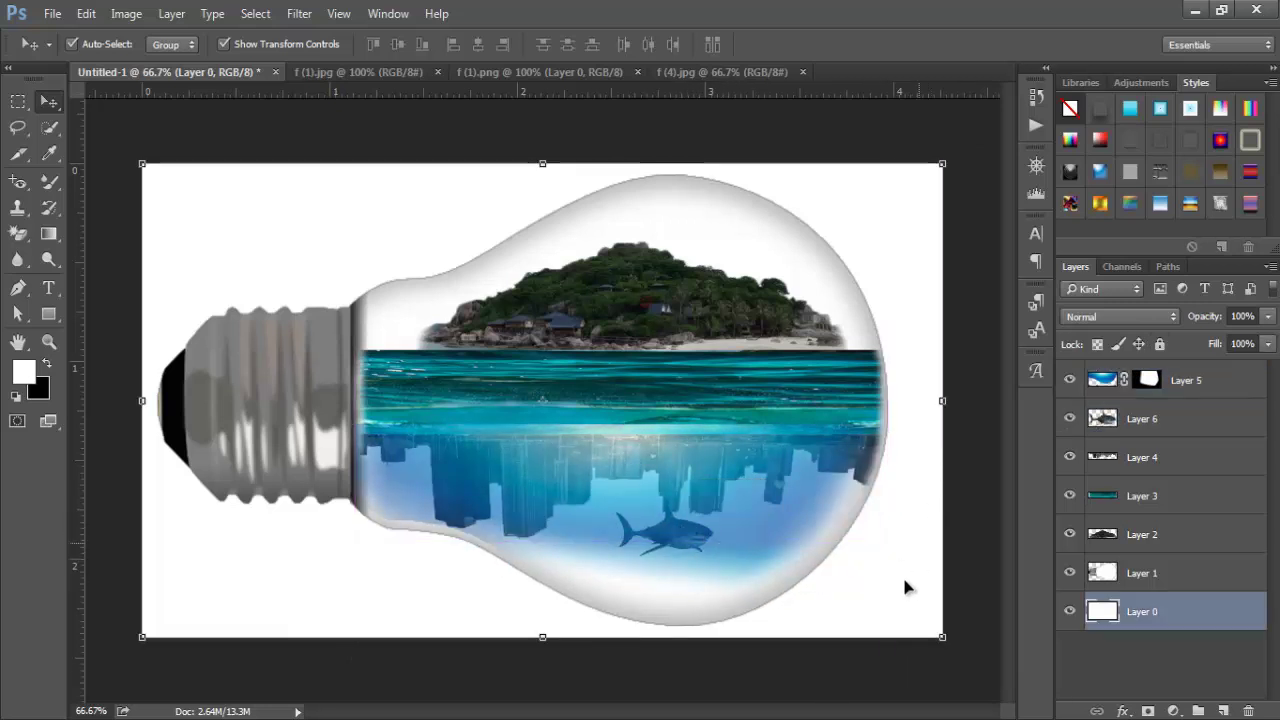
# Nudge the shark on Layer 6 toward the bulb's rounded end and slightly up, under the far buildings of the skyline.
pyautogui.click(1171, 425)
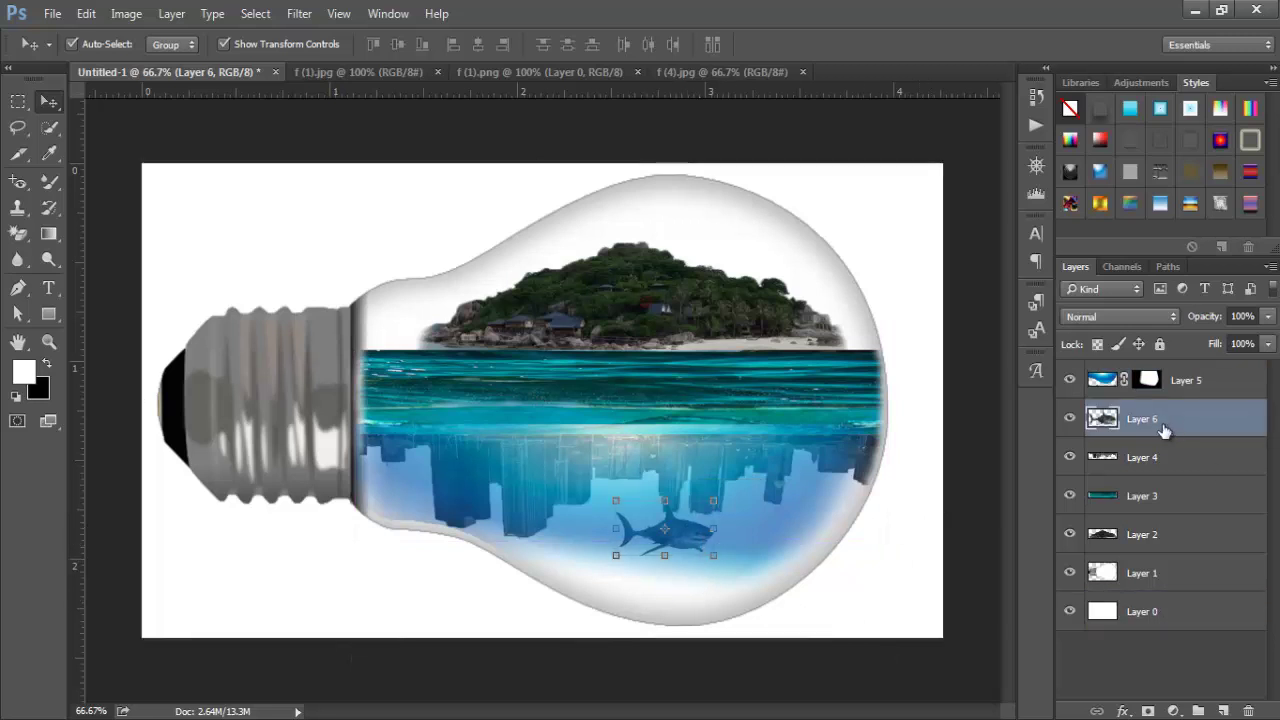
pyautogui.press('Right')
pyautogui.press('Right')
pyautogui.press('Right')
pyautogui.press('Right')
pyautogui.press('Right')
pyautogui.press('Right')
pyautogui.press('Right')
pyautogui.press('Right')
pyautogui.press('Right')
pyautogui.press('Right')
pyautogui.press('Right')
pyautogui.press('Right')
pyautogui.press('Right')
pyautogui.press('Right')
pyautogui.press('Right')
pyautogui.press('Right')
pyautogui.press('Right')
pyautogui.press('Right')
pyautogui.press('Right')
pyautogui.press('Right')
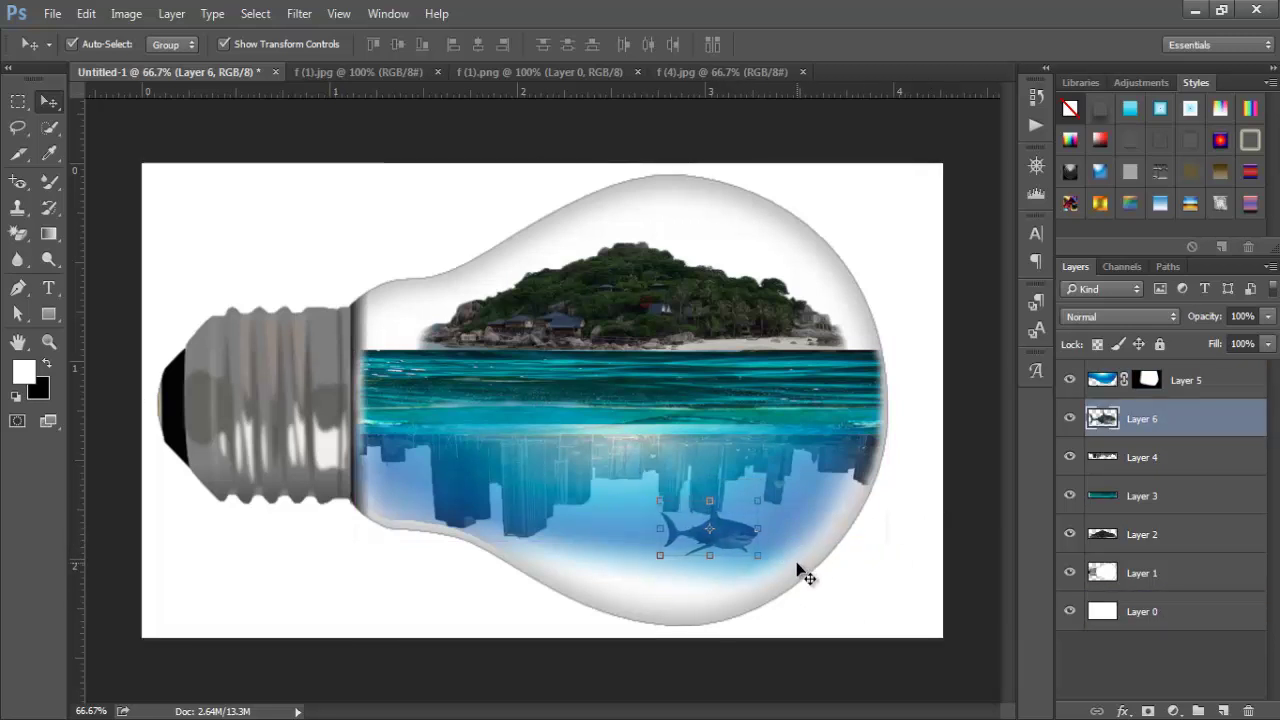
pyautogui.press('Right')
pyautogui.press('Right')
pyautogui.press('Right')
pyautogui.press('Right')
pyautogui.press('Right')
pyautogui.press('Right')
pyautogui.press('Right')
pyautogui.press('Right')
pyautogui.press('Right')
pyautogui.press('Right')
pyautogui.press('Right')
pyautogui.press('Right')
pyautogui.press('Right')
pyautogui.press('Right')
pyautogui.press('Right')
pyautogui.press('Right')
pyautogui.press('Right')
pyautogui.press('Right')
pyautogui.press('Right')
pyautogui.press('Right')
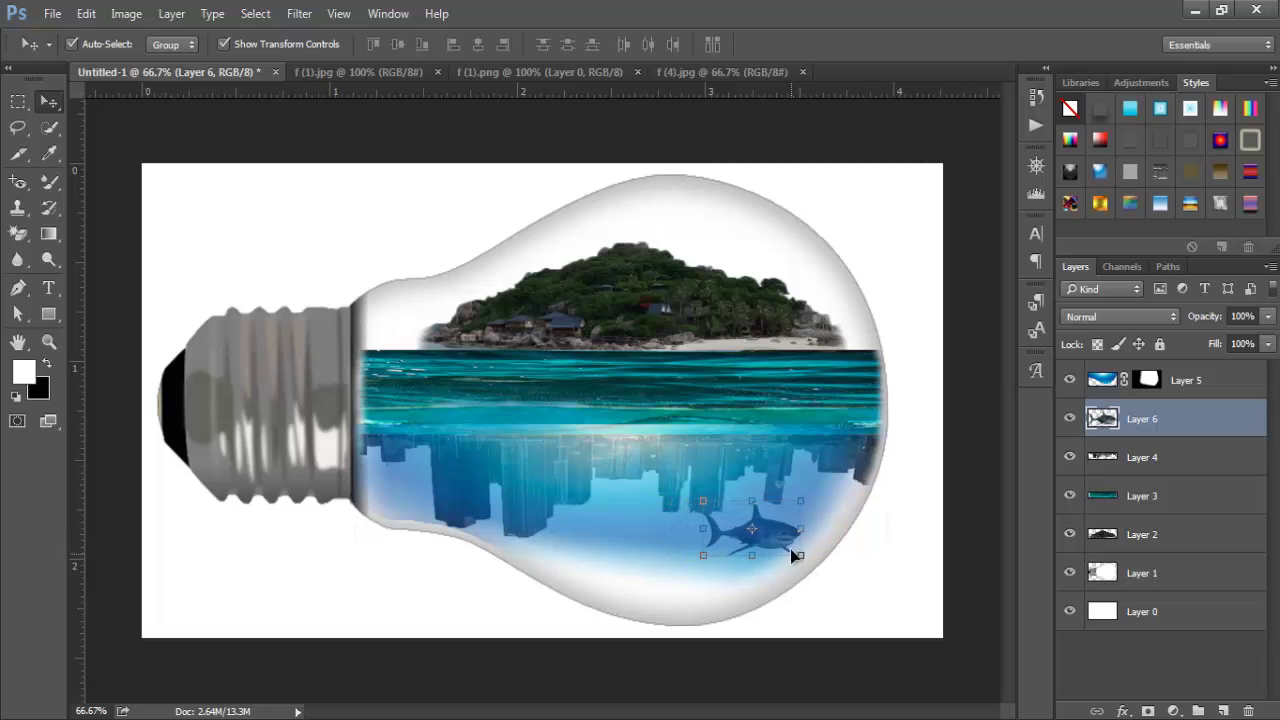
pyautogui.press('Up')
pyautogui.press('Up')
pyautogui.press('Up')
pyautogui.press('Up')
pyautogui.press('Up')
pyautogui.press('Up')
pyautogui.press('Up')
pyautogui.press('Up')
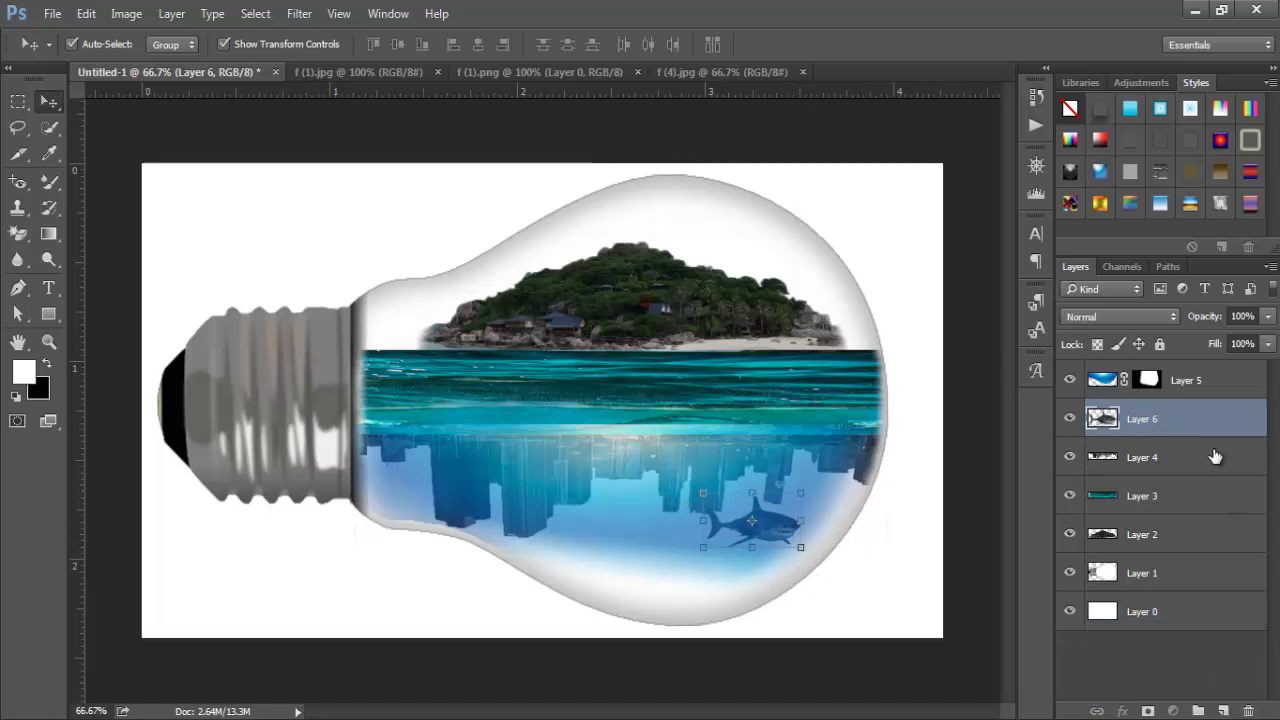
# Duplicate the shark's Layer 6 and shift the copy toward the metal base until it swims clear behind the original shark.
pyautogui.moveTo(1199, 422); pyautogui.dragTo(1225, 711)
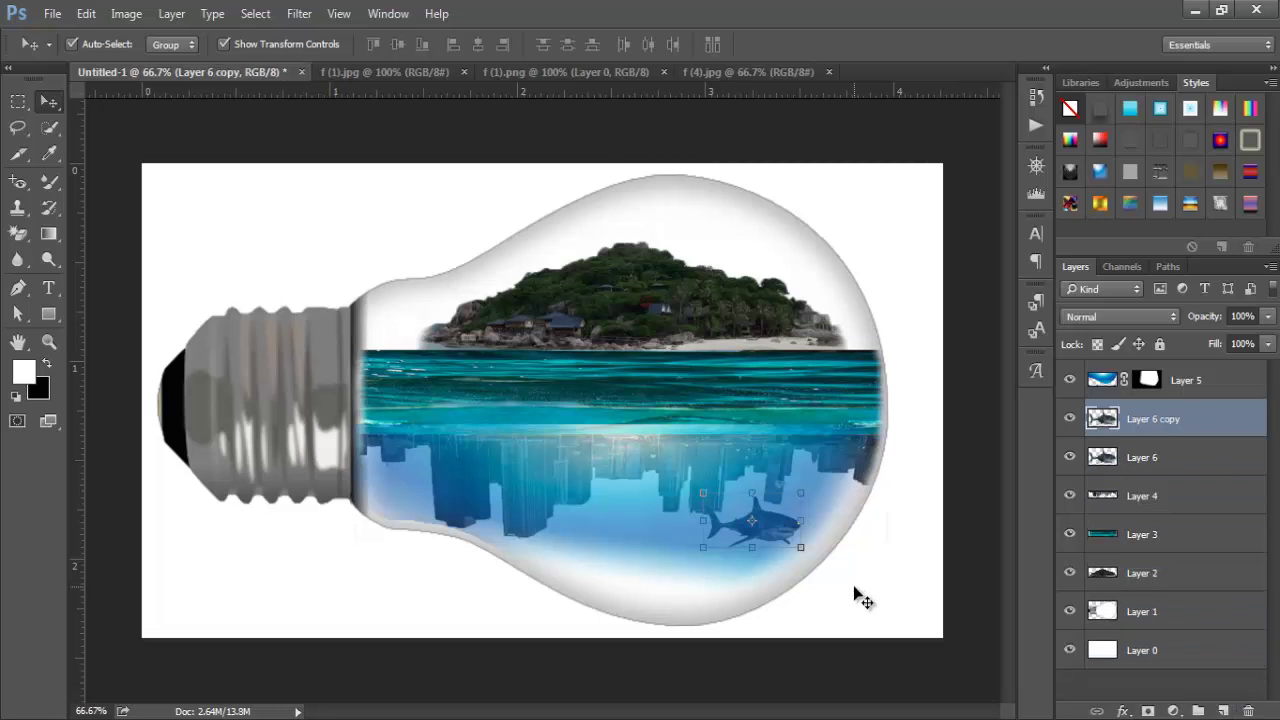
pyautogui.hotkey('shift', 'Left')
pyautogui.hotkey('shift', 'Left')
pyautogui.hotkey('shift', 'Left')
pyautogui.hotkey('shift', 'Left')
pyautogui.hotkey('shift', 'Left')
pyautogui.hotkey('shift', 'Left')
pyautogui.hotkey('shift', 'Left')
pyautogui.hotkey('shift', 'Left')
pyautogui.hotkey('shift', 'Left')
pyautogui.hotkey('shift', 'Left')
pyautogui.hotkey('shift', 'Left')
pyautogui.hotkey('shift', 'Left')
pyautogui.hotkey('shift', 'Left')
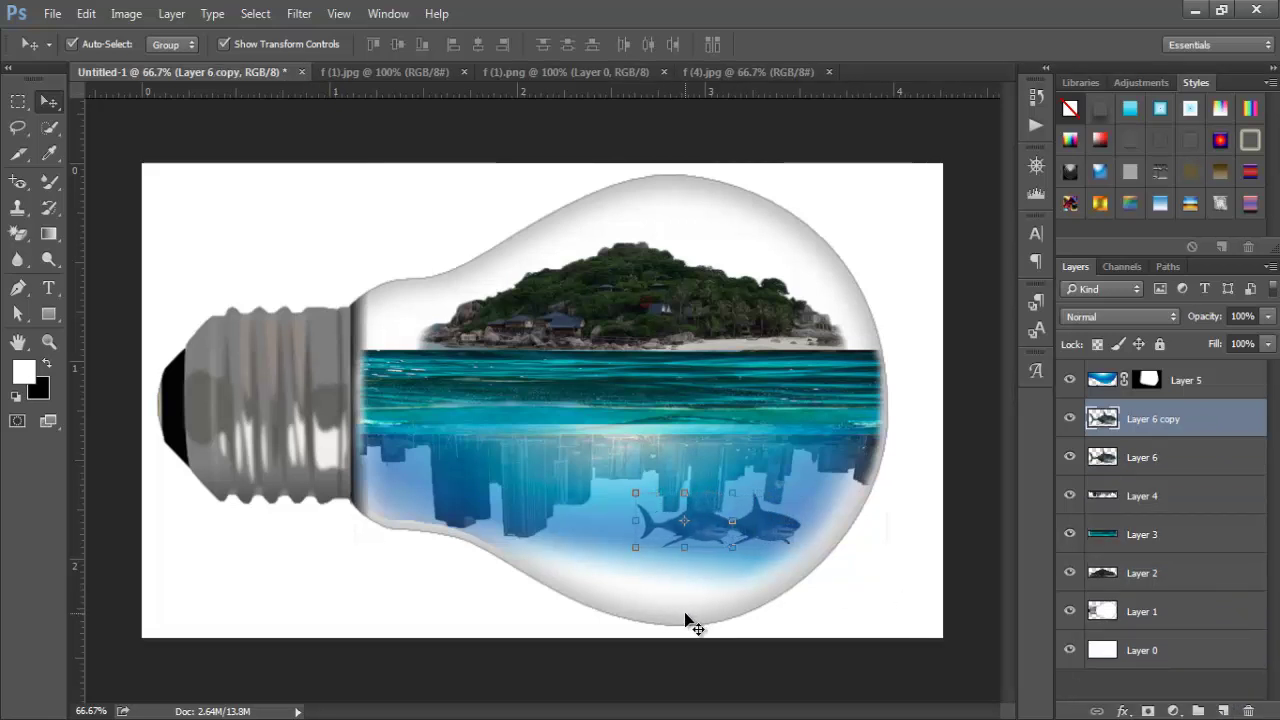
pyautogui.hotkey('shift', 'Left')
pyautogui.hotkey('shift', 'Left')
pyautogui.hotkey('shift', 'Left')
pyautogui.hotkey('shift', 'Left')
pyautogui.hotkey('shift', 'Left')
pyautogui.hotkey('shift', 'Left')
pyautogui.hotkey('shift', 'Left')
pyautogui.hotkey('shift', 'Left')
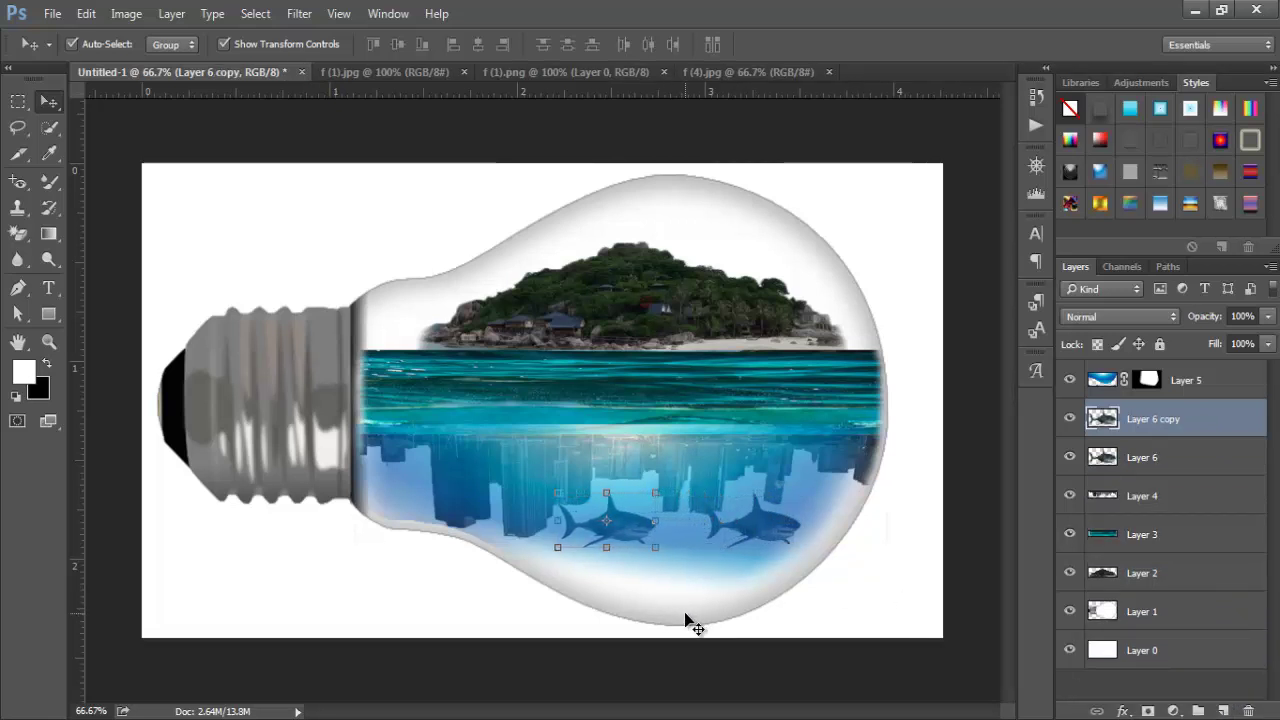
# Nudge the underwater scene on Layer 5 slightly down and toward the metal base to align its upper edge with the waterline.
pyautogui.hotkey('alt', ']')
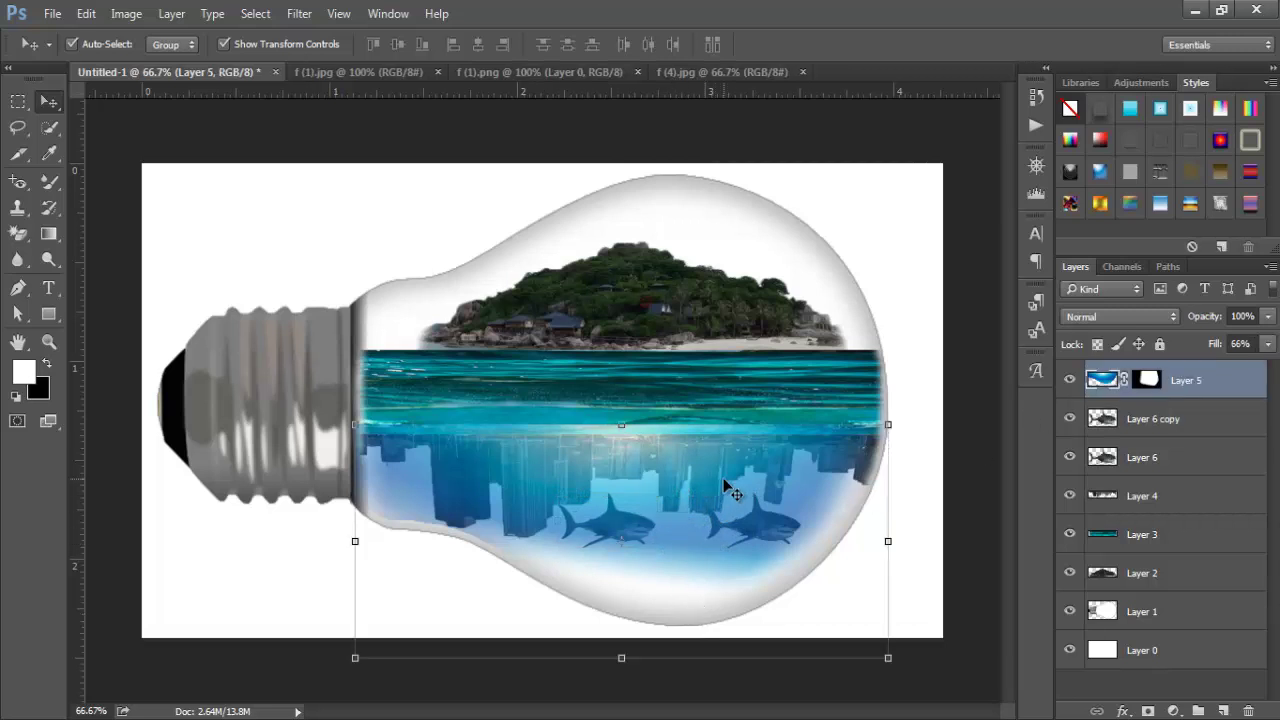
pyautogui.press('Left')
pyautogui.press('Left')
pyautogui.press('Left')
pyautogui.press('Down')
pyautogui.press('Down')
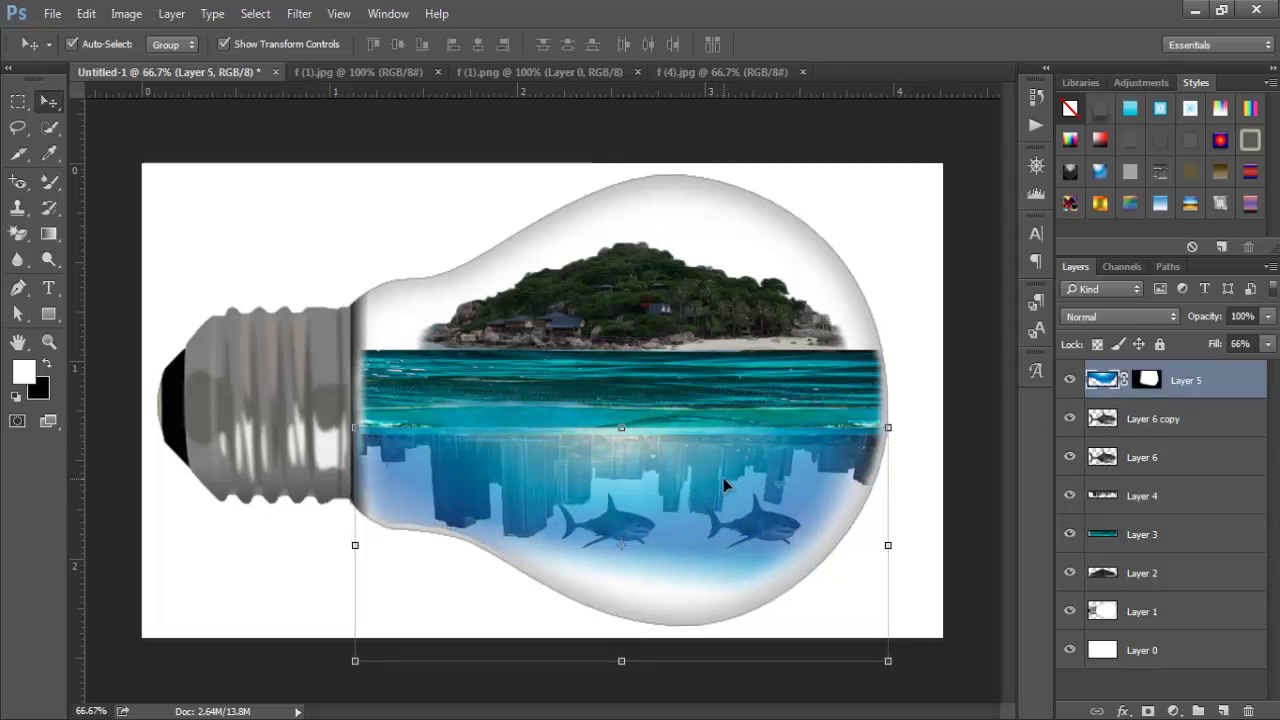
pyautogui.press('Left')
pyautogui.press('Left')
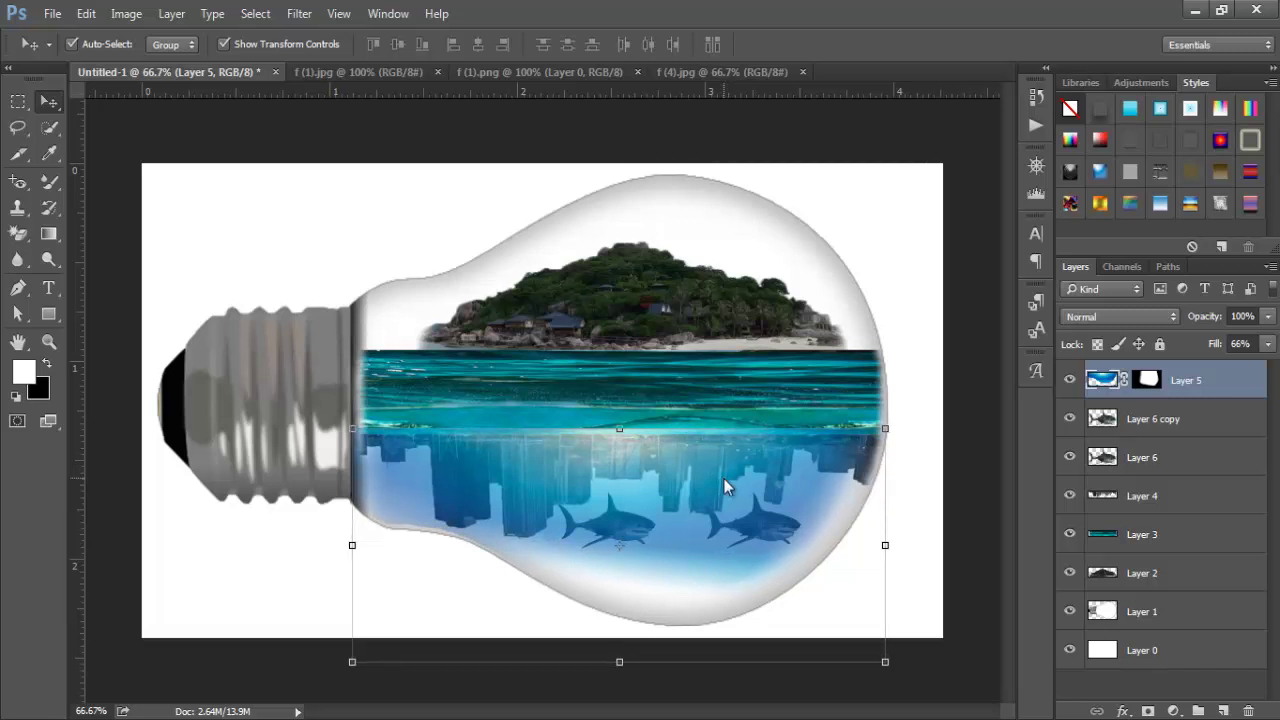
pyautogui.press('Down')
pyautogui.press('Down')
pyautogui.press('Down')
pyautogui.press('Down')
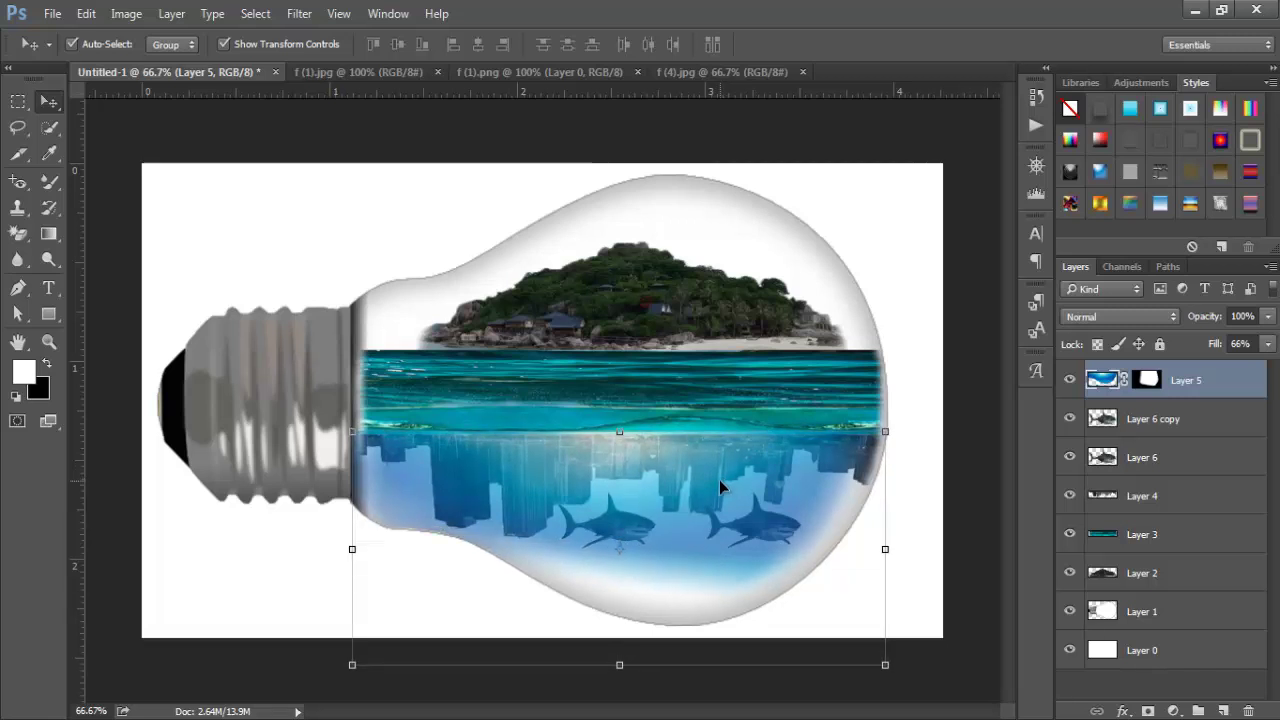
pyautogui.hotkey('ctrl', 't')
pyautogui.click(856, 45)
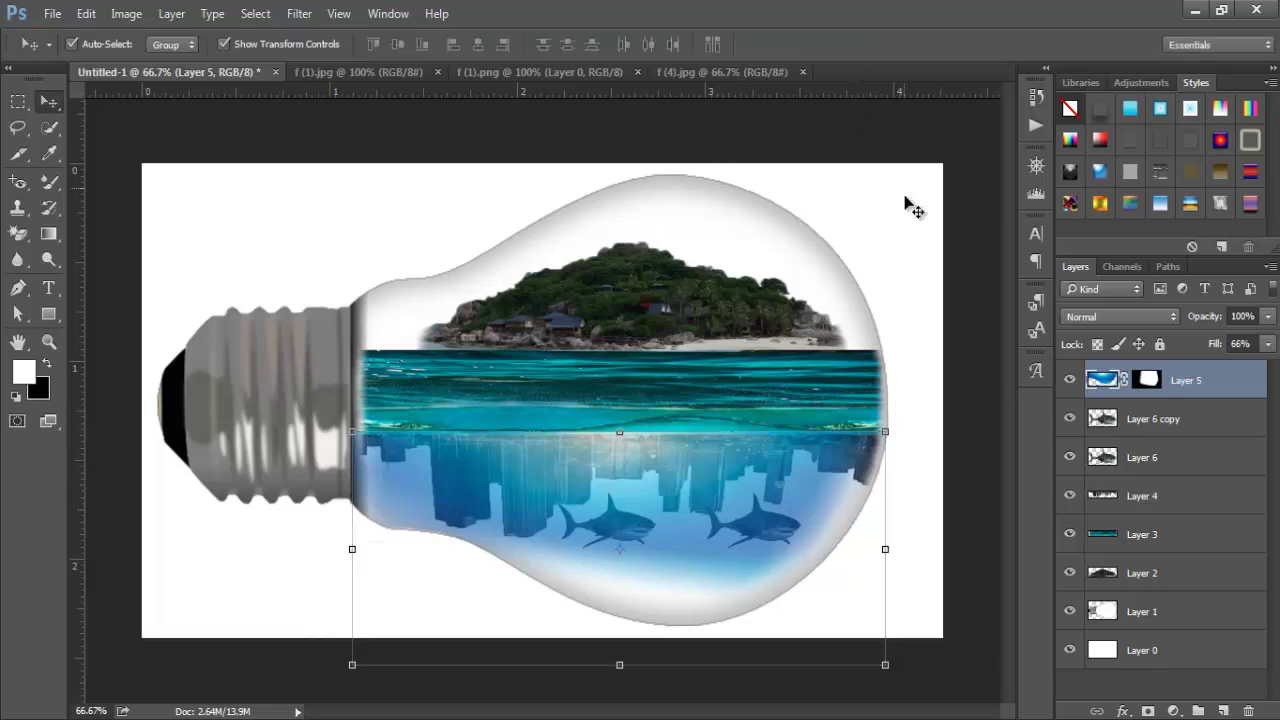
pyautogui.click(926, 453)
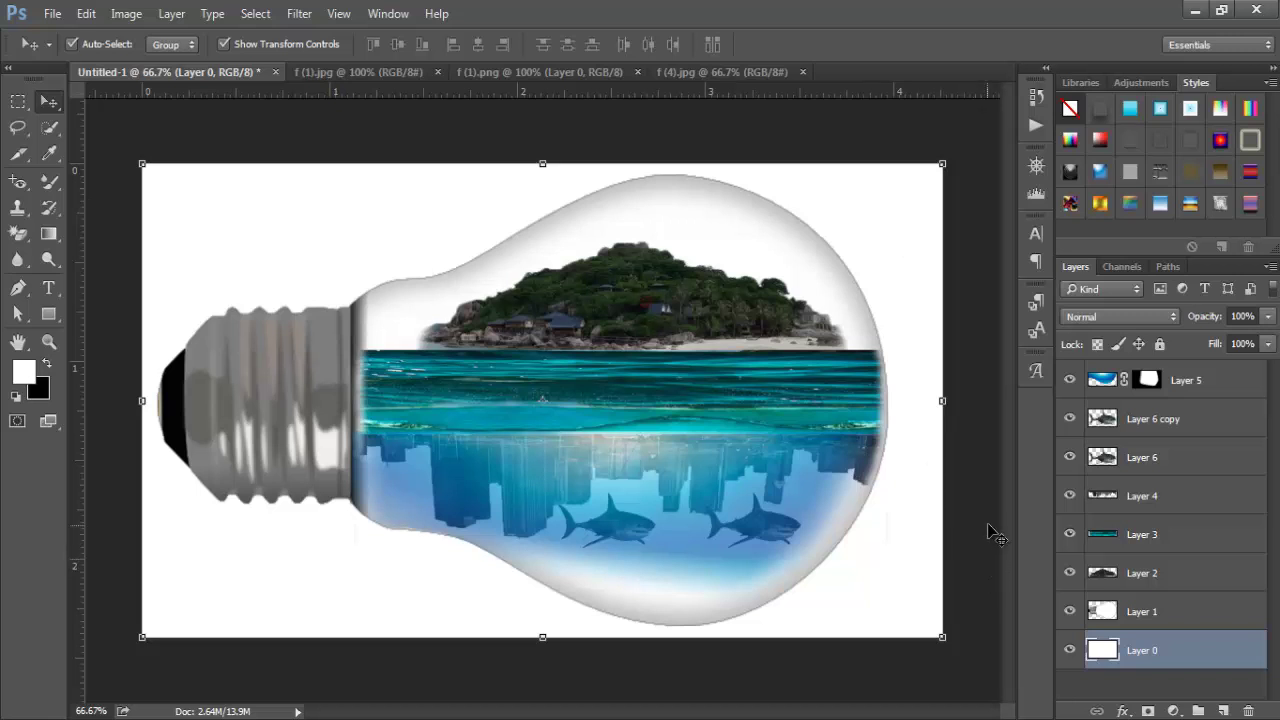
# Stretch the water on Layer 3 downward to about 121% height so it overlaps the underwater scene.
pyautogui.click(1158, 540)
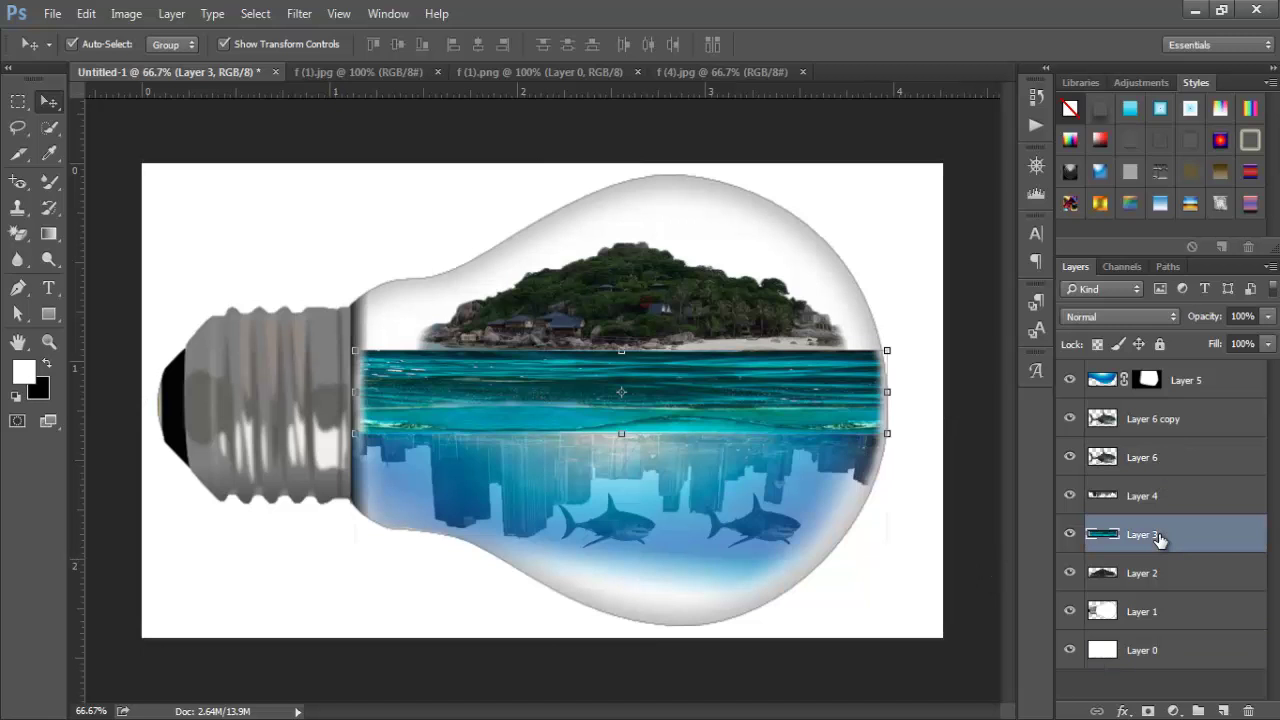
pyautogui.moveTo(631, 435); pyautogui.dragTo(622, 453)
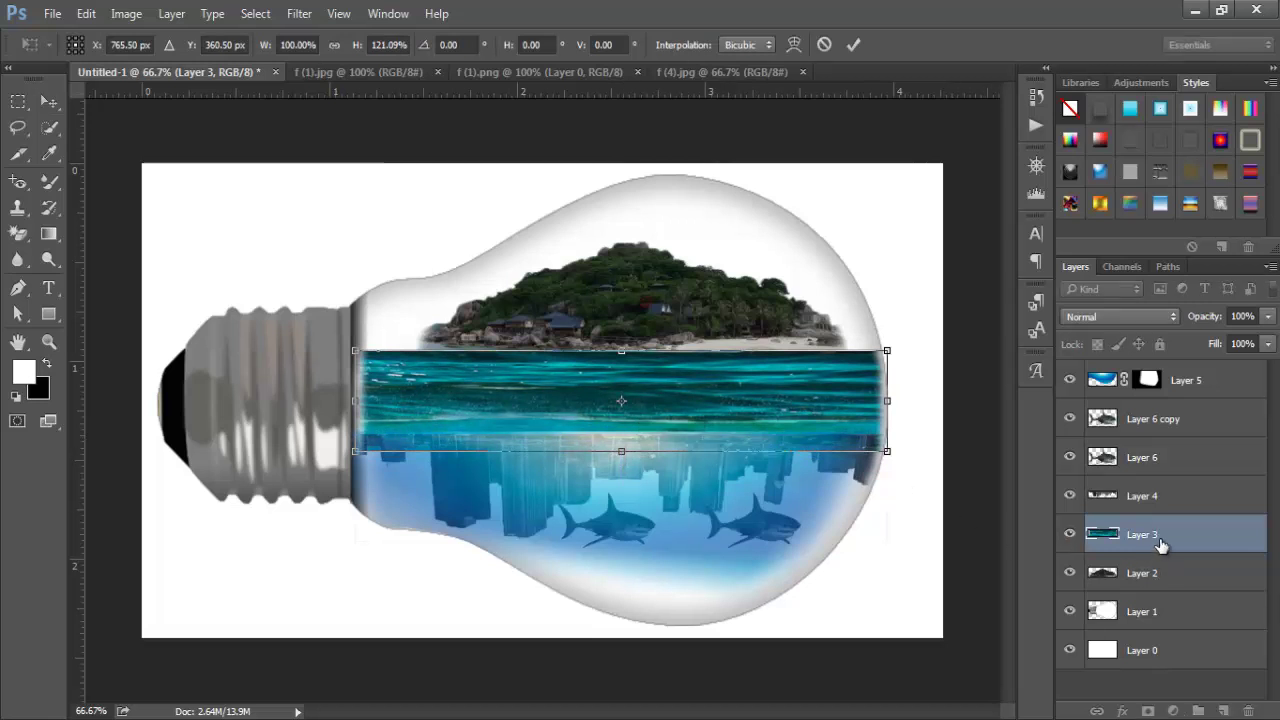
pyautogui.click(854, 44)
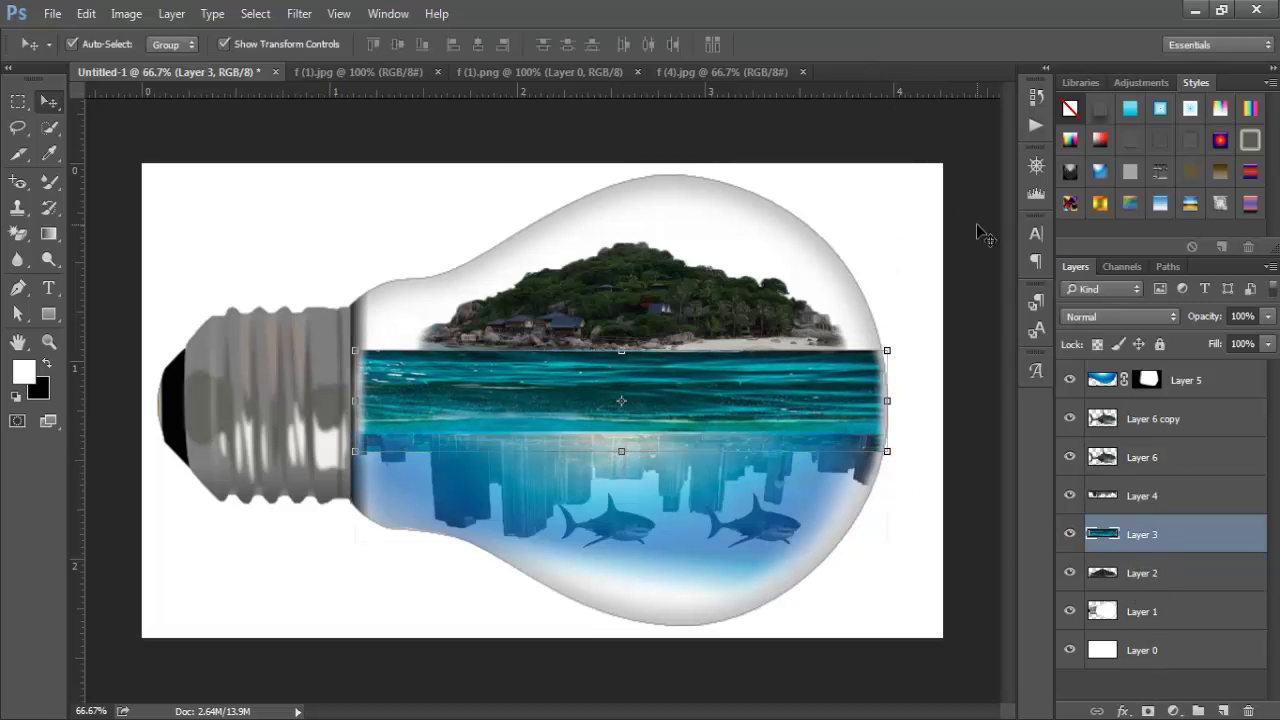
pyautogui.click(975, 260)
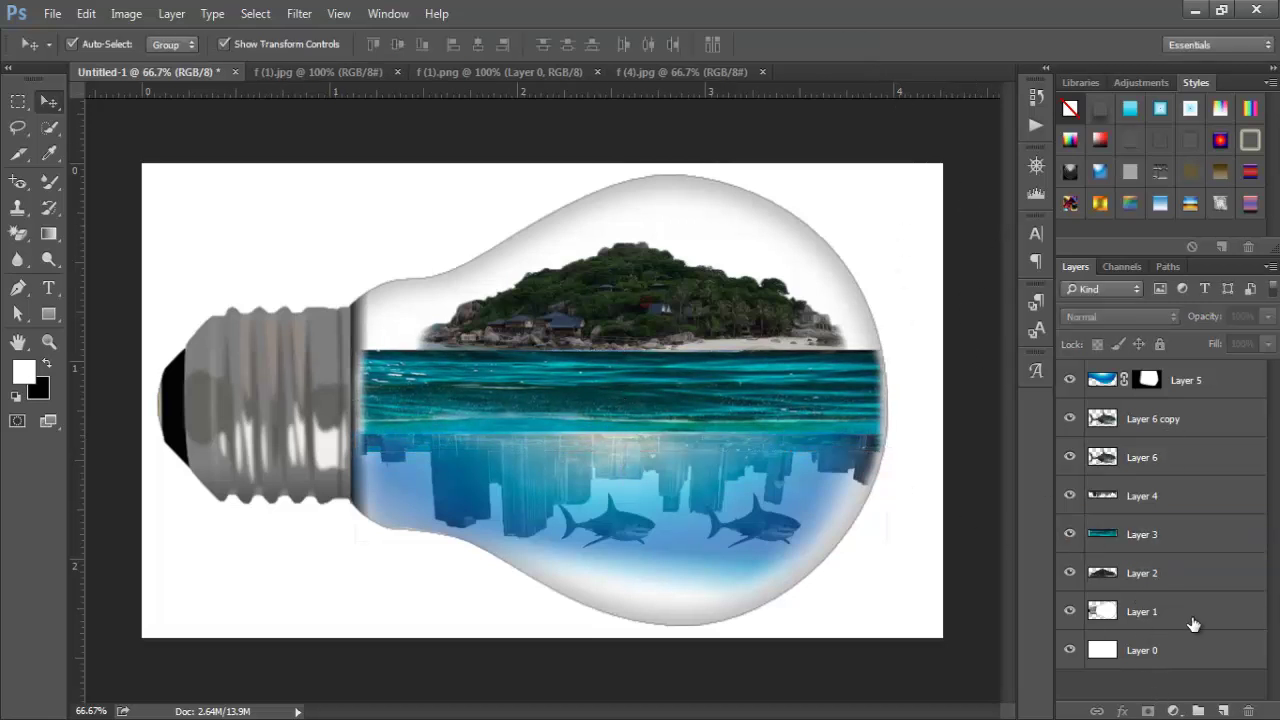
# Add a mask to Layer 3 and draw linear gradients on it to fade the water's lower and upper edges.
pyautogui.click(1153, 535)
pyautogui.click(1147, 712)
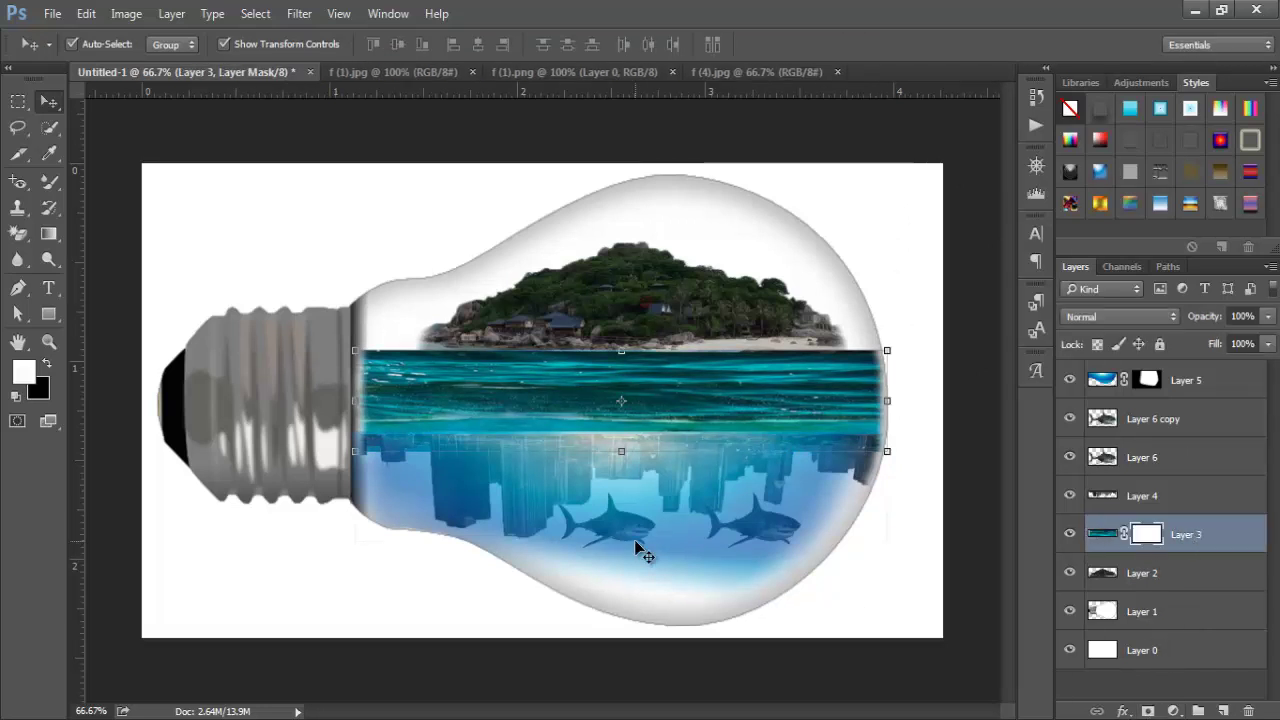
pyautogui.click(48, 233)
pyautogui.moveTo(563, 414); pyautogui.dragTo(561, 467)
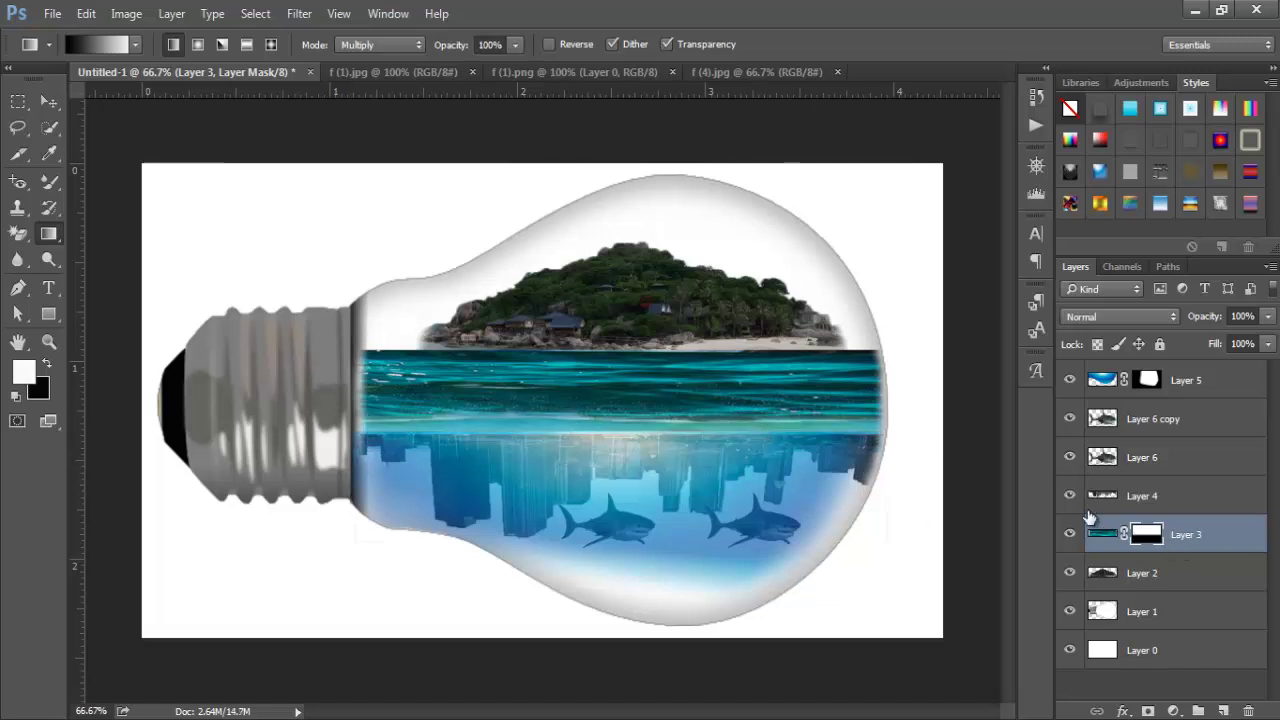
pyautogui.moveTo(609, 370); pyautogui.dragTo(610, 374)
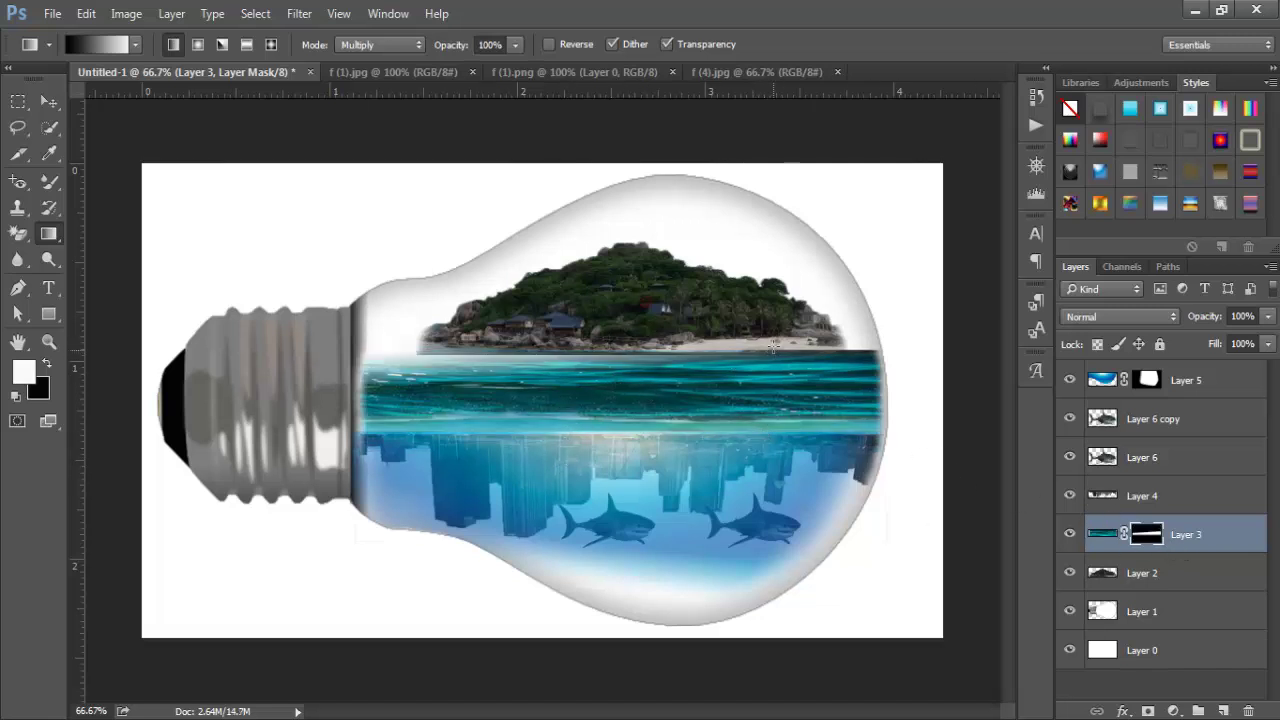
pyautogui.moveTo(773, 346); pyautogui.dragTo(775, 394)
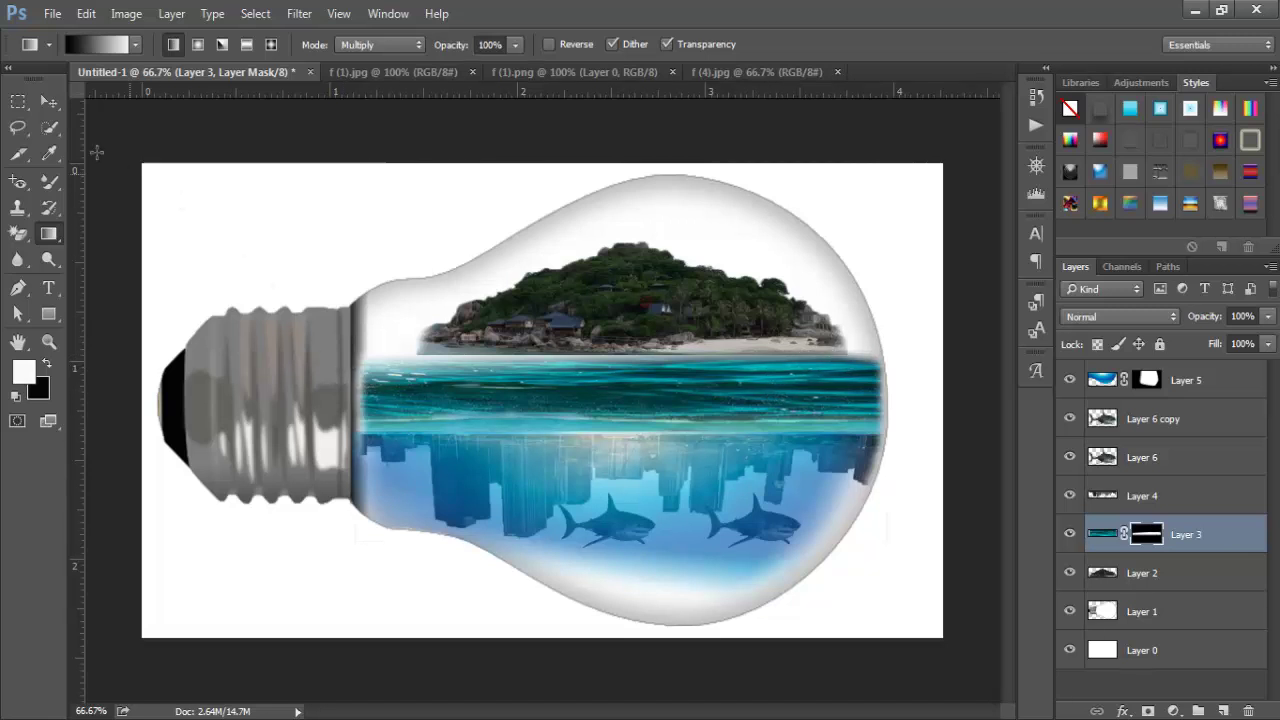
# Scale the island on Layer 2 to about 119% width and 113% height so it spans the bulb and overlaps the water.
pyautogui.click(49, 101)
pyautogui.click(370, 210)
pyautogui.click(545, 307)
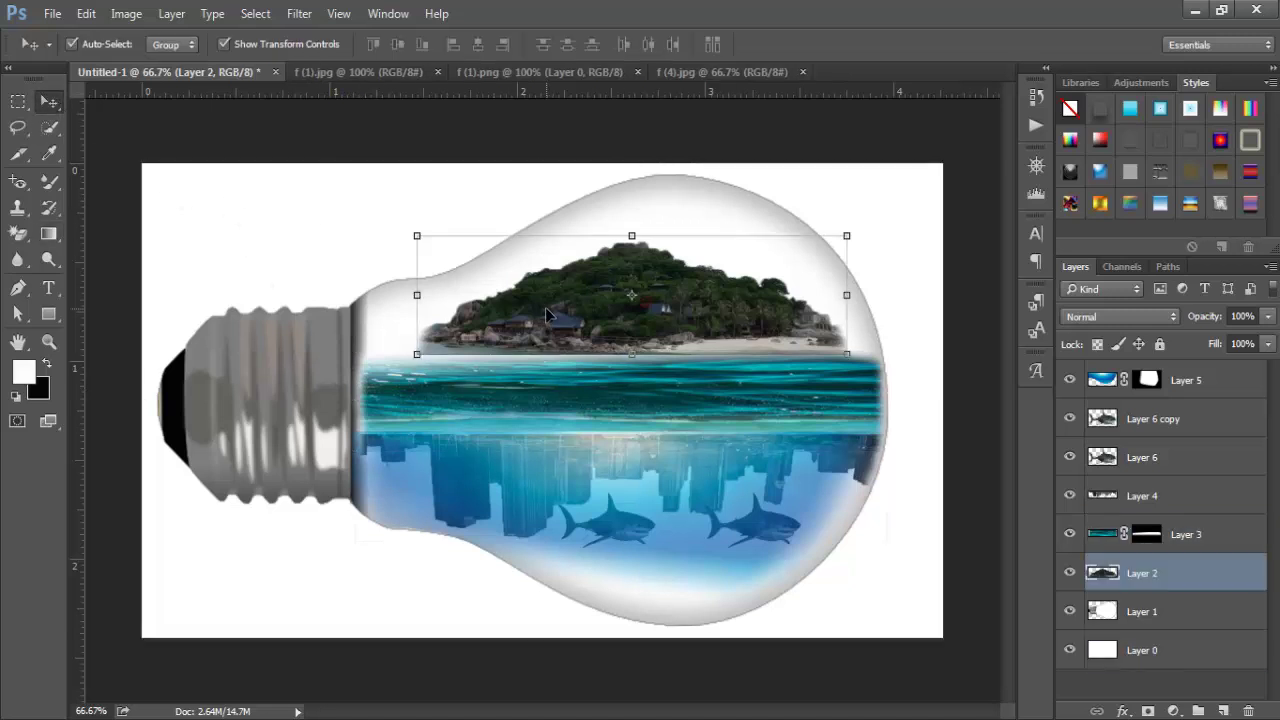
pyautogui.moveTo(631, 358); pyautogui.dragTo(631, 370)
pyautogui.moveTo(417, 305); pyautogui.dragTo(362, 303)
pyautogui.moveTo(848, 301); pyautogui.dragTo(878, 300)
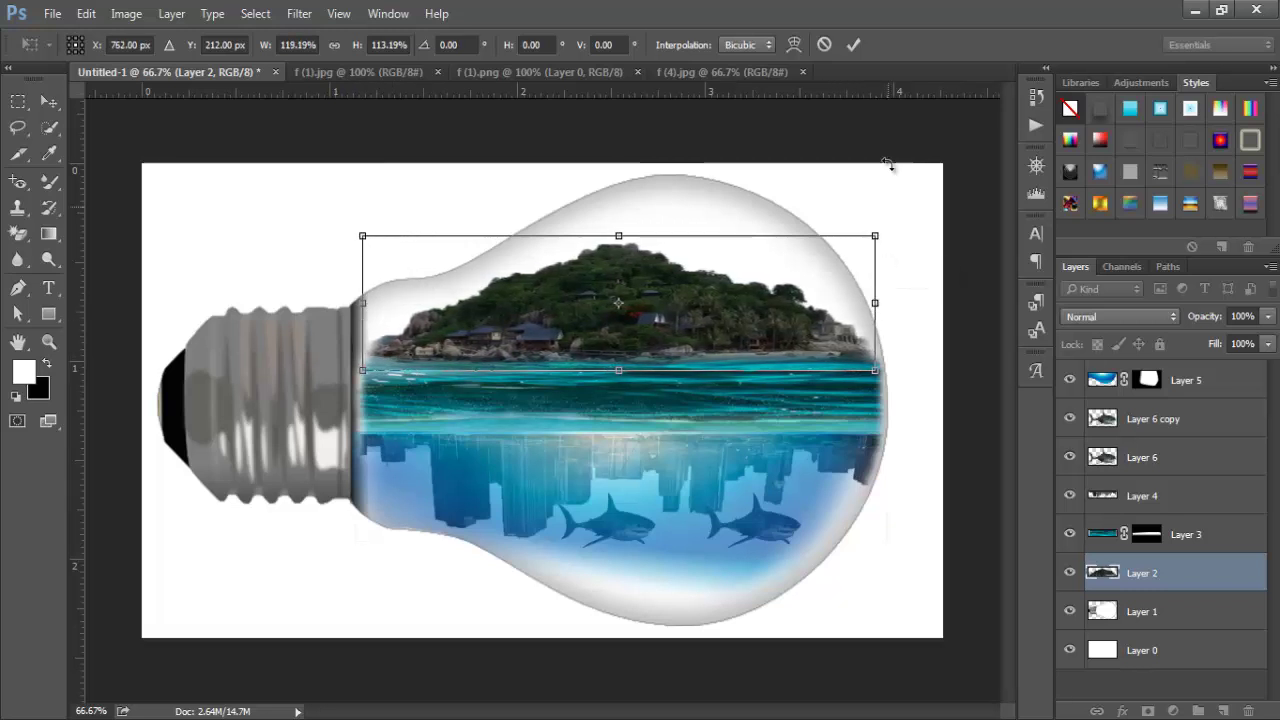
pyautogui.click(853, 45)
pyautogui.click(975, 184)
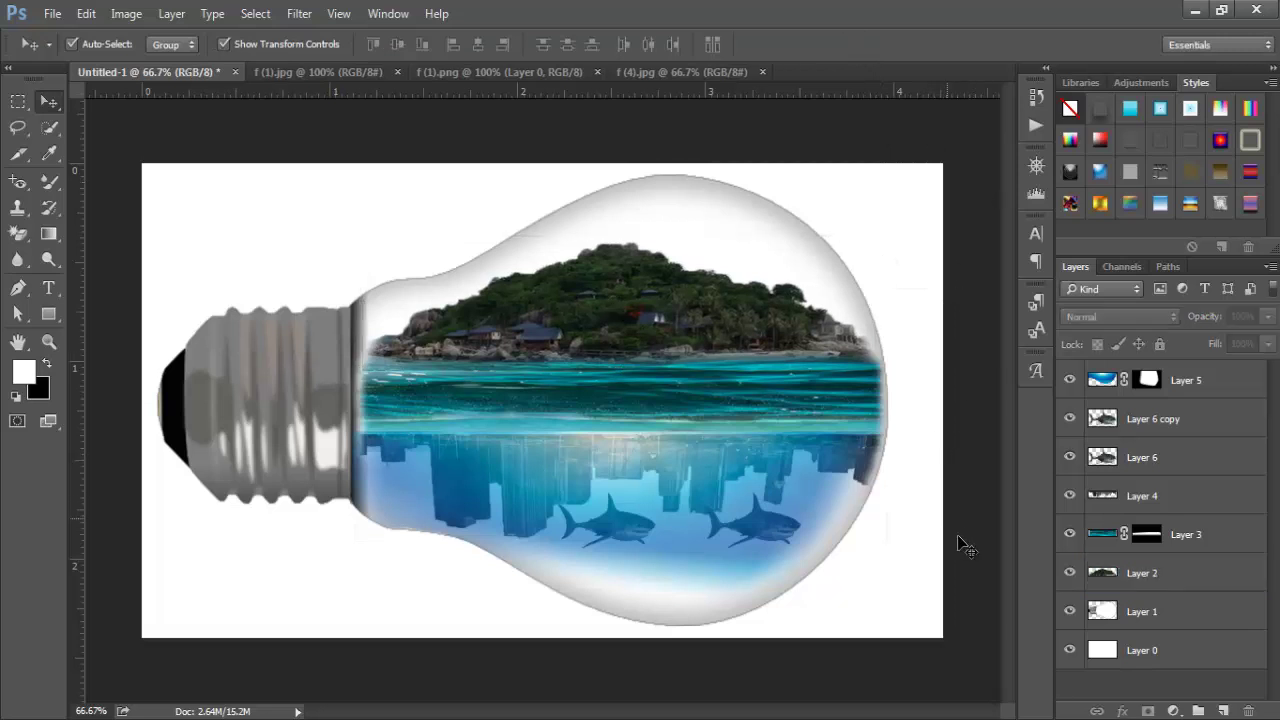
# Add a mask to the skyline's Layer 4 and stretch the skyline's upper edge slightly up into the water.
pyautogui.click(1155, 499)
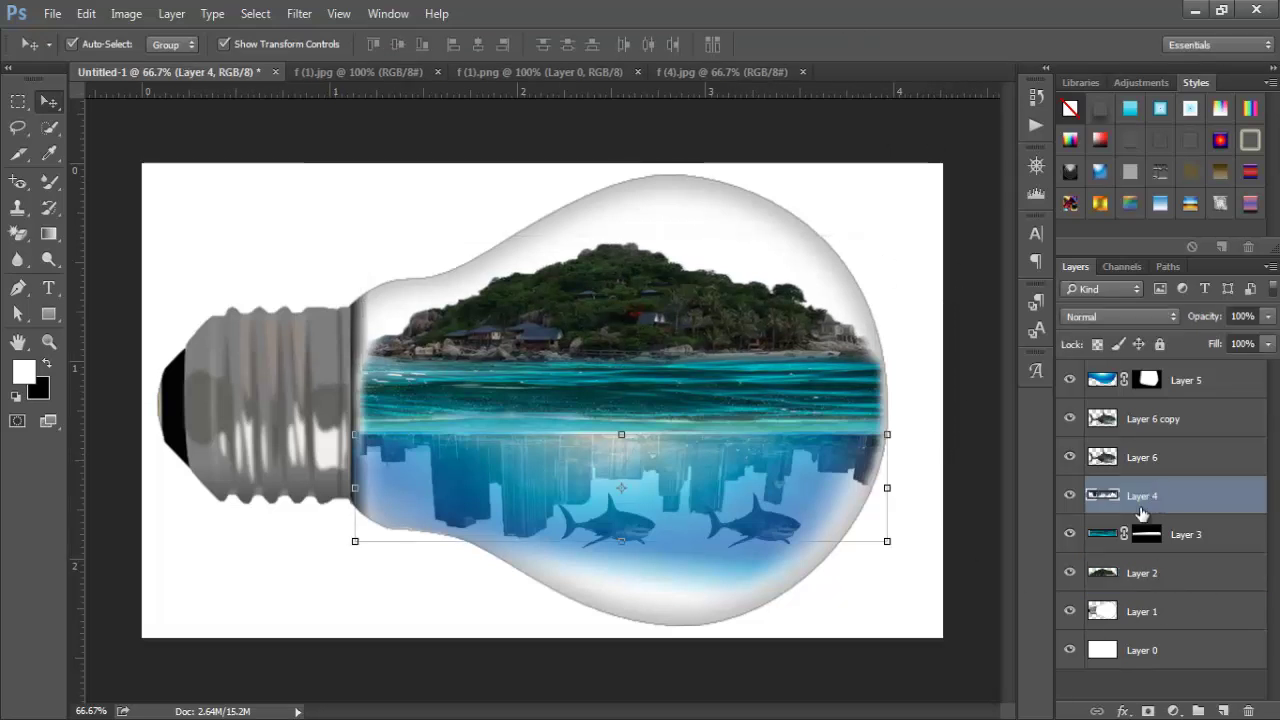
pyautogui.click(1148, 711)
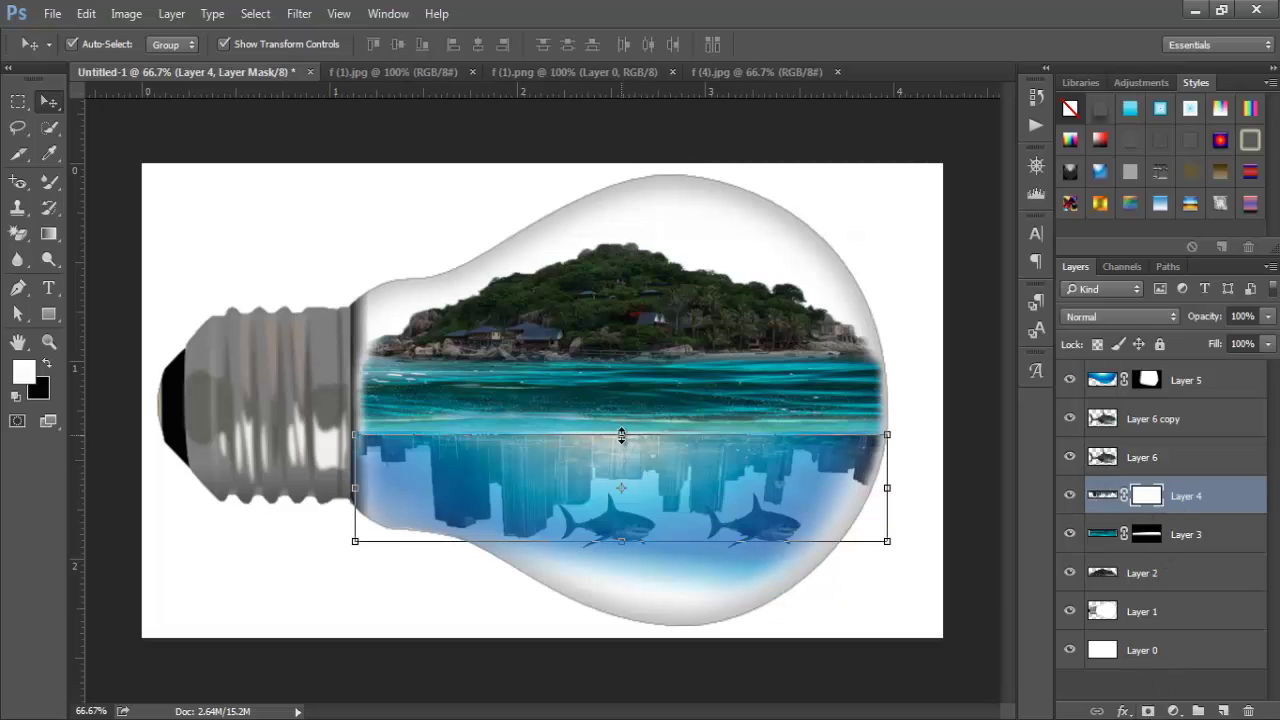
pyautogui.moveTo(621, 436); pyautogui.dragTo(622, 432)
pyautogui.click(855, 44)
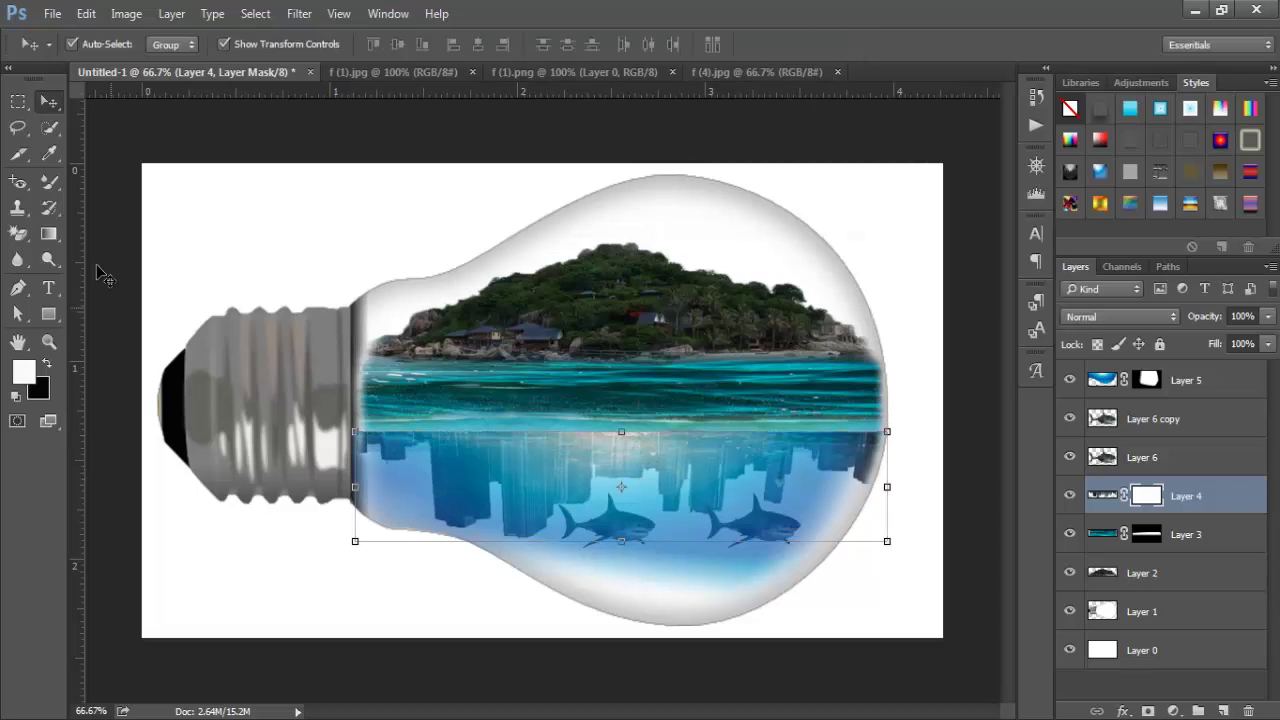
# Draw linear gradients on Layer 4's mask to fade the skyline's upper edge into the water.
pyautogui.click(48, 233)
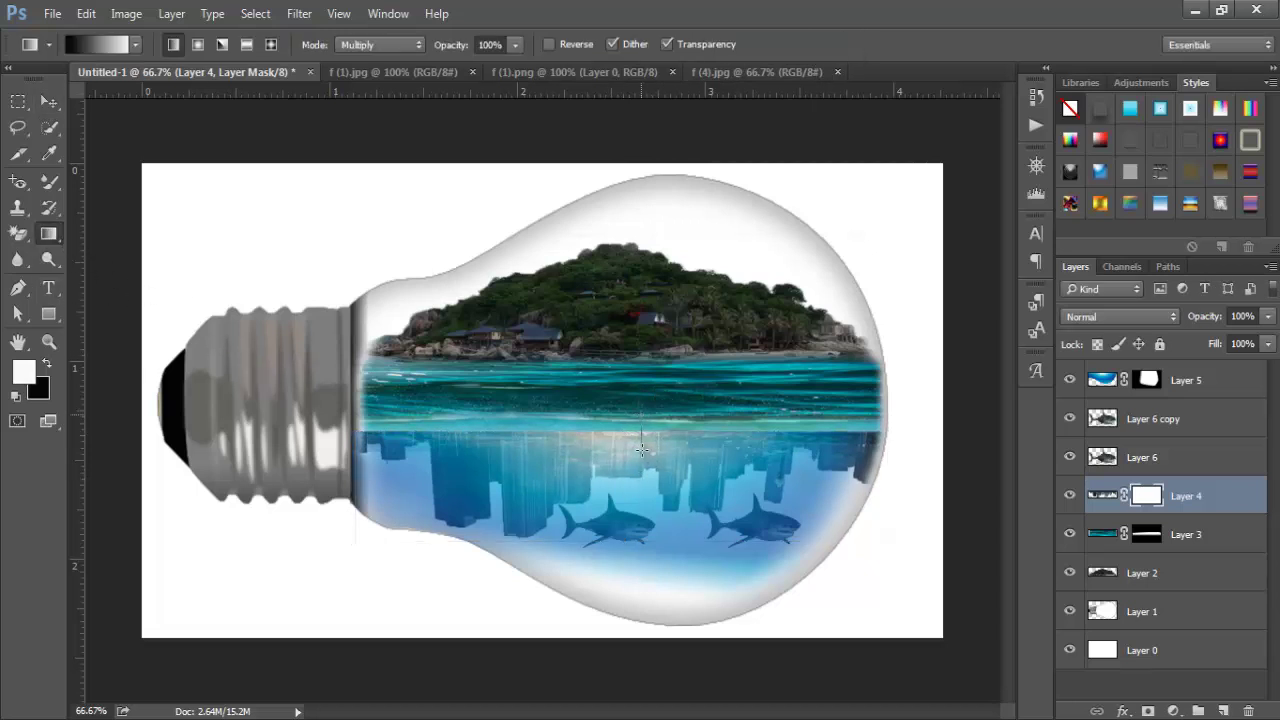
pyautogui.moveTo(641, 451); pyautogui.dragTo(642, 452)
pyautogui.moveTo(819, 443)
pyautogui.mouseDown()
pyautogui.moveTo(818, 454)
pyautogui.moveTo(760, 455)
pyautogui.moveTo(798, 450)
pyautogui.mouseUp()
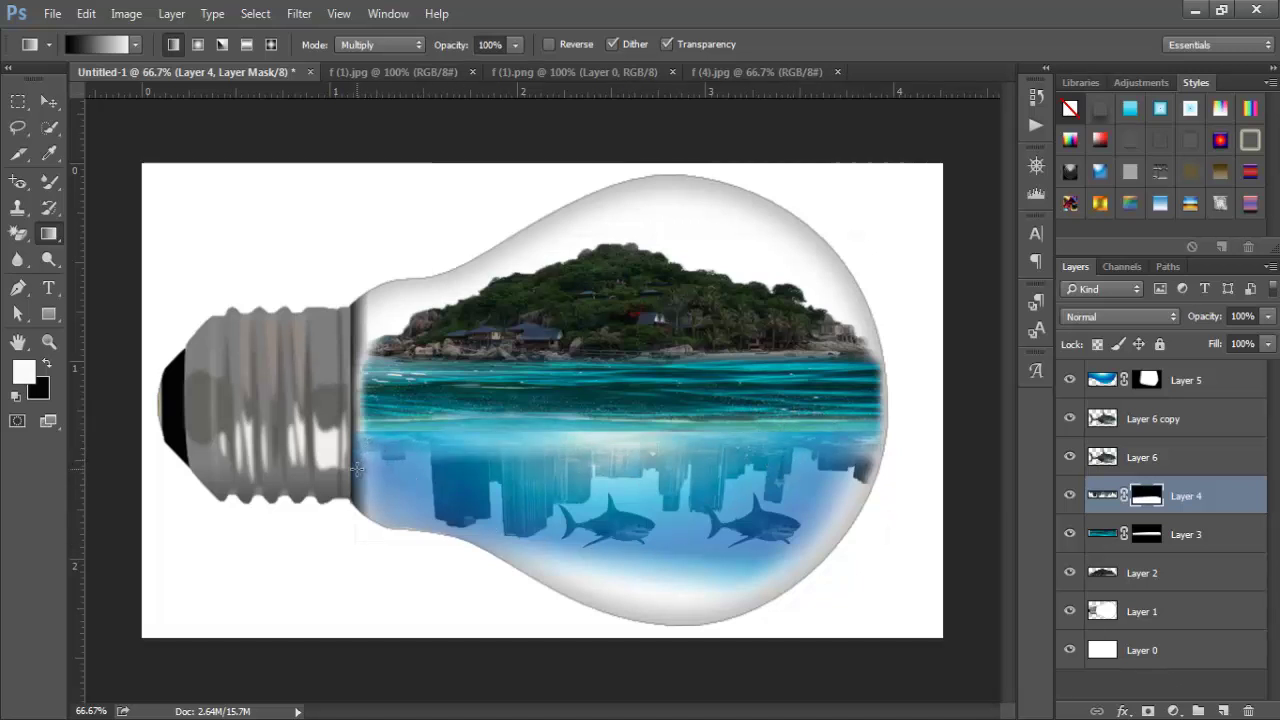
pyautogui.click(1137, 536)
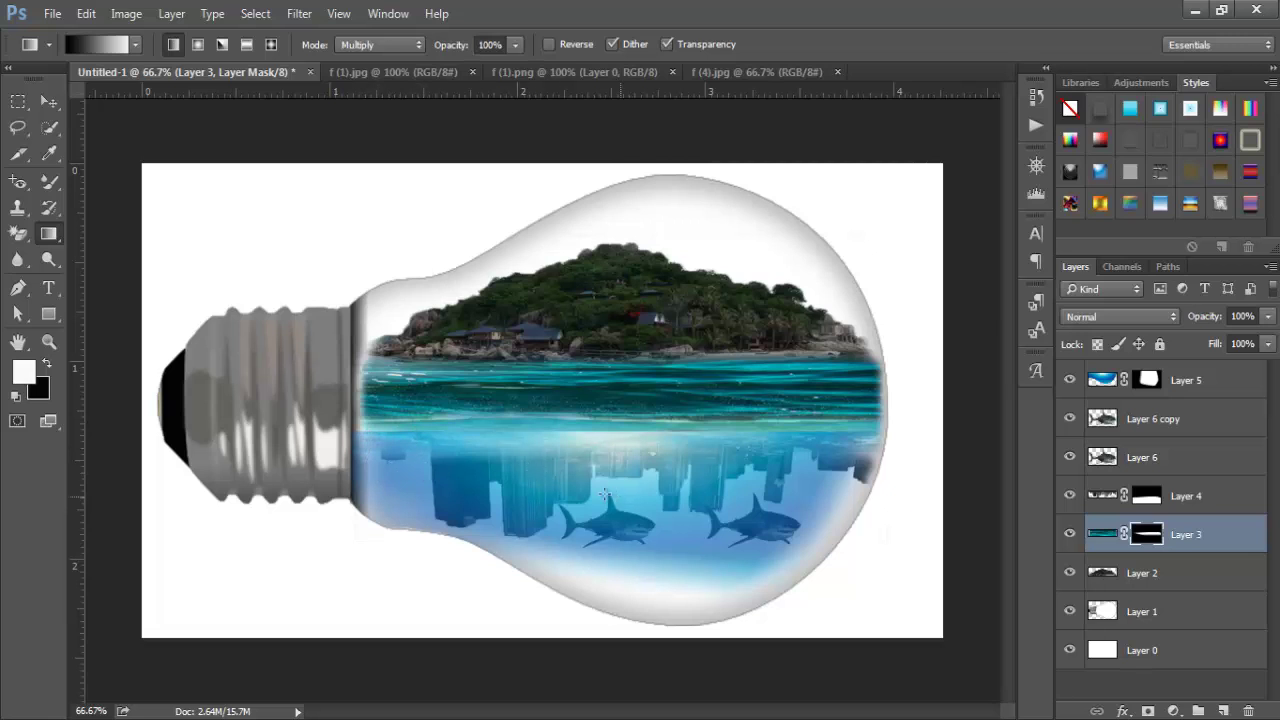
pyautogui.click(47, 103)
pyautogui.click(931, 350)
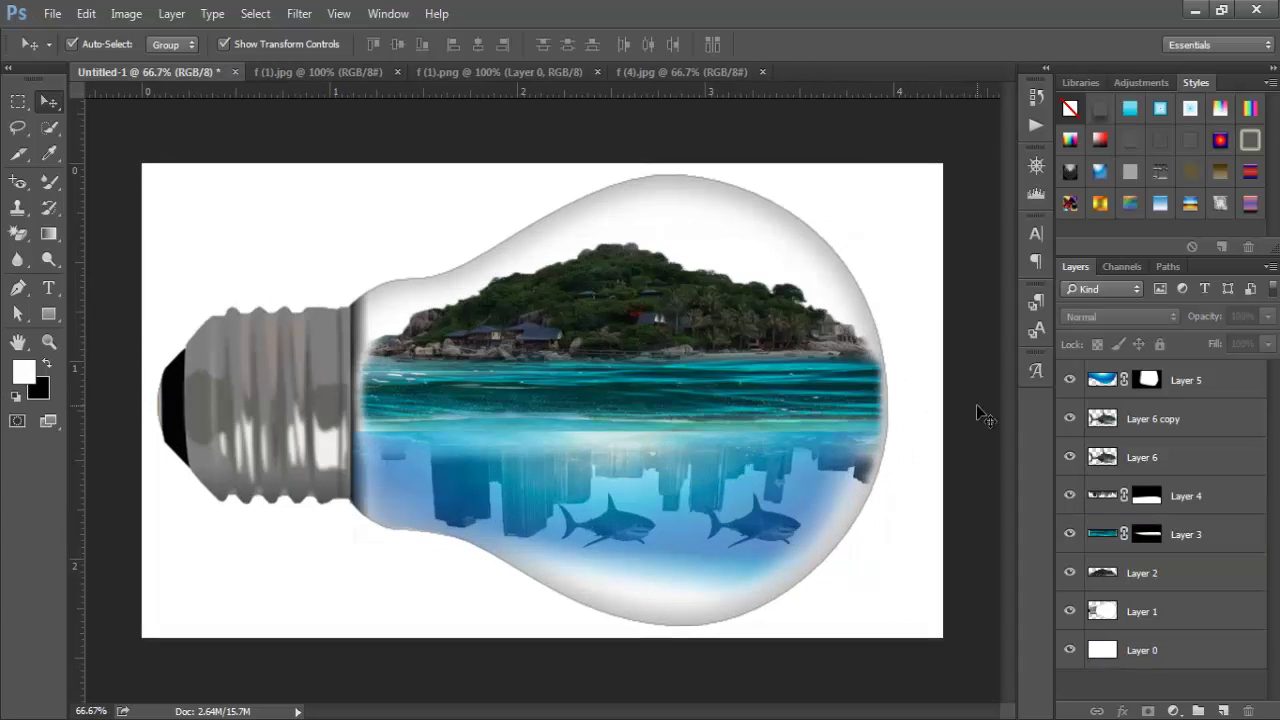
# Brighten the island on Layer 2 with a Brightness/Contrast adjustment of brightness 100 and contrast -2.
pyautogui.click(766, 333)
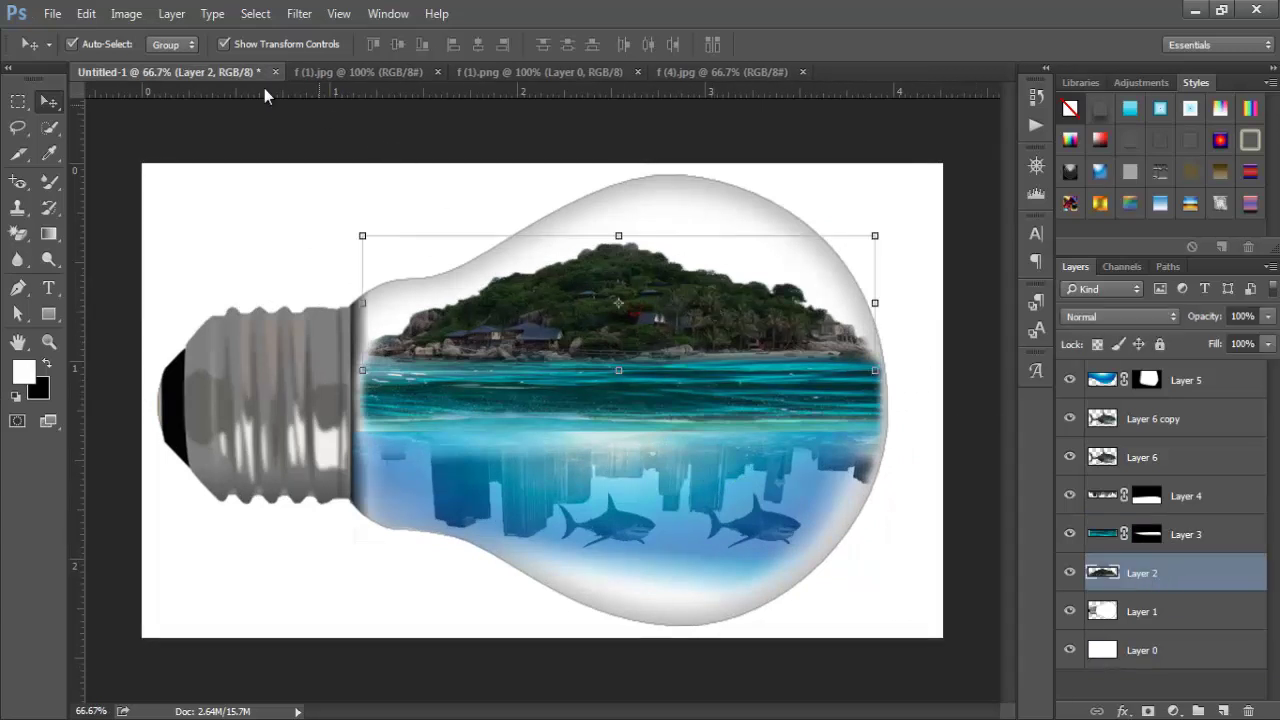
pyautogui.click(126, 13)
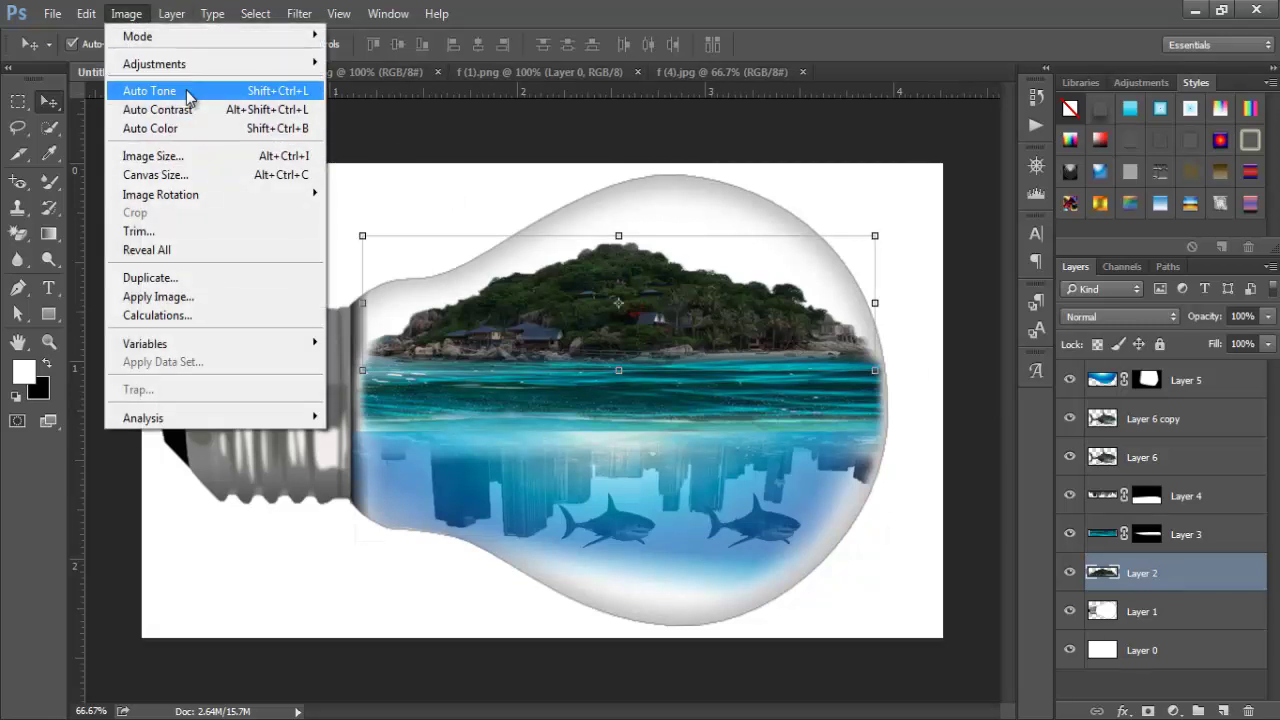
pyautogui.moveTo(172, 64)
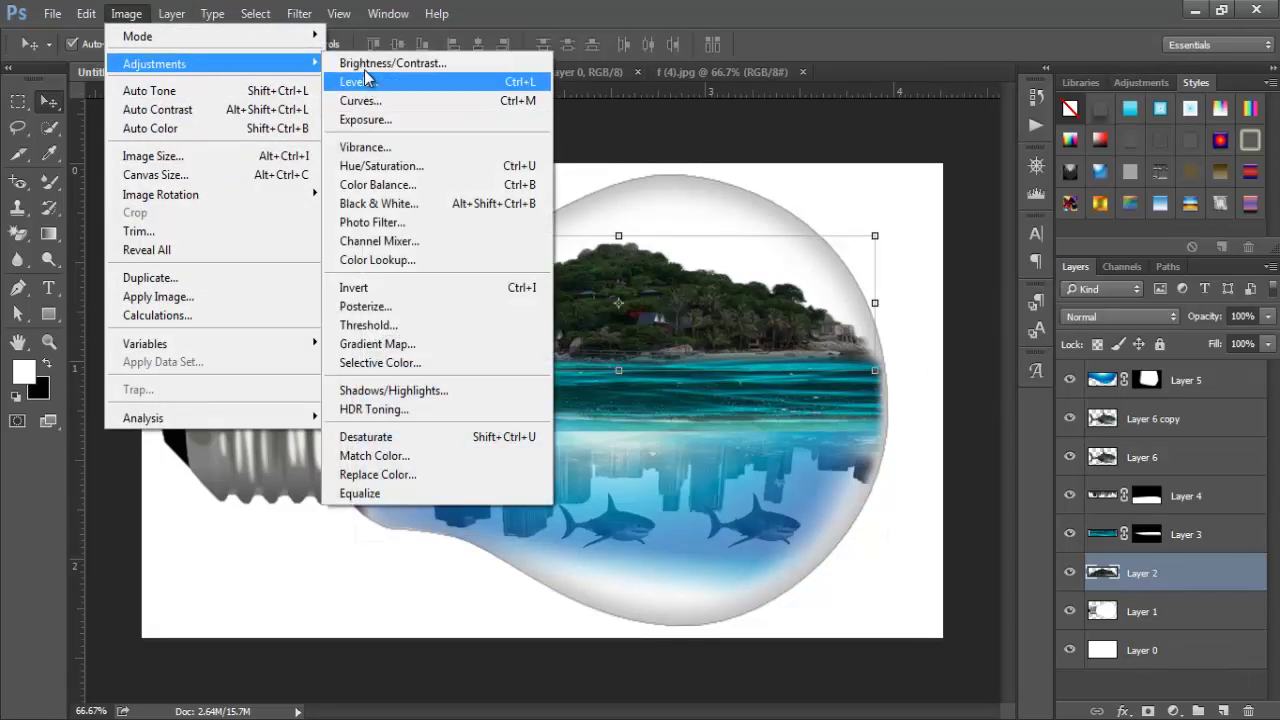
pyautogui.click(364, 63)
pyautogui.moveTo(793, 196); pyautogui.dragTo(846, 205)
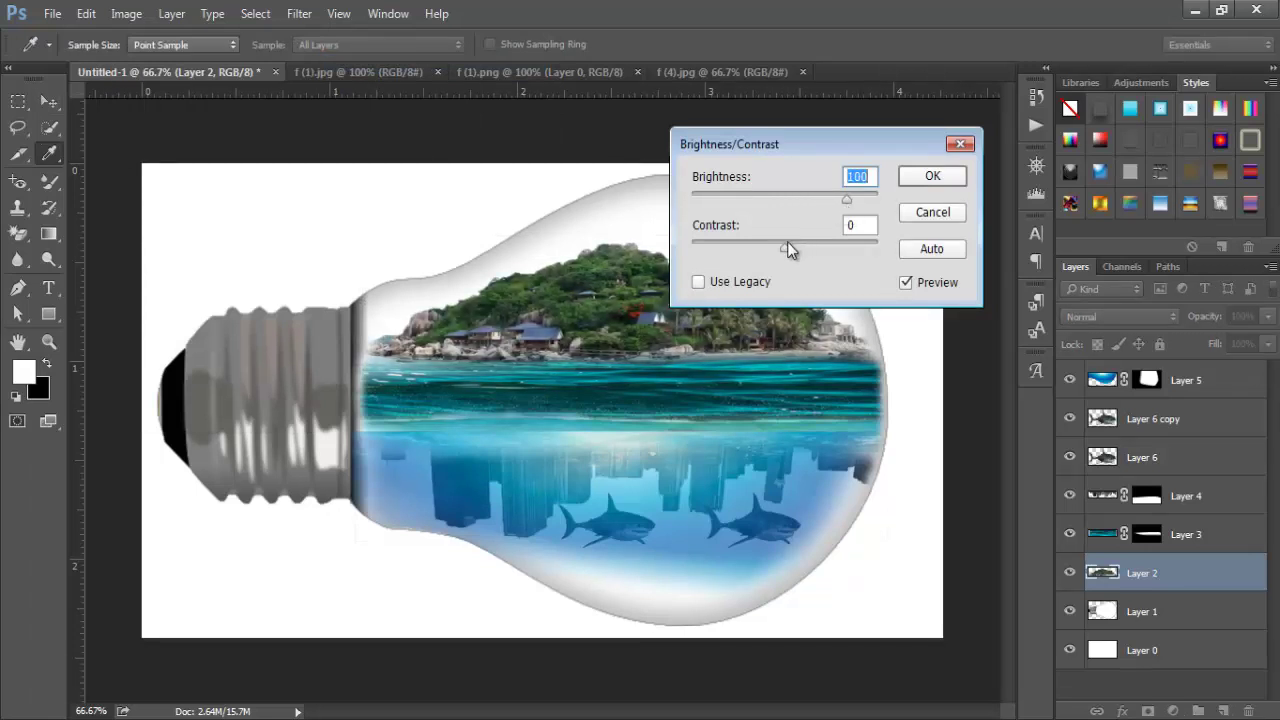
pyautogui.moveTo(786, 244); pyautogui.dragTo(752, 250)
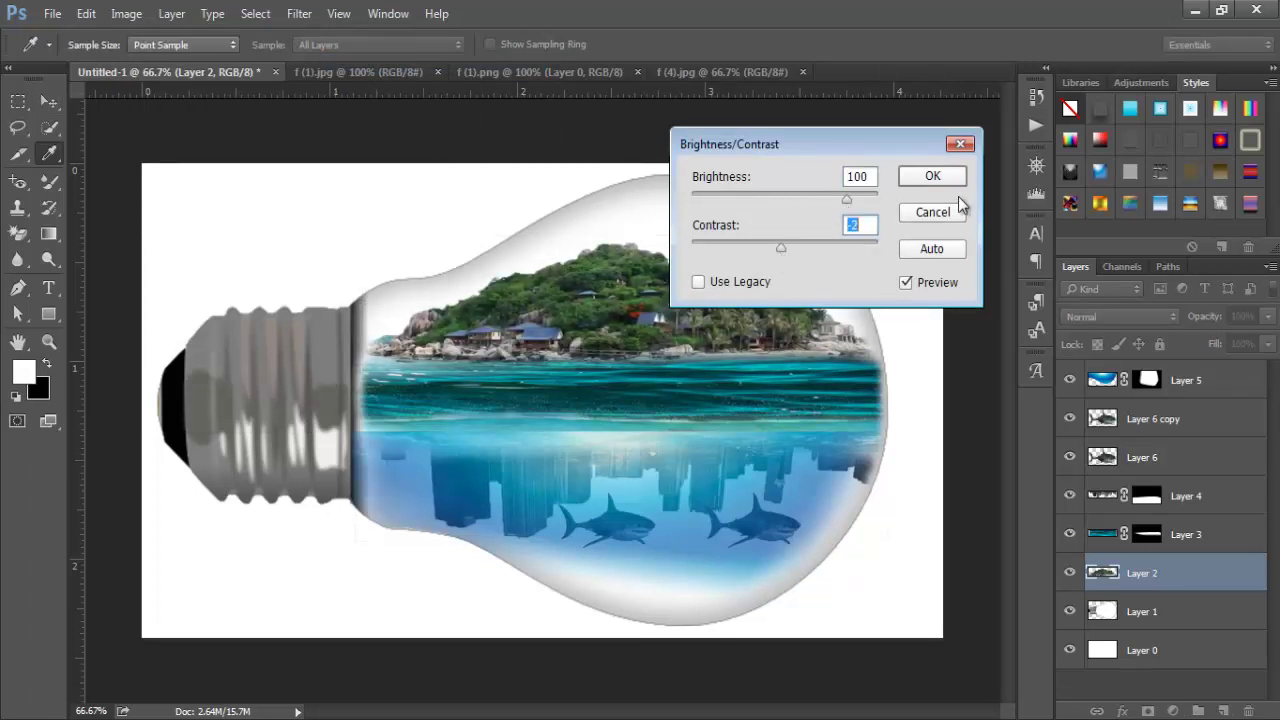
pyautogui.click(932, 176)
pyautogui.press('v')
# Add a Solid Color fill layer directly above Layer 0 in bright cyan (#23d3ed) as the background.
pyautogui.click(1170, 658)
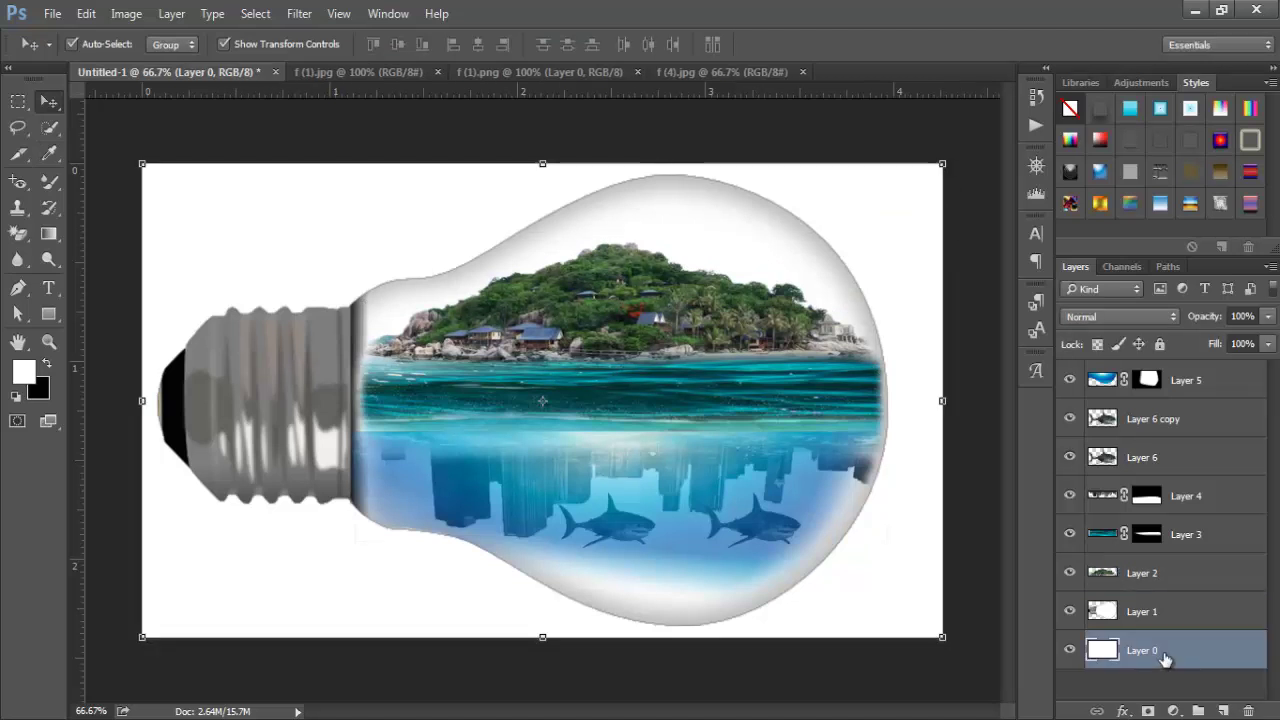
pyautogui.click(1173, 711)
pyautogui.click(1135, 280)
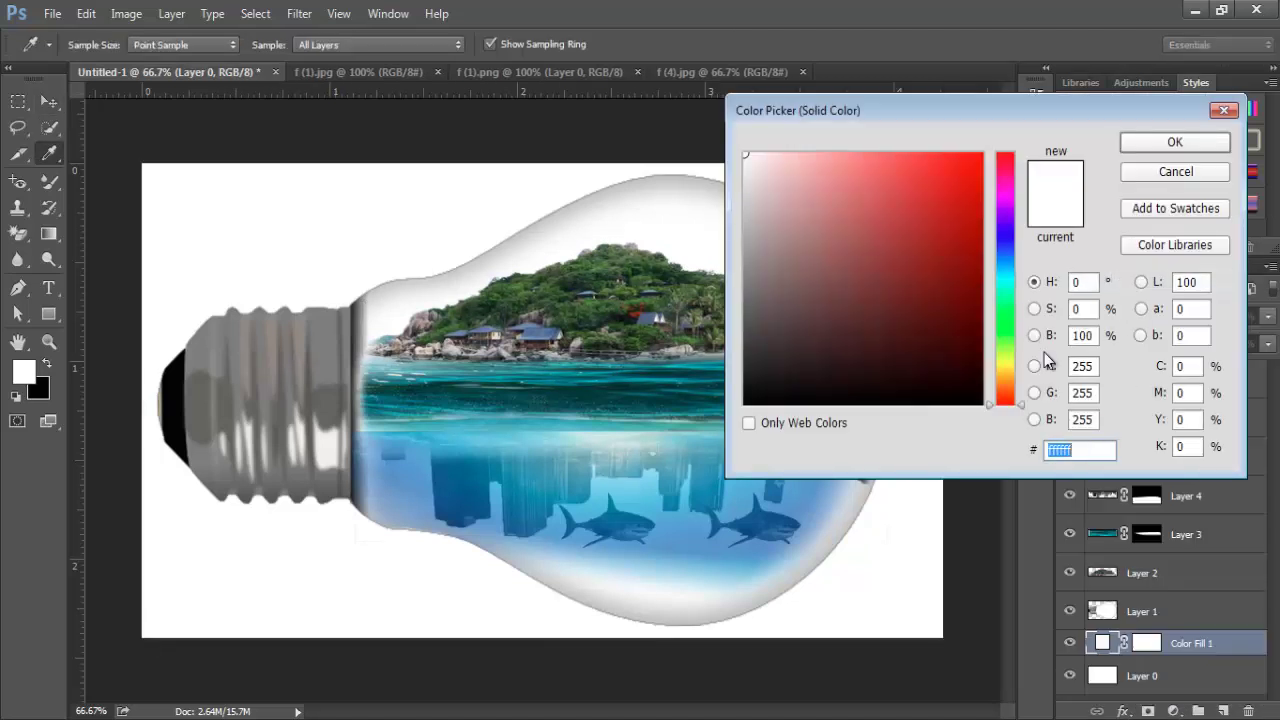
pyautogui.click(1005, 273)
pyautogui.click(947, 171)
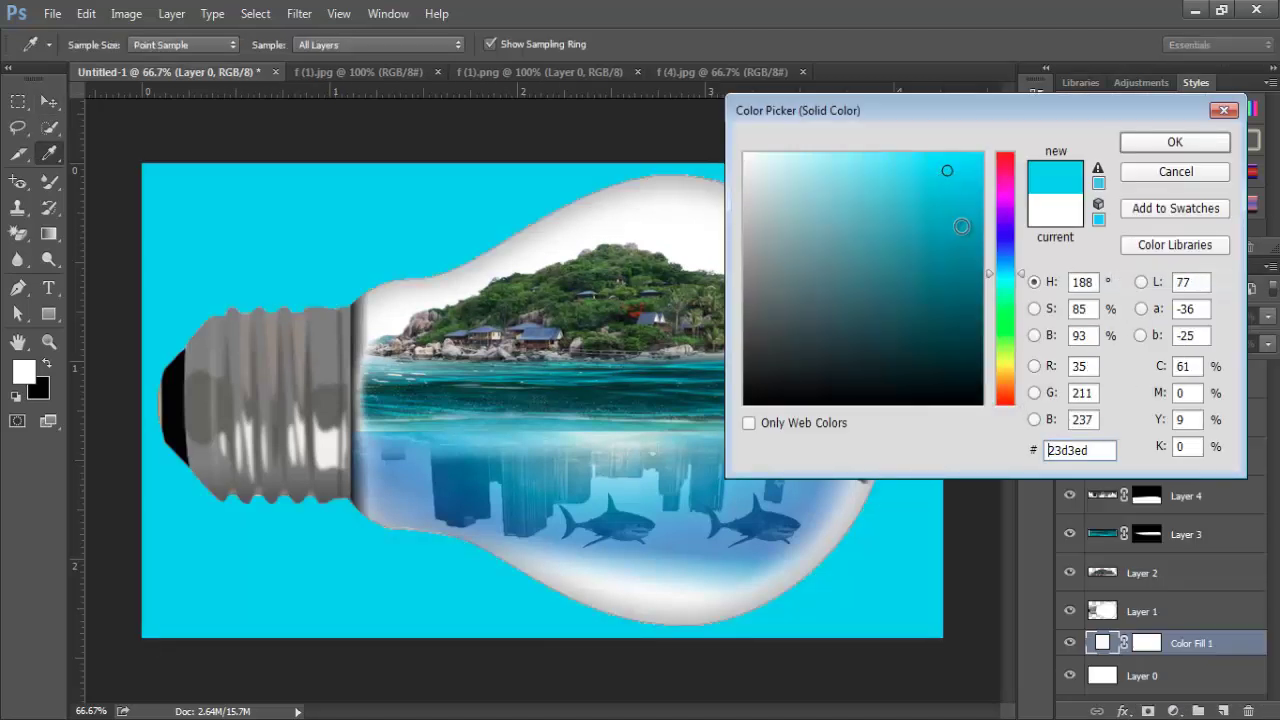
pyautogui.click(1153, 142)
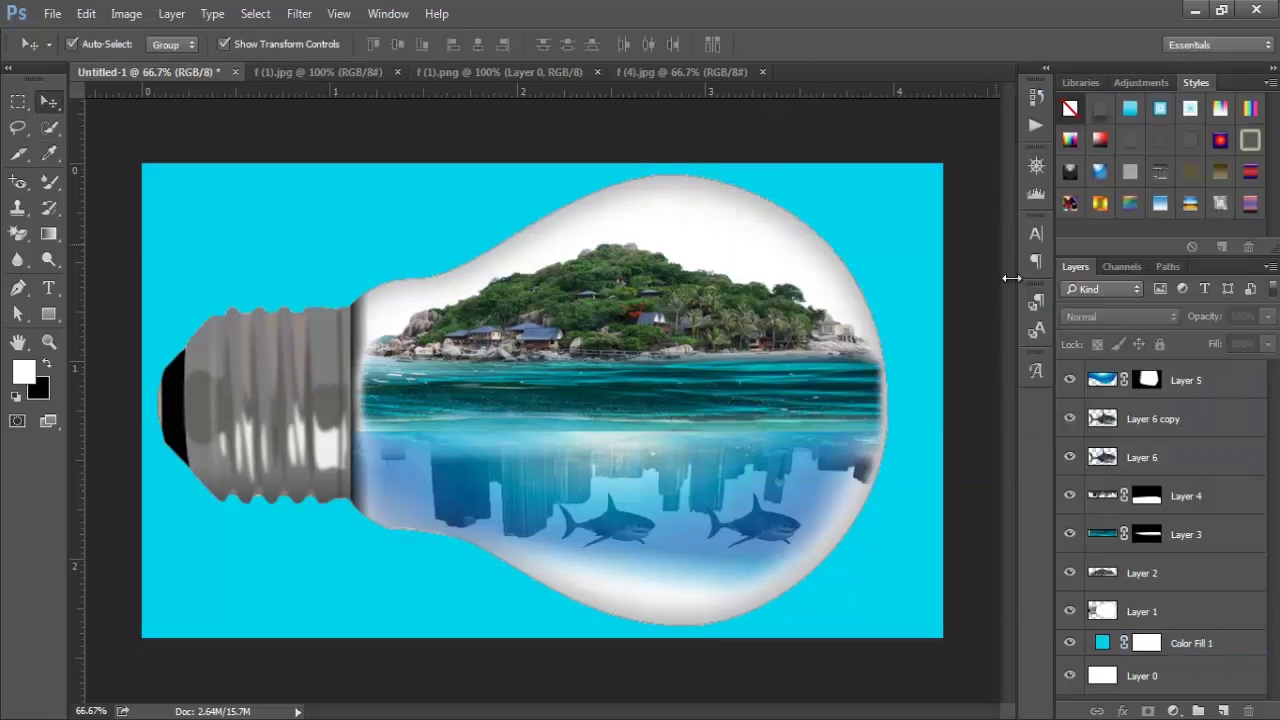
# Apply a Drop Shadow layer style to the light bulb on Layer 1 with the opacity raised to 85%.
pyautogui.click(1182, 616)
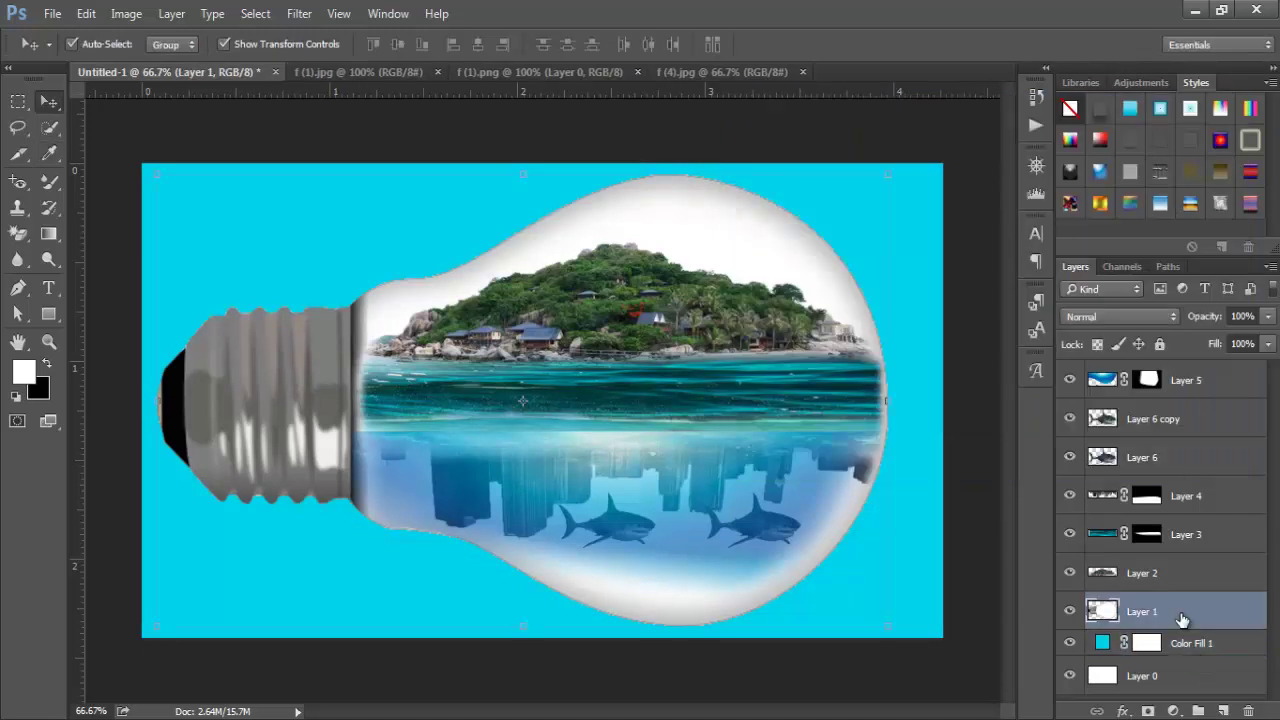
pyautogui.click(1070, 611)
pyautogui.click(1070, 611)
pyautogui.click(1123, 711)
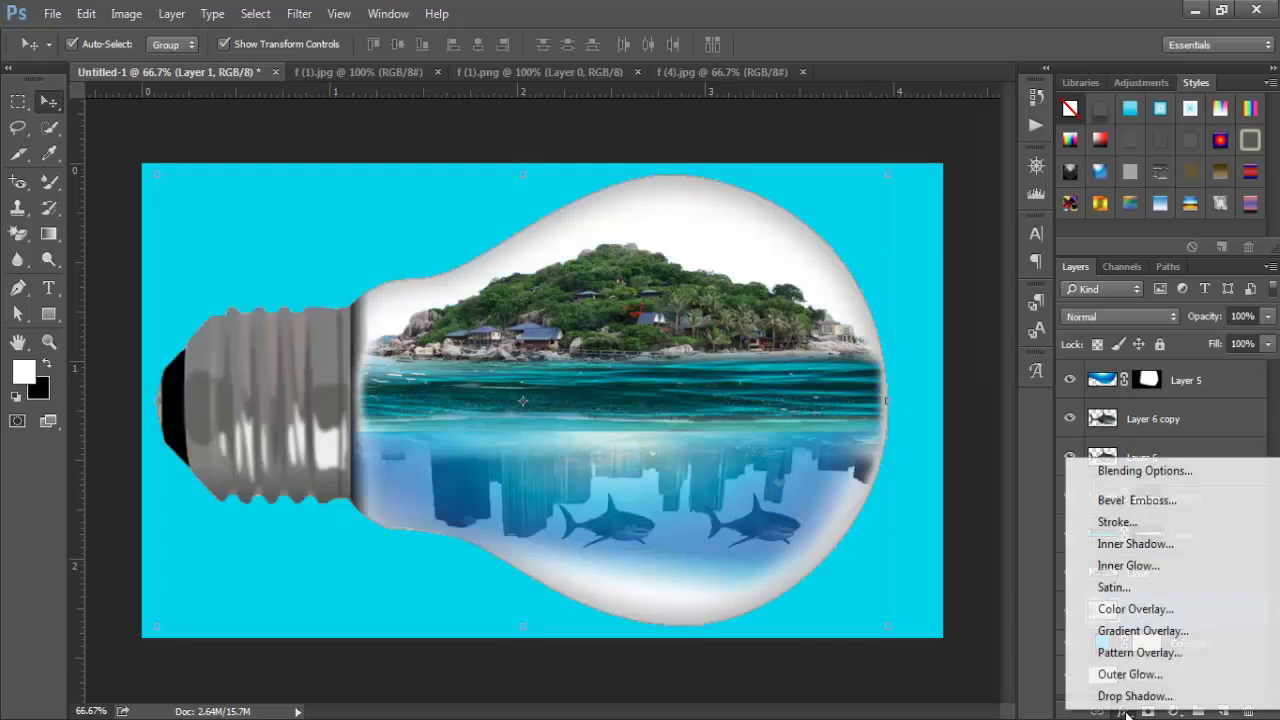
pyautogui.click(1135, 694)
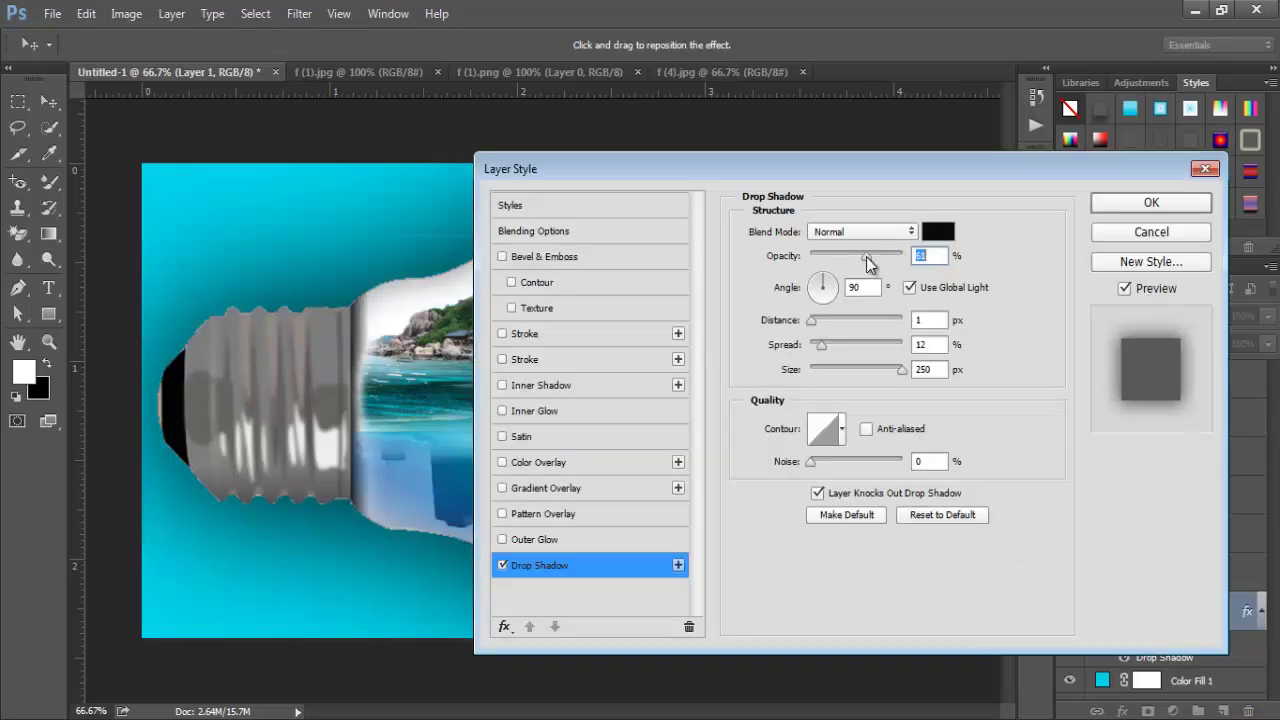
pyautogui.moveTo(866, 257); pyautogui.dragTo(886, 255)
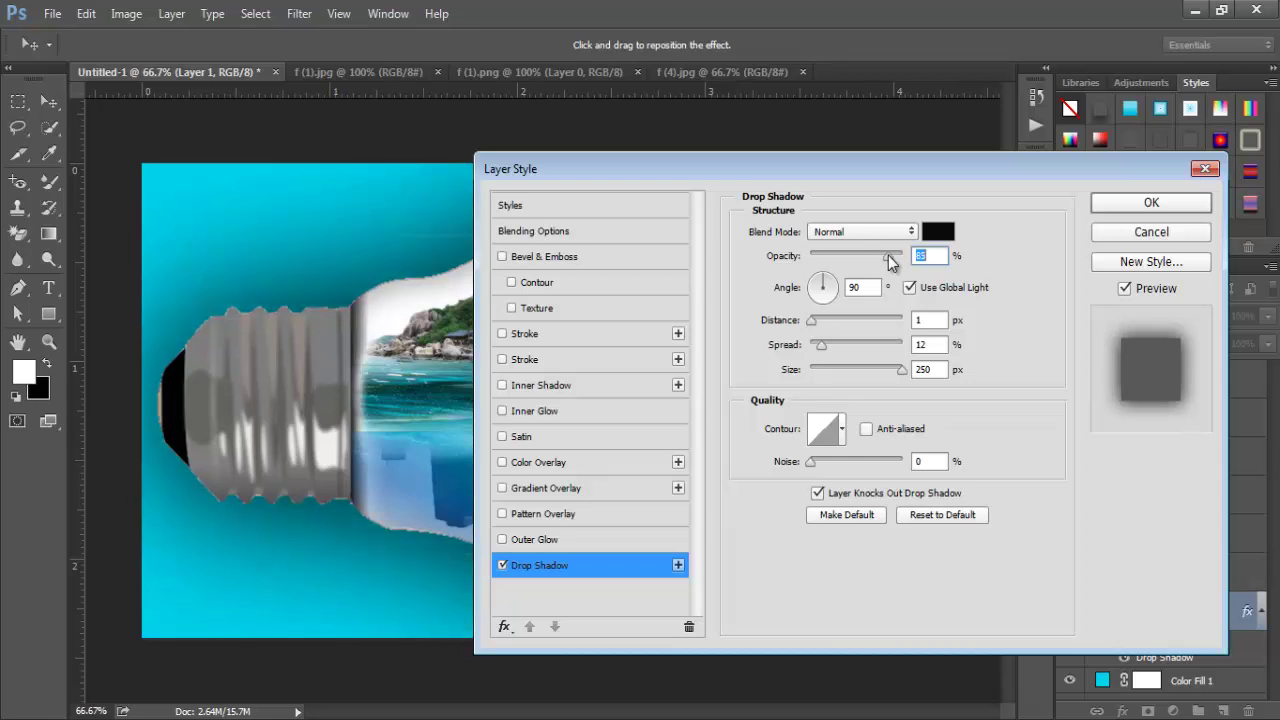
pyautogui.click(1163, 203)
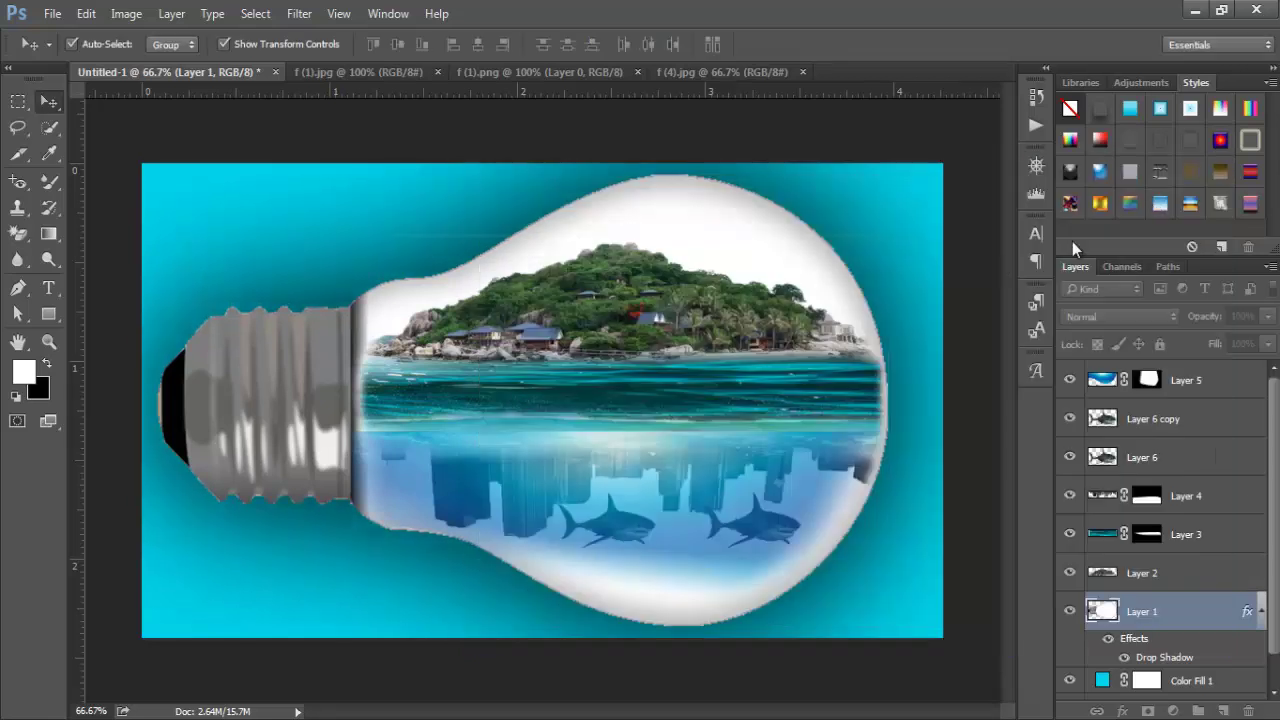
# Collapse Layer 1's effects list and change the Color Fill 1 background colour to orange (#e7660f).
pyautogui.click(1260, 611)
pyautogui.doubleClick(1101, 643)
pyautogui.click(920, 198)
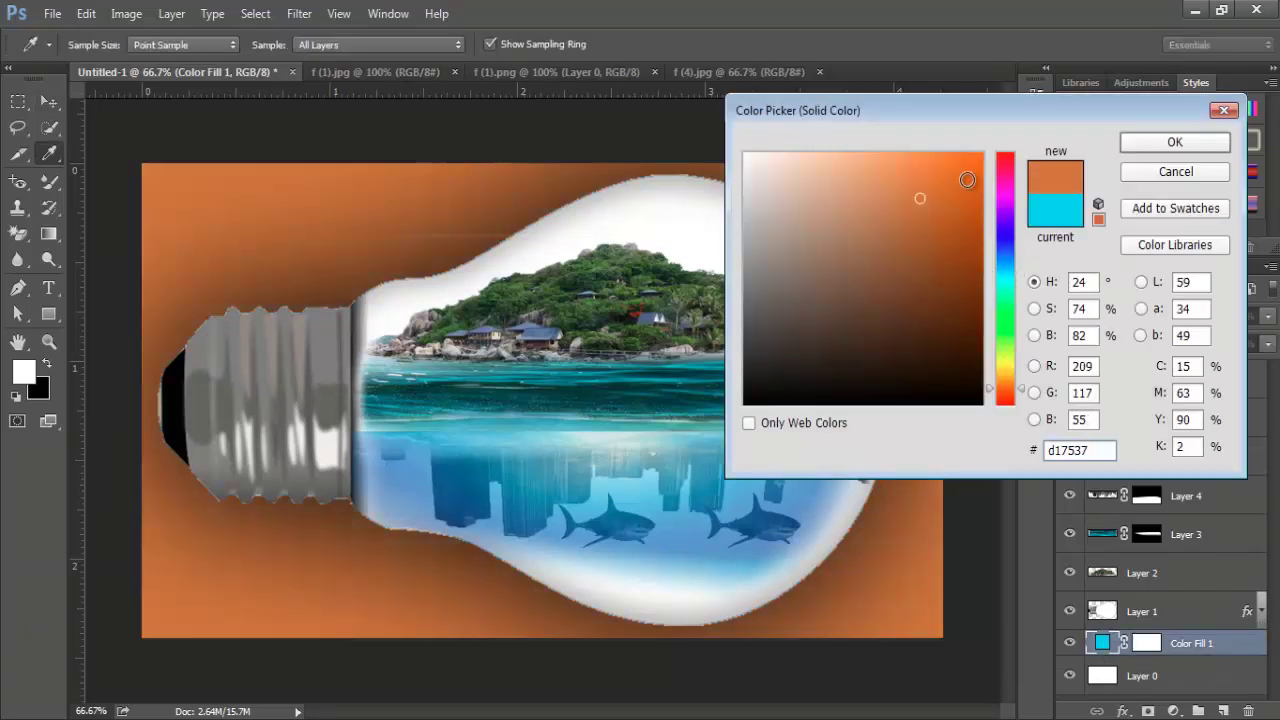
pyautogui.click(967, 178)
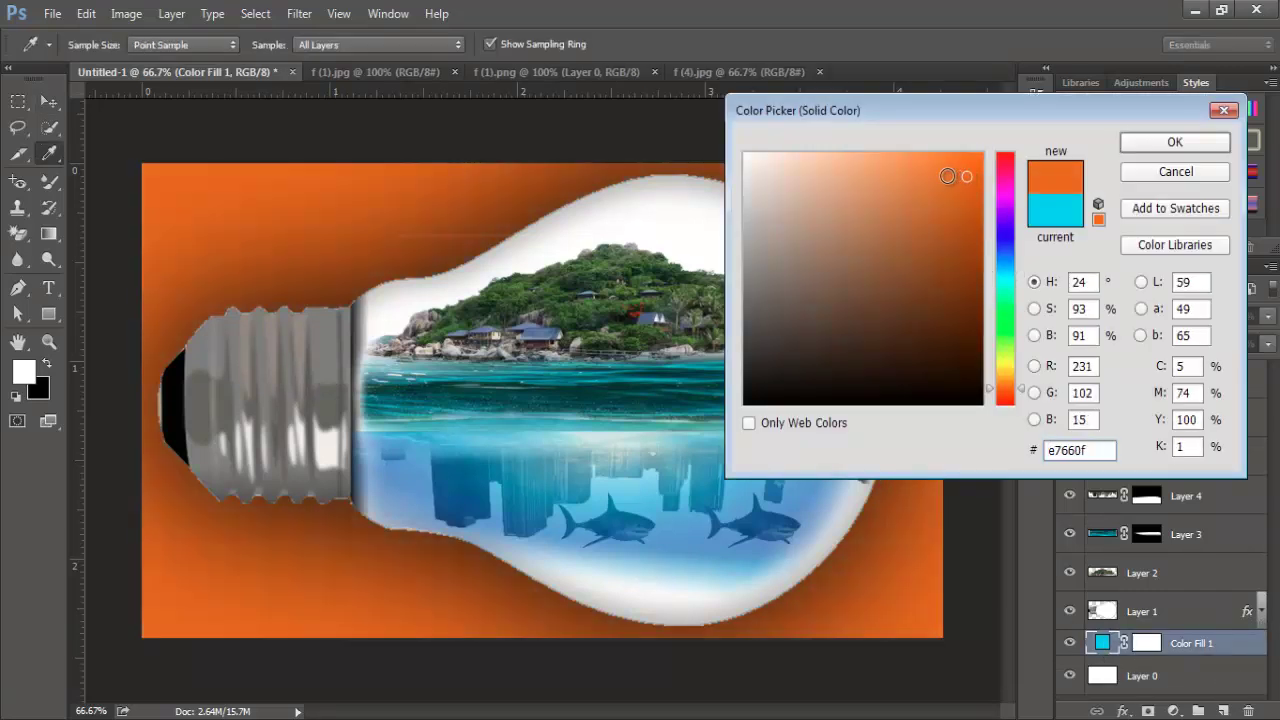
pyautogui.click(1175, 142)
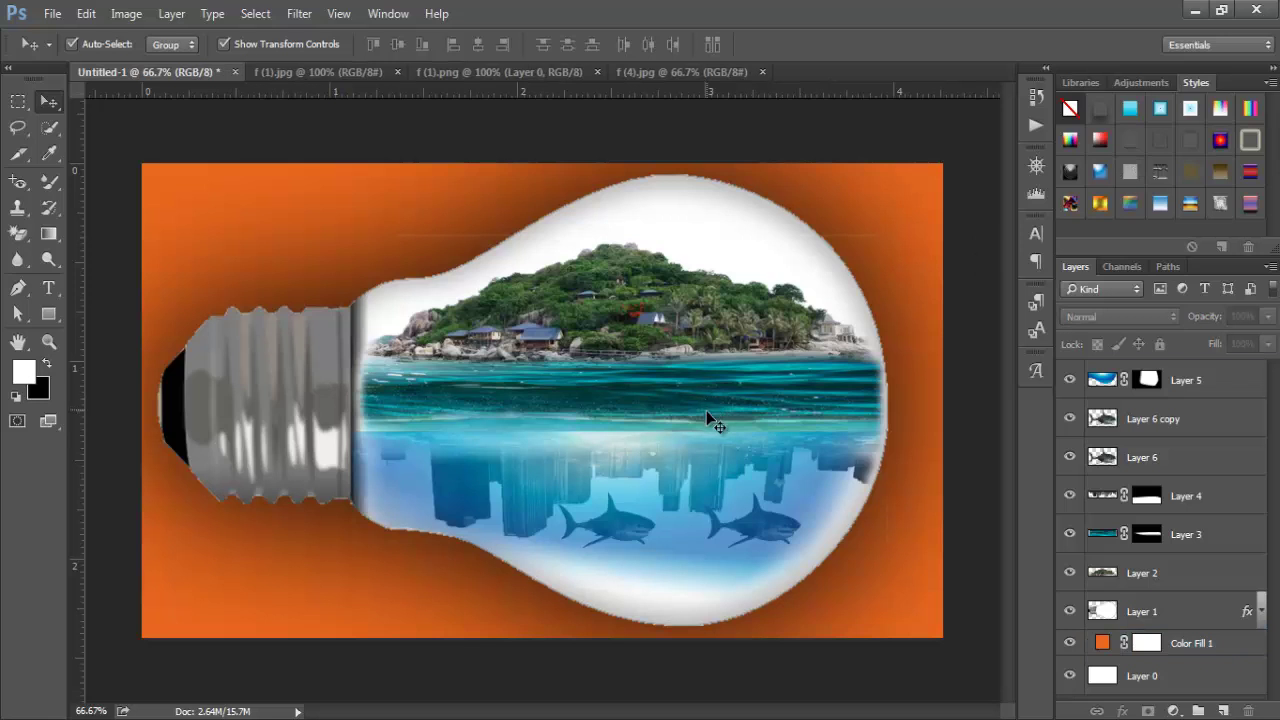
# Add the white 18 pt text "Pipra Creators" on the orange background above the bulb's metal base.
pyautogui.hotkey('ctrl', '-')
pyautogui.hotkey('ctrl', '-')
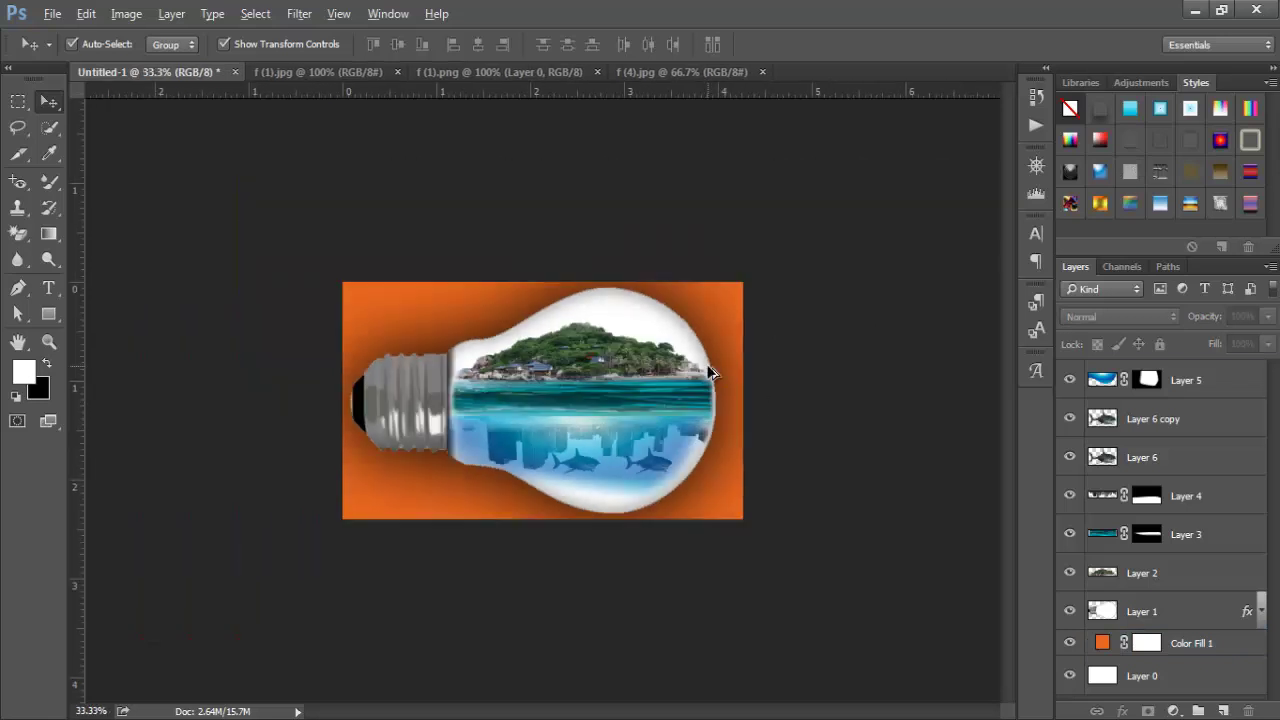
pyautogui.hotkey('ctrl', '+')
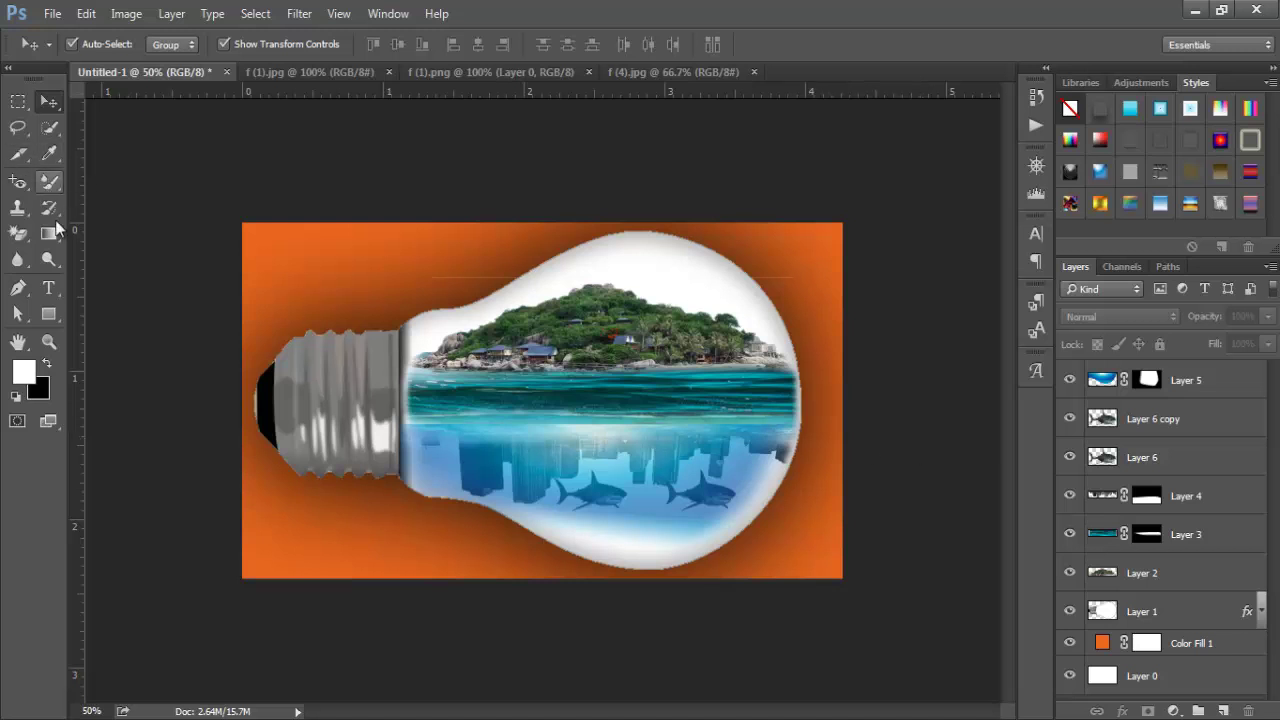
pyautogui.click(50, 289)
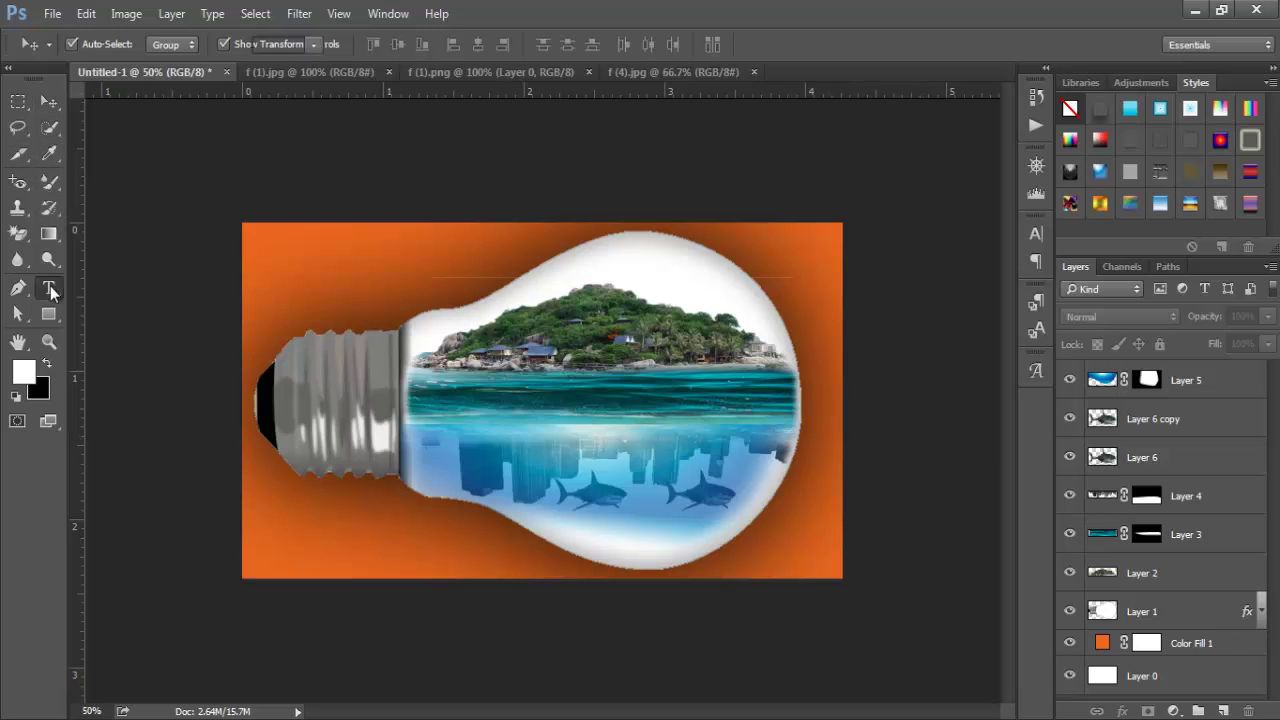
pyautogui.click(289, 282)
pyautogui.write('P')
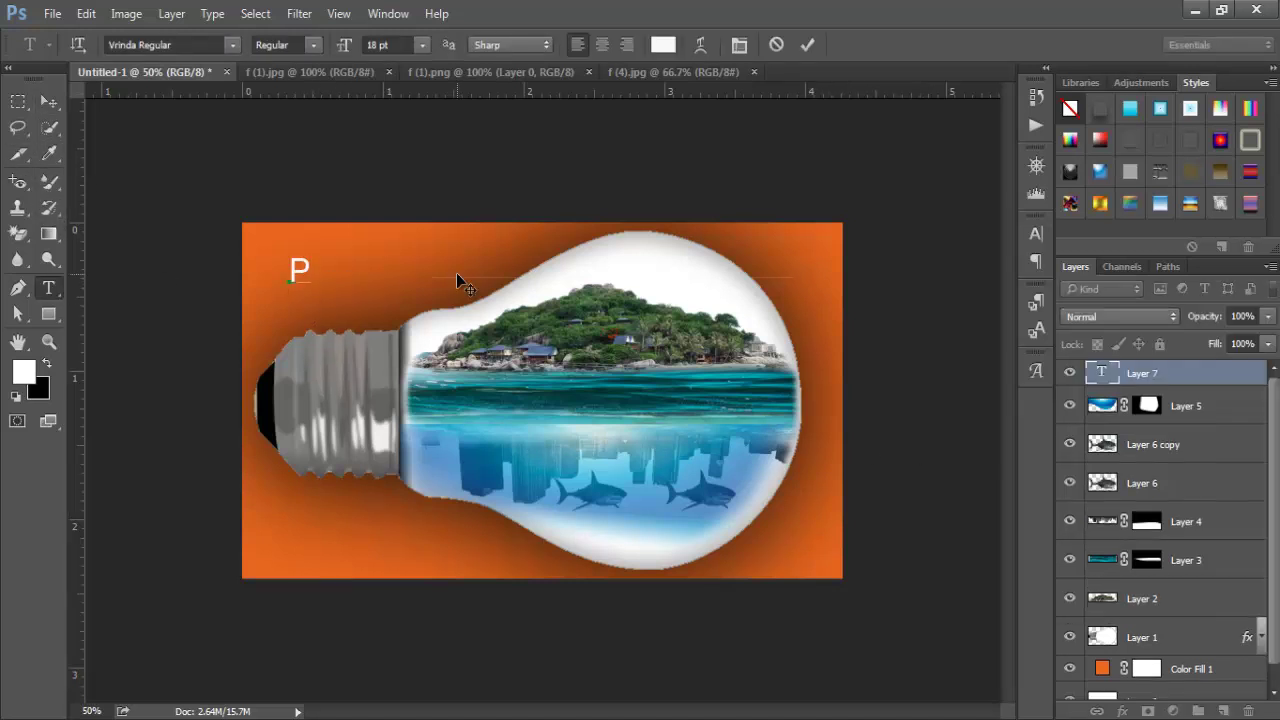
pyautogui.write('ipra  Cr')
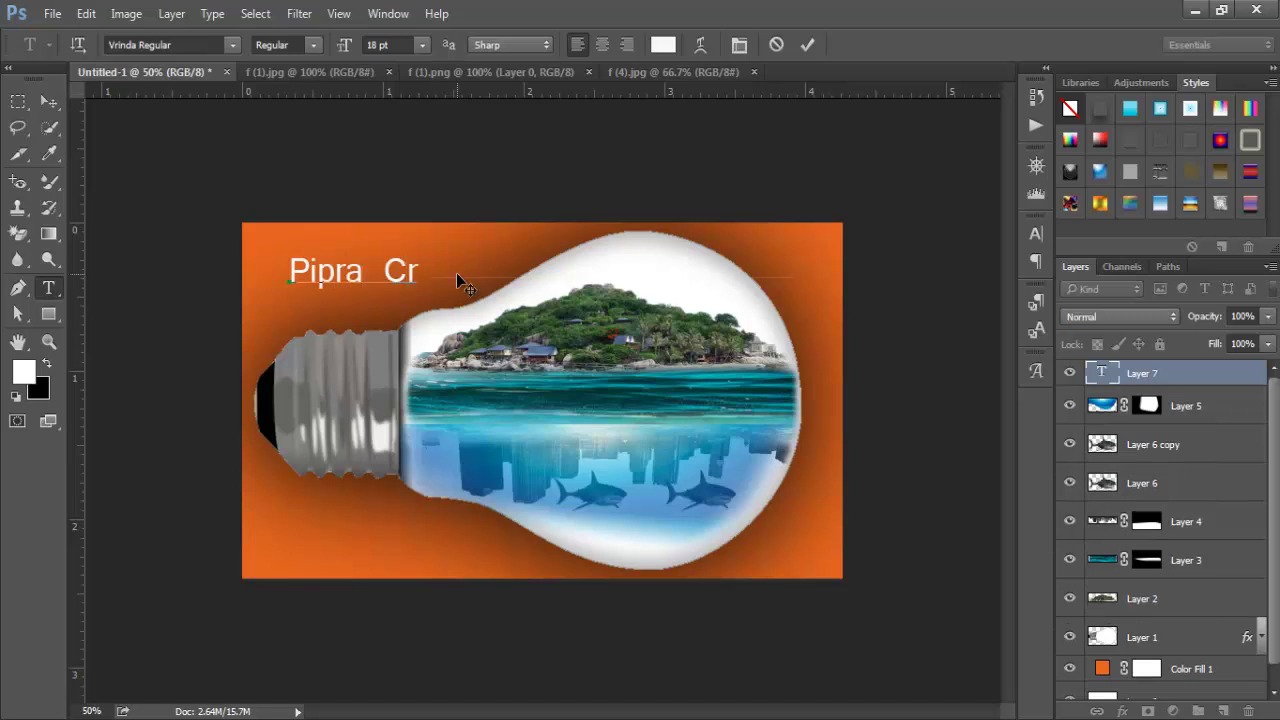
pyautogui.write('eators')
pyautogui.click(810, 45)
pyautogui.press('v')
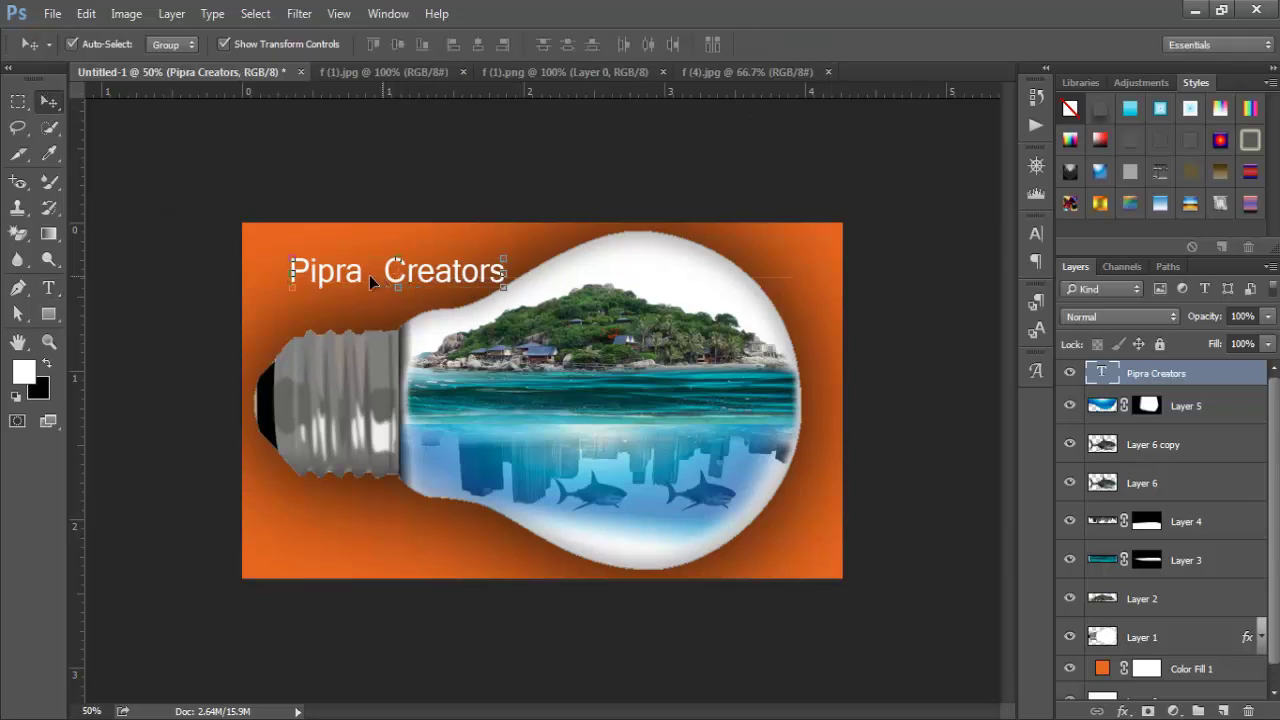
# Move the "Pipra Creators" text closer to the canvas's upper-left corner, scale it to about 111.5%, and deselect it.
pyautogui.moveTo(369, 275); pyautogui.dragTo(342, 270)
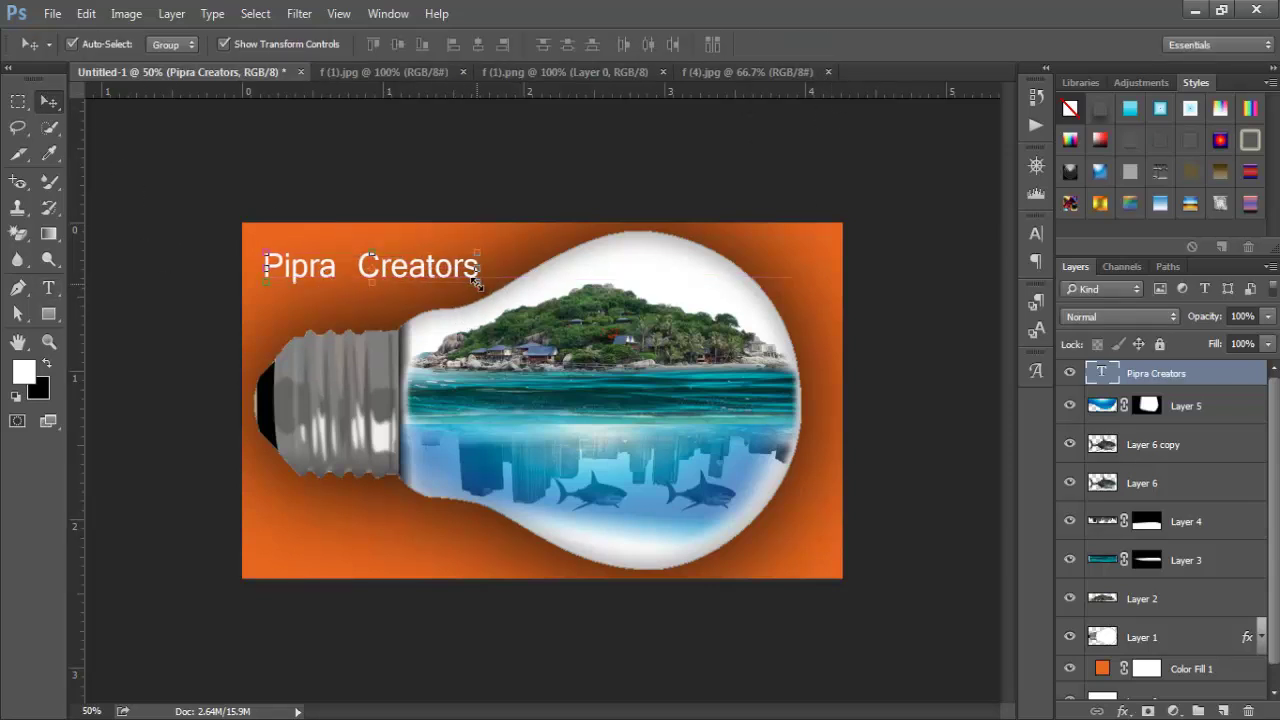
pyautogui.moveTo(476, 283); pyautogui.dragTo(491, 292)
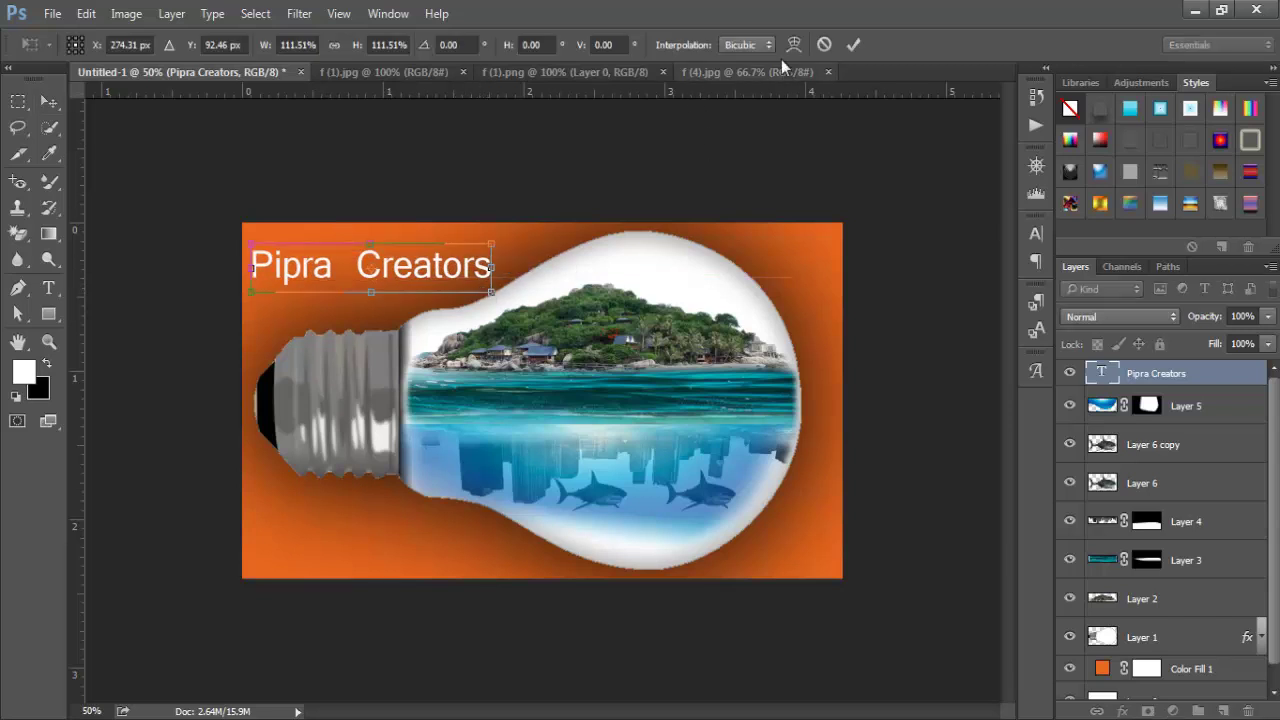
pyautogui.click(762, 45)
pyautogui.click(762, 44)
pyautogui.click(49, 101)
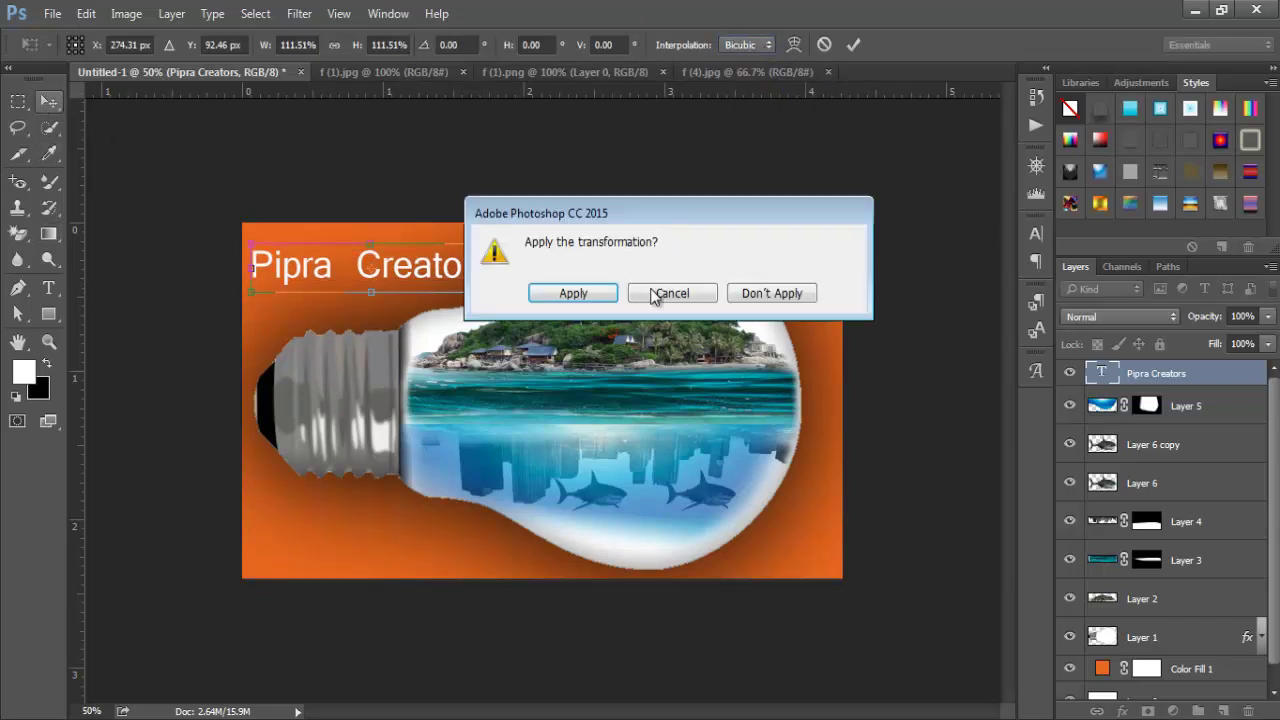
pyautogui.click(575, 295)
pyautogui.click(896, 310)
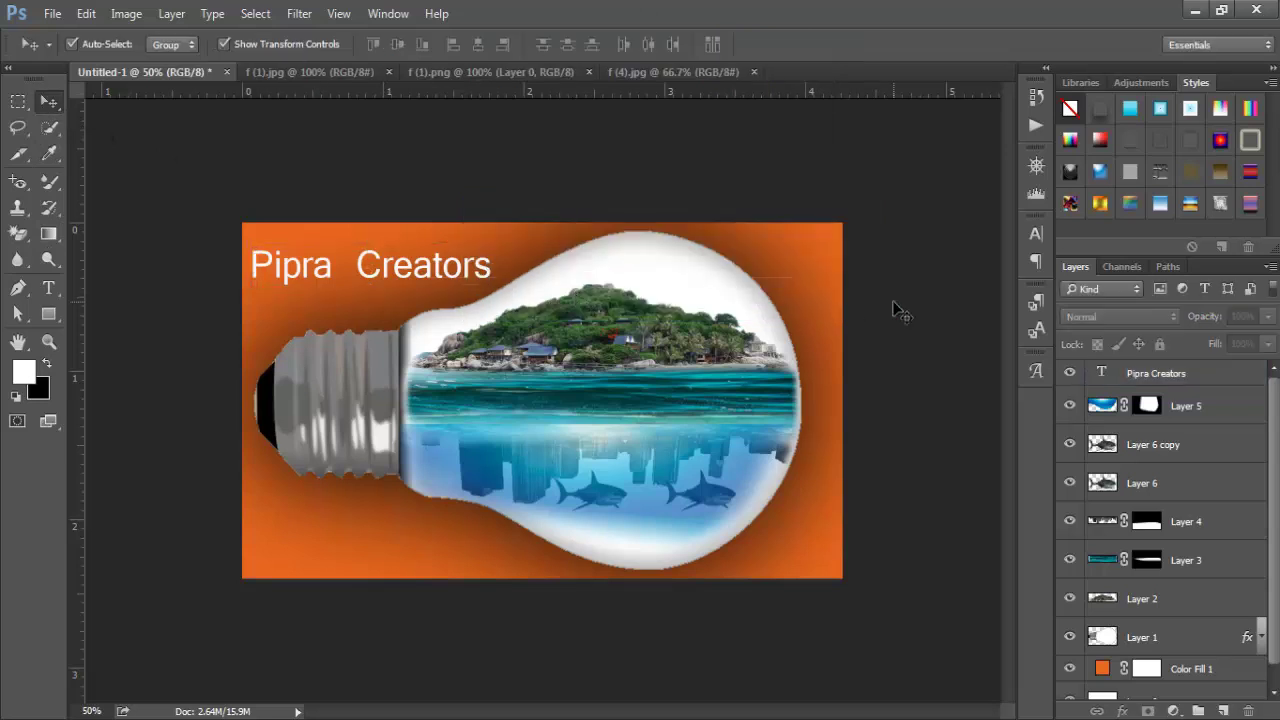